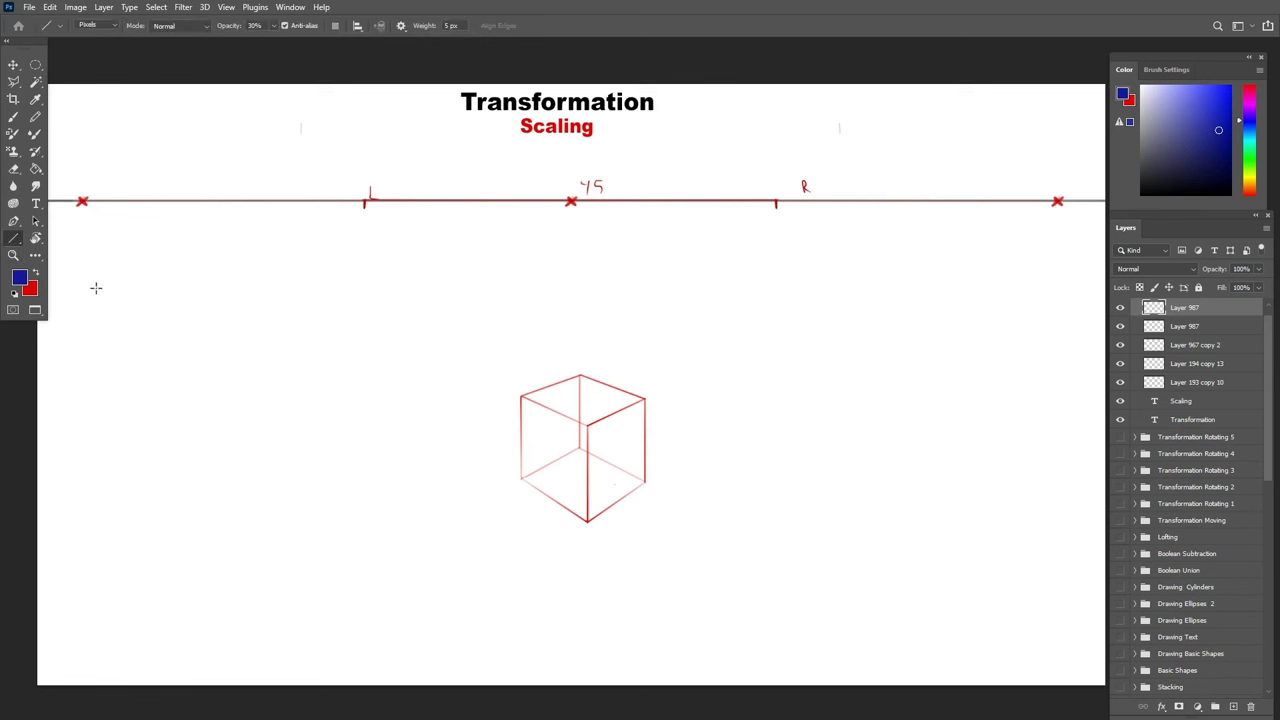
Draw guide lines from the left vanishing point along the cube's edges and add a blue near vertical edge for a longer box.
mouse_move(82, 201)
left_mouse_down()
mouse_move(340, 362)
mouse_move(843, 523)
mouse_move(843, 538)
mouse_move(390, 328)
mouse_move(972, 512)
left_mouse_up()
mouse_move(82, 201)
left_mouse_down()
mouse_move(718, 604)
mouse_move(88, 205)
mouse_move(870, 592)
left_mouse_up()
key("b")
left_click_drag(611, 537, 611, 437)
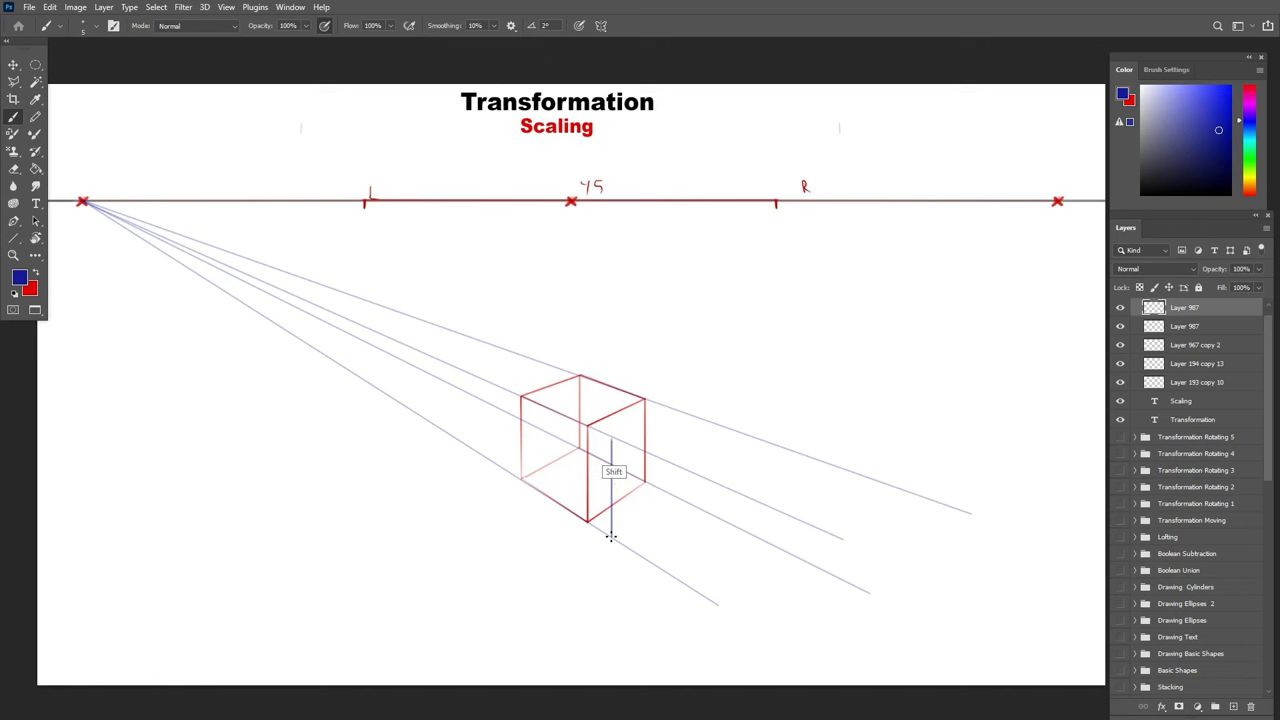
Project the new near edge to the right vanishing point and draw the longer box's far-right vertical edge.
left_click(1058, 202, "shift")
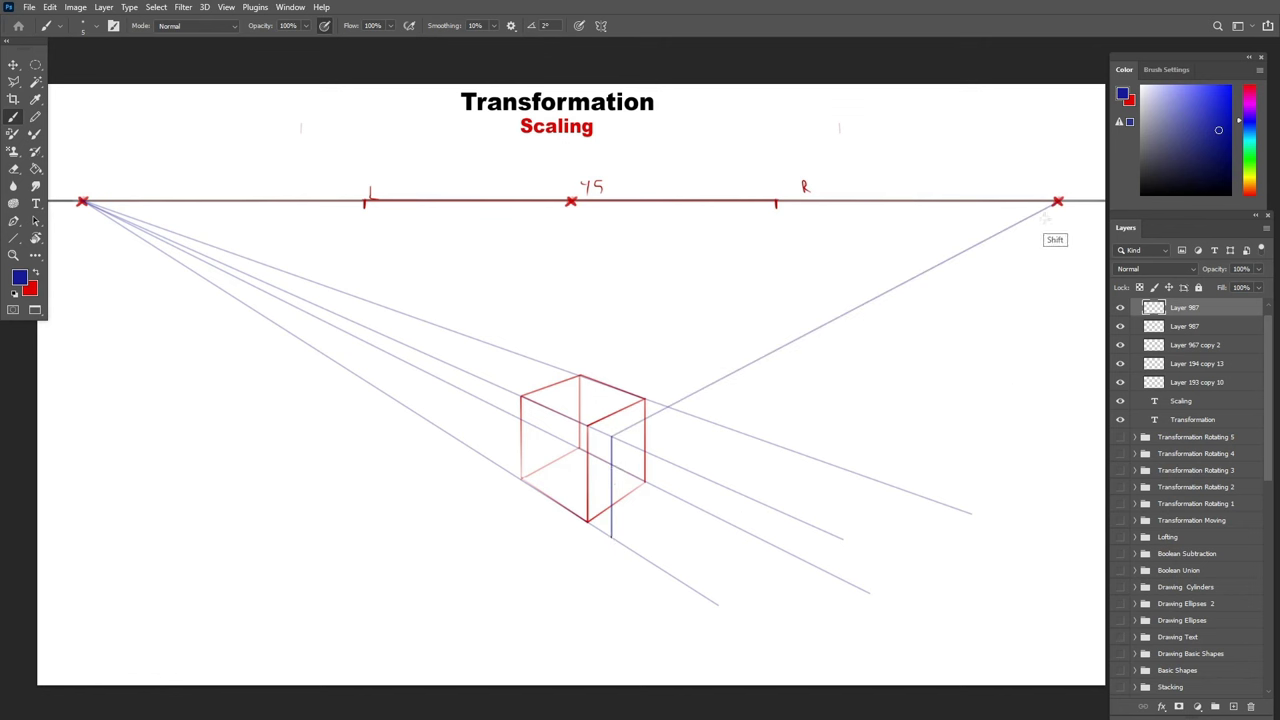
mouse_move(668, 406)
left_mouse_down()
mouse_move(668, 493)
mouse_move(668, 410)
left_mouse_up()
key("ctrl+z")
left_click(668, 493, "shift")
Trace all edges of the elongated box in black on a new layer, including its hidden rear edges.
key("d")
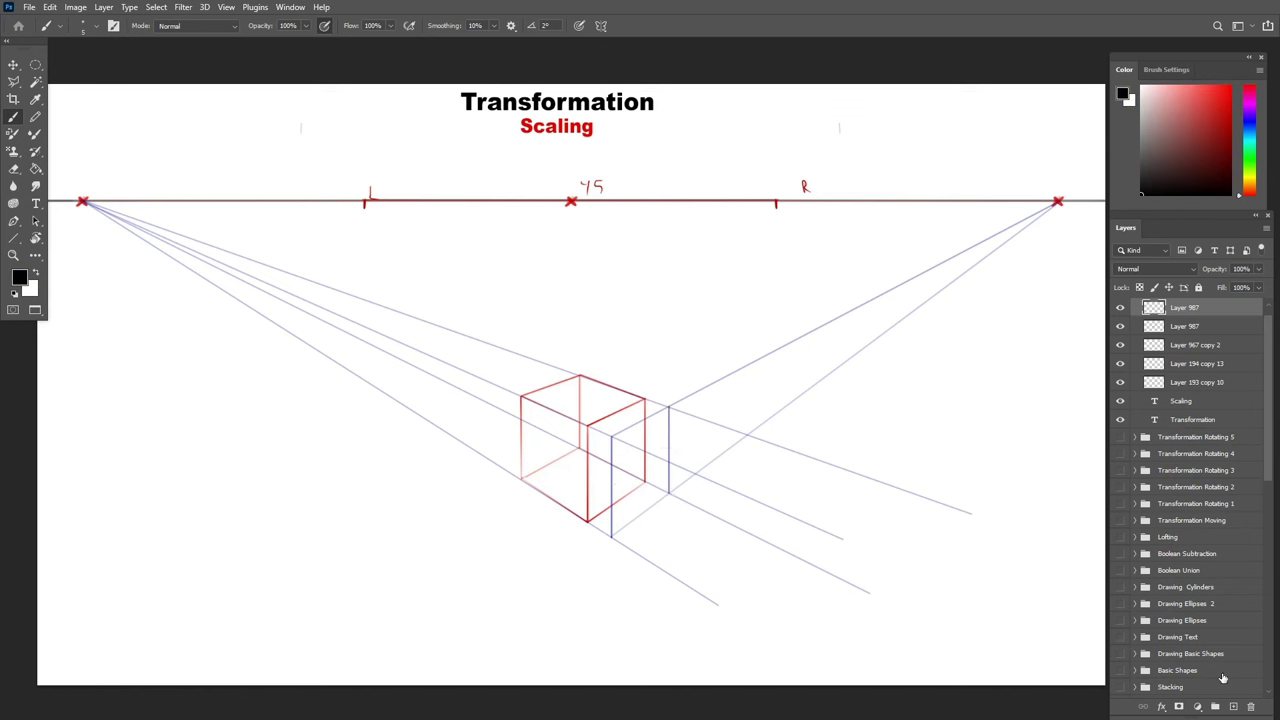
key("ctrl+shift+alt+n")
left_click(611, 537, "shift")
left_click(612, 436, "shift")
left_click(521, 396, "shift")
left_click(521, 480, "shift")
left_click(580, 375, "shift")
left_click(669, 406, "shift")
left_click(669, 493, "shift")
left_click(611, 537, "shift")
left_click(612, 436)
left_click(669, 406, "shift")
left_click(579, 447, "shift")
left_click(521, 480, "shift")
left_click(579, 447, "shift")
left_click(580, 375, "shift")
Toggle the guide and original cube layers to compare the elongated box with the original cube.
left_click(1120, 328)
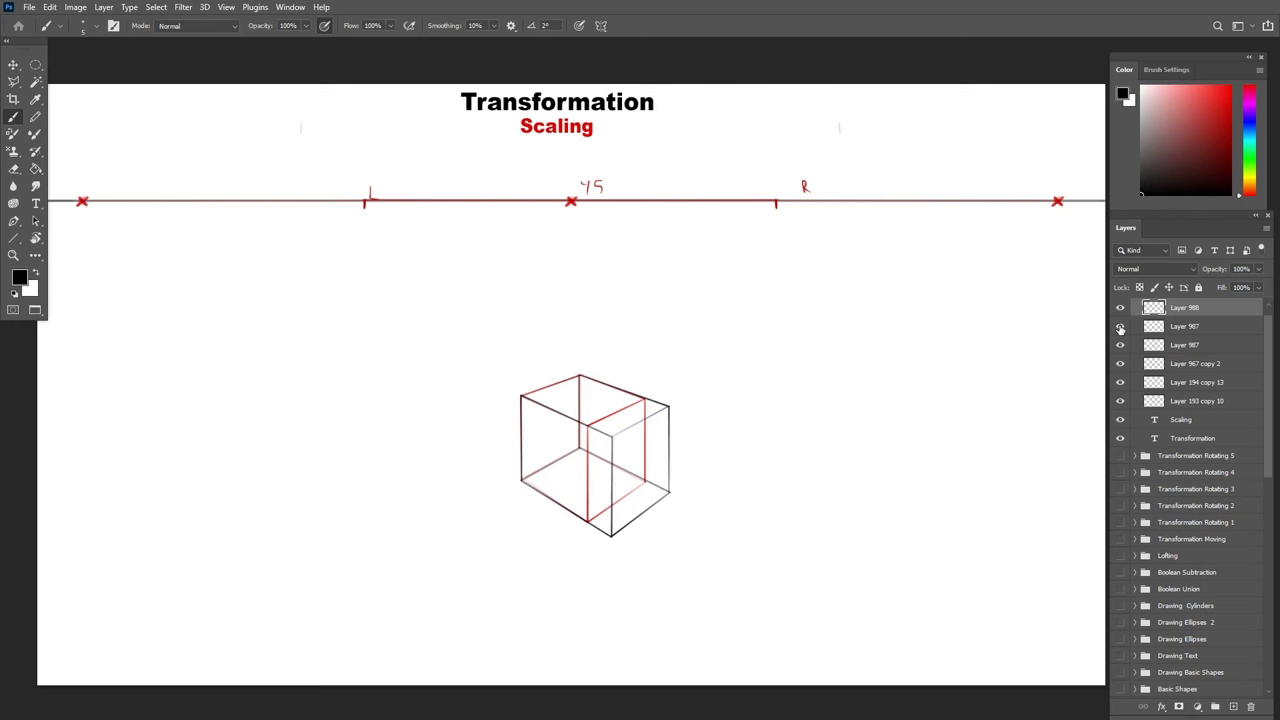
left_click(1120, 329)
left_click_drag(1120, 329, 1120, 348)
left_click(1120, 345)
left_click(1120, 345)
left_click(1120, 345)
left_click(1120, 345)
left_click(1120, 326)
left_click(1120, 344)
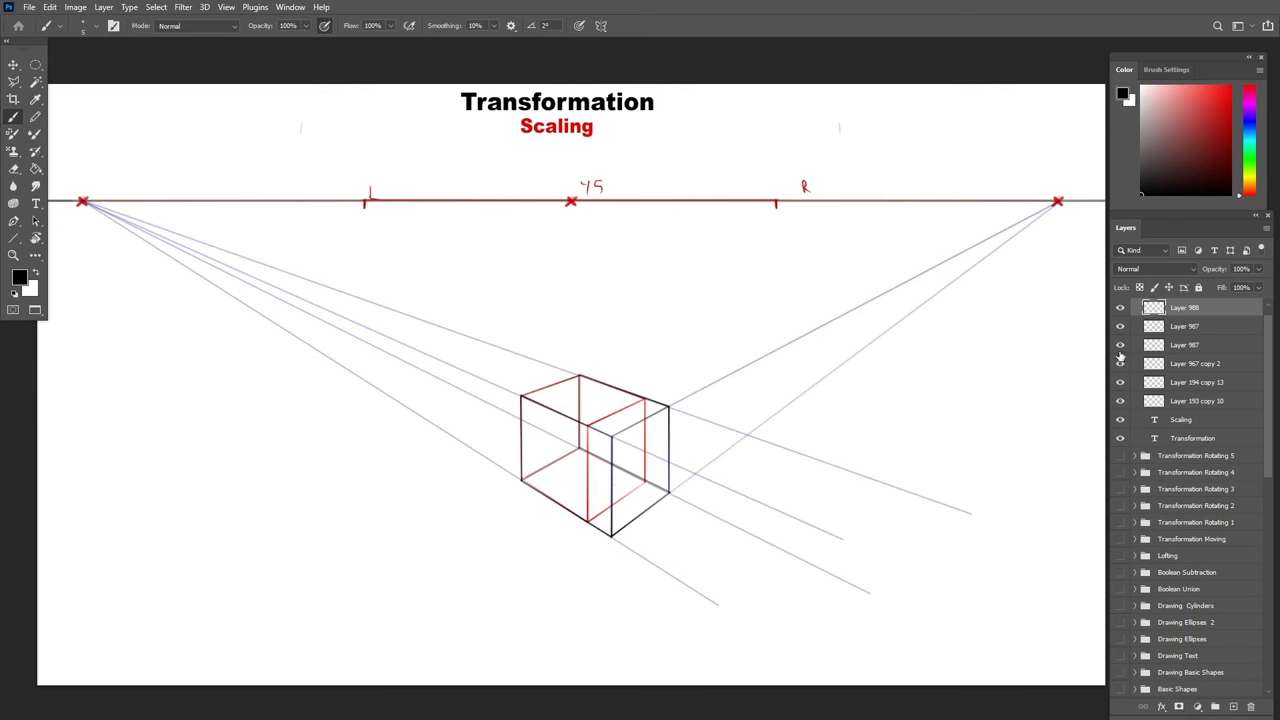
Hide the elongated box and its guides, then add a new layer and choose a blue foreground colour.
left_click(1120, 326)
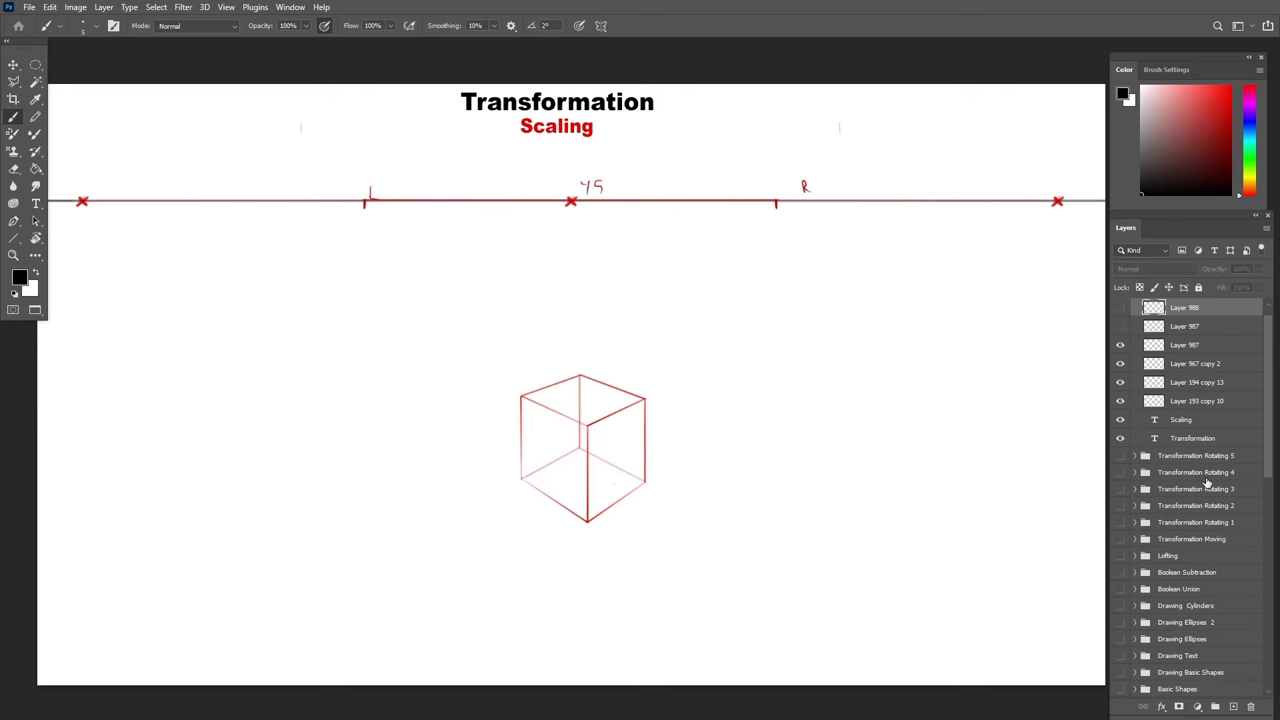
left_click(1233, 706)
left_click(1229, 117)
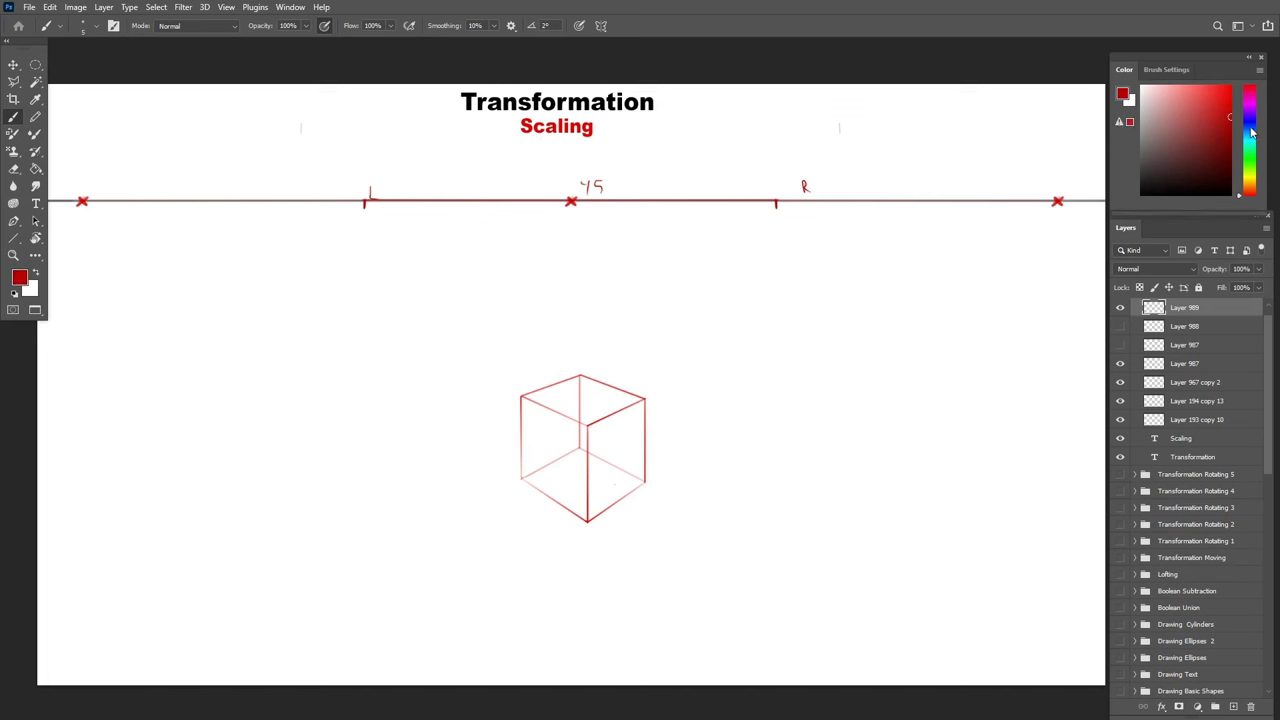
left_click(1250, 128)
left_click(1220, 137)
Extend the cube's four vertical edges upward above its top face.
left_click_drag(588, 521, 633, 341)
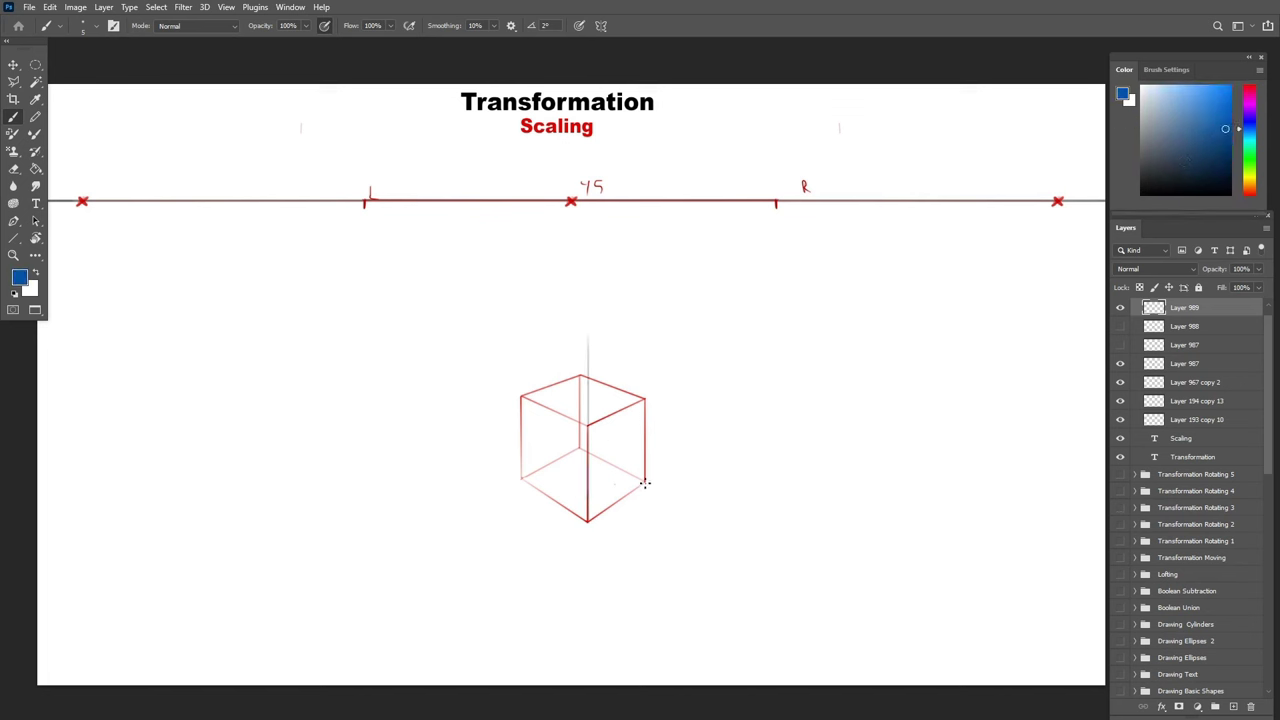
left_click_drag(645, 483, 631, 353)
left_click_drag(520, 480, 521, 322)
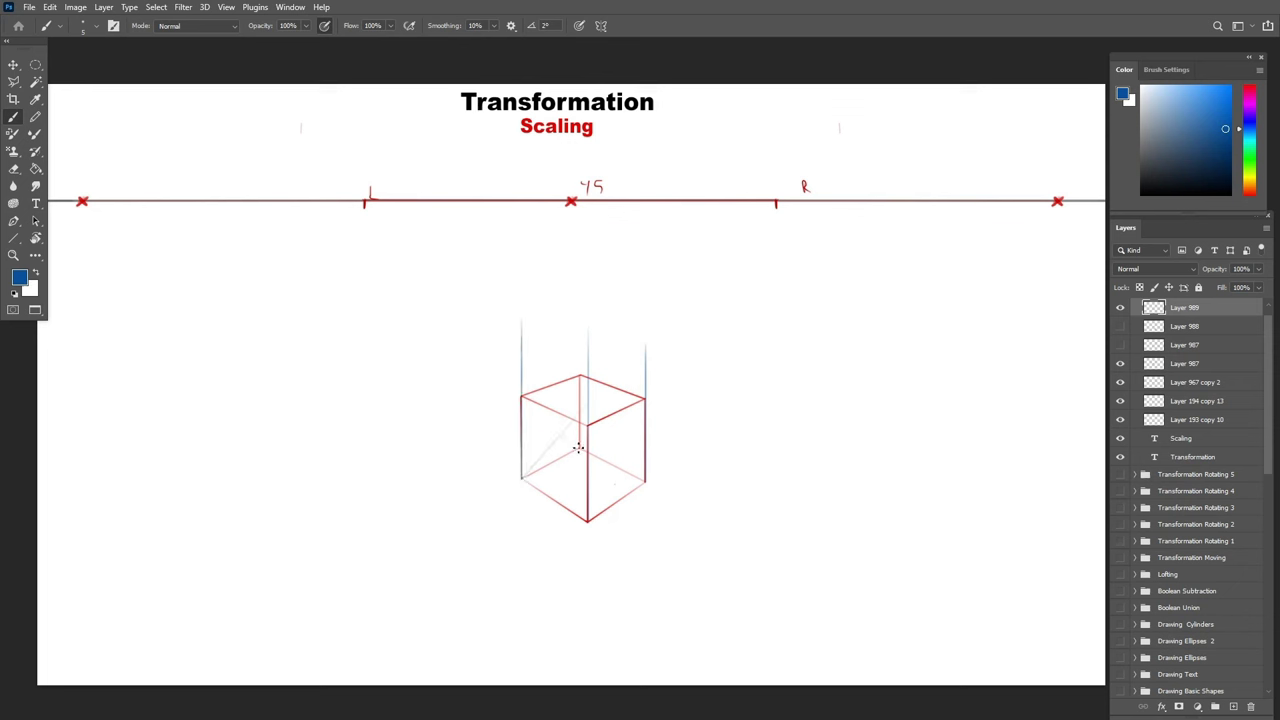
left_click_drag(578, 448, 579, 305)
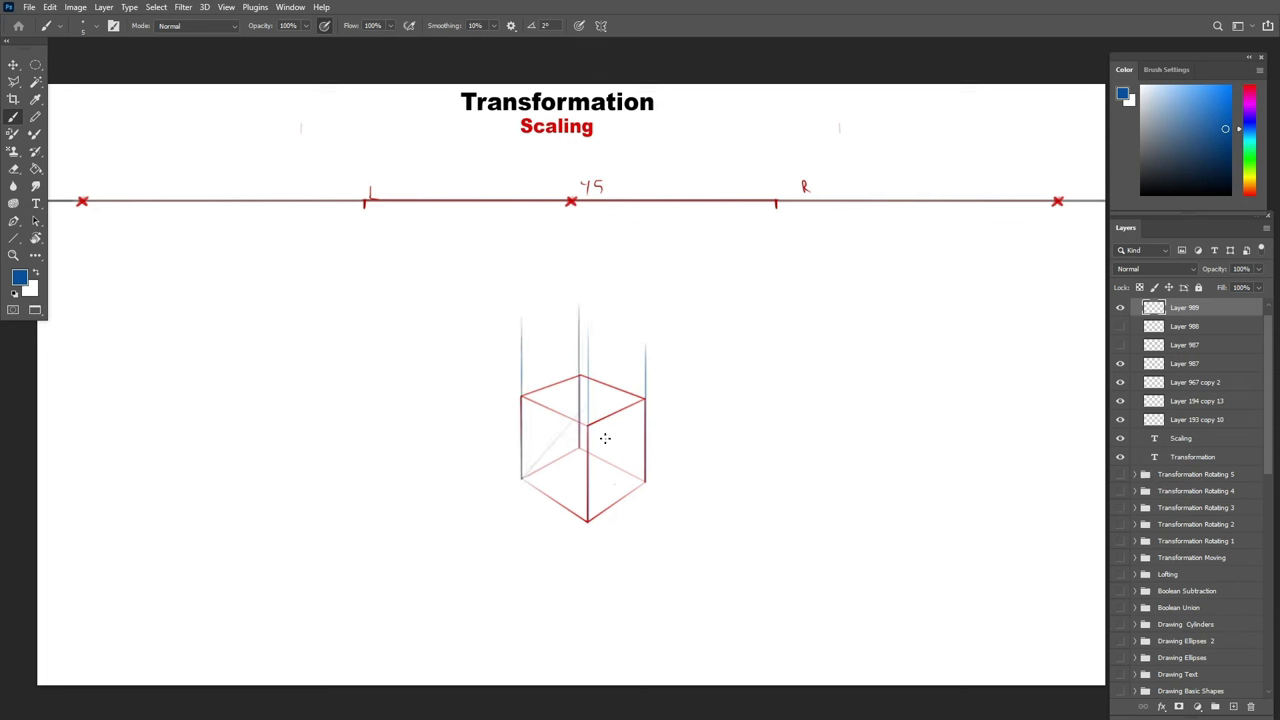
Construct a raised top face by connecting points on the extended verticals to both vanishing points.
left_click(1058, 201, "shift")
left_click(587, 401)
left_click(82, 201, "shift")
left_click(645, 376, "shift")
left_click(522, 373)
left_click(1058, 201, "shift")
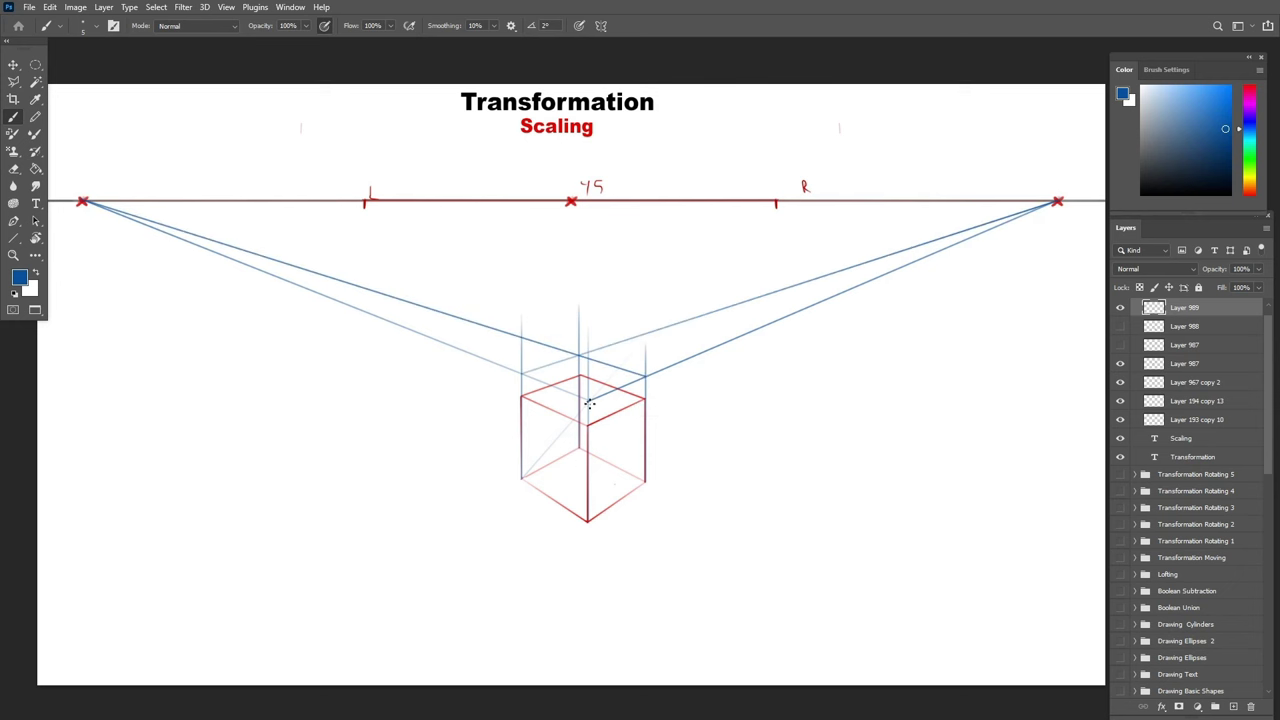
Hide the height-scaling layer and draw extended diagonals across the cube's base on a new layer.
left_click(1120, 307)
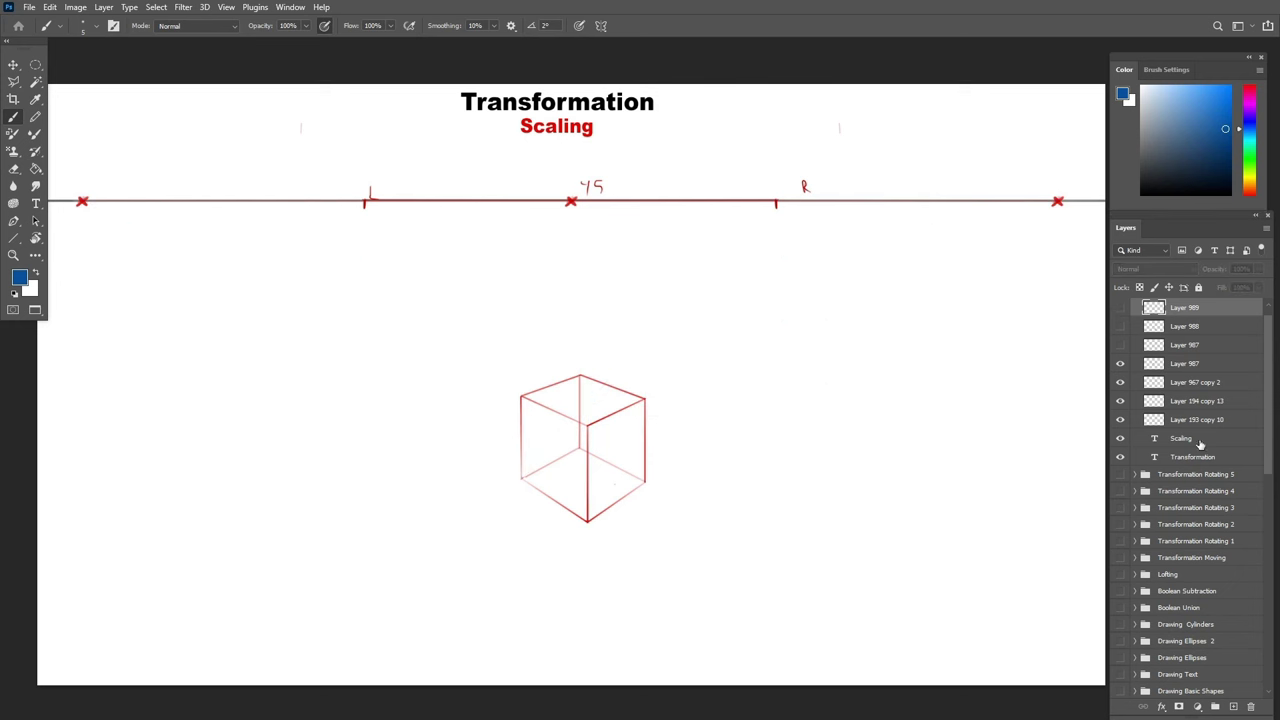
left_click(1233, 707)
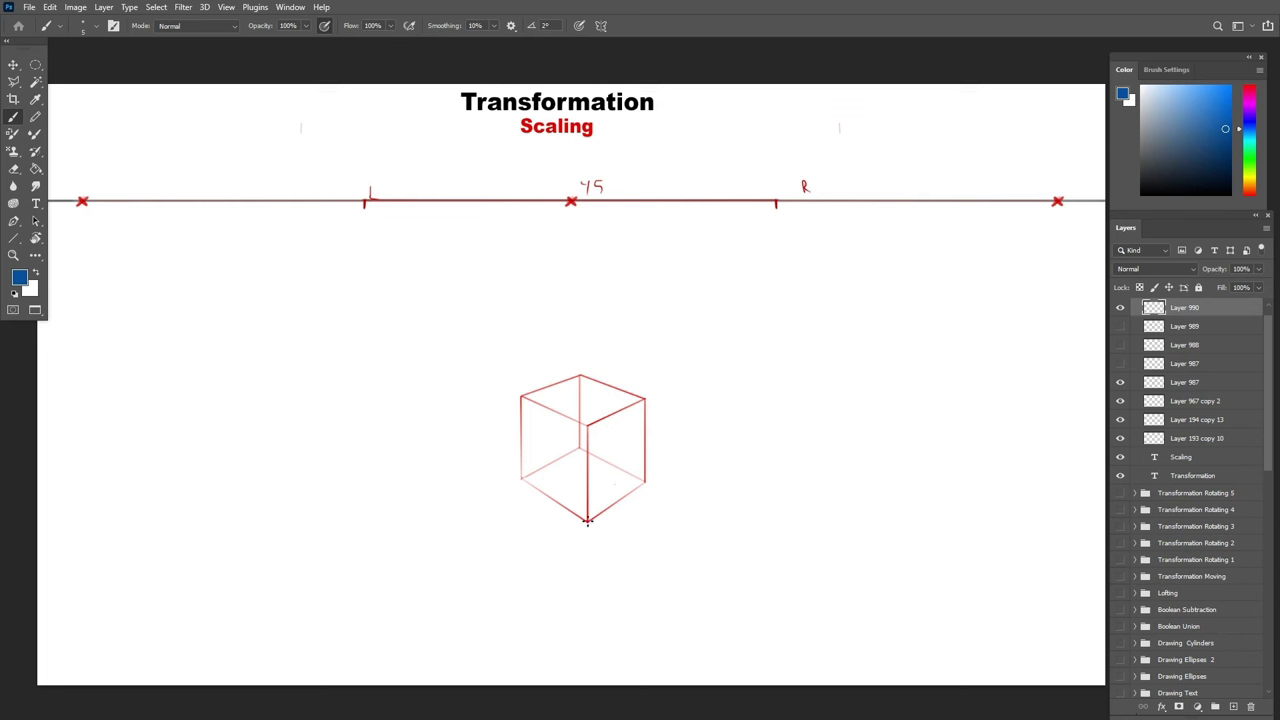
left_click(17, 237)
left_click_drag(593, 573, 565, 278)
key("ctrl+z")
left_click_drag(593, 597, 564, 258)
mouse_move(423, 483)
left_mouse_down()
mouse_move(961, 485)
mouse_move(957, 497)
mouse_move(988, 507)
mouse_move(936, 482)
mouse_move(947, 490)
mouse_move(416, 476)
left_mouse_up()
key("ctrl+z")
key("ctrl+z")
key("b")
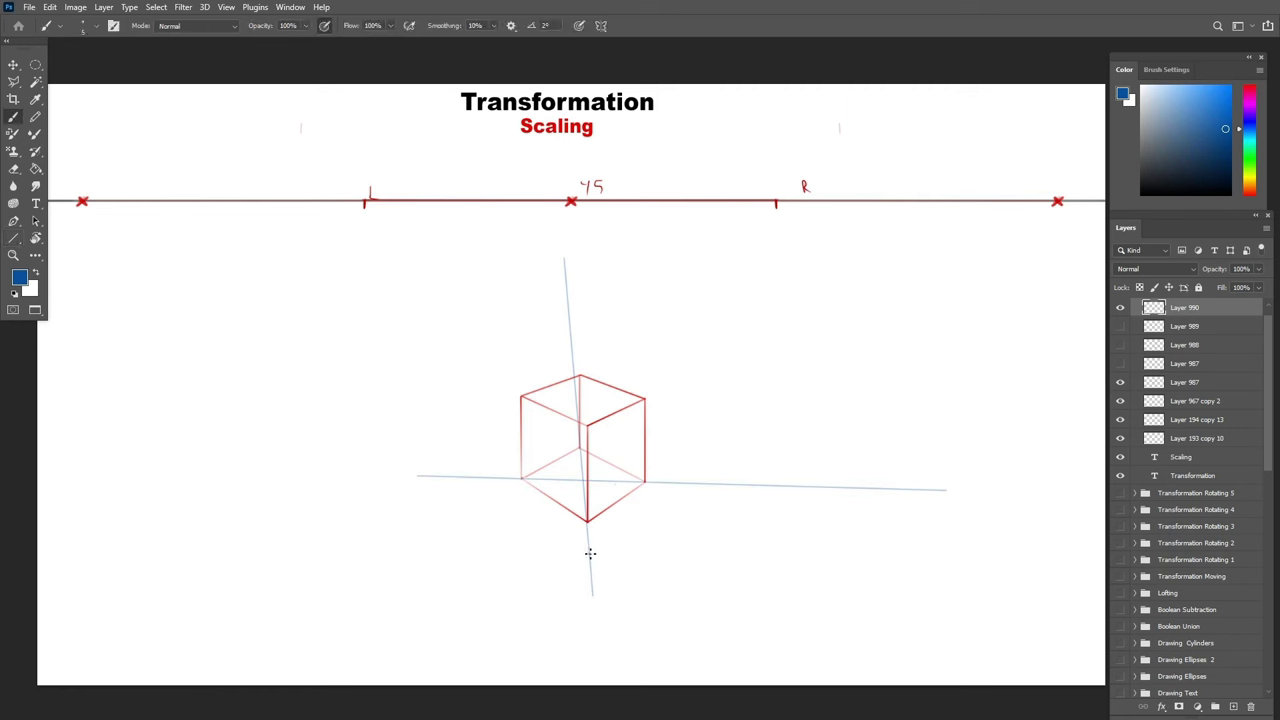
Construct an enlarged base around the cube with lines from both vanishing points meeting on the extended diagonals.
left_click(14, 238)
left_click_drag(589, 554, 1056, 202)
left_click_drag(1058, 201, 631, 523)
key("ctrl+z")
left_click_drag(682, 486, 82, 201)
mouse_move(1058, 201)
left_mouse_down()
mouse_move(430, 486)
mouse_move(410, 516)
left_mouse_up()
left_click_drag(82, 201, 688, 622)
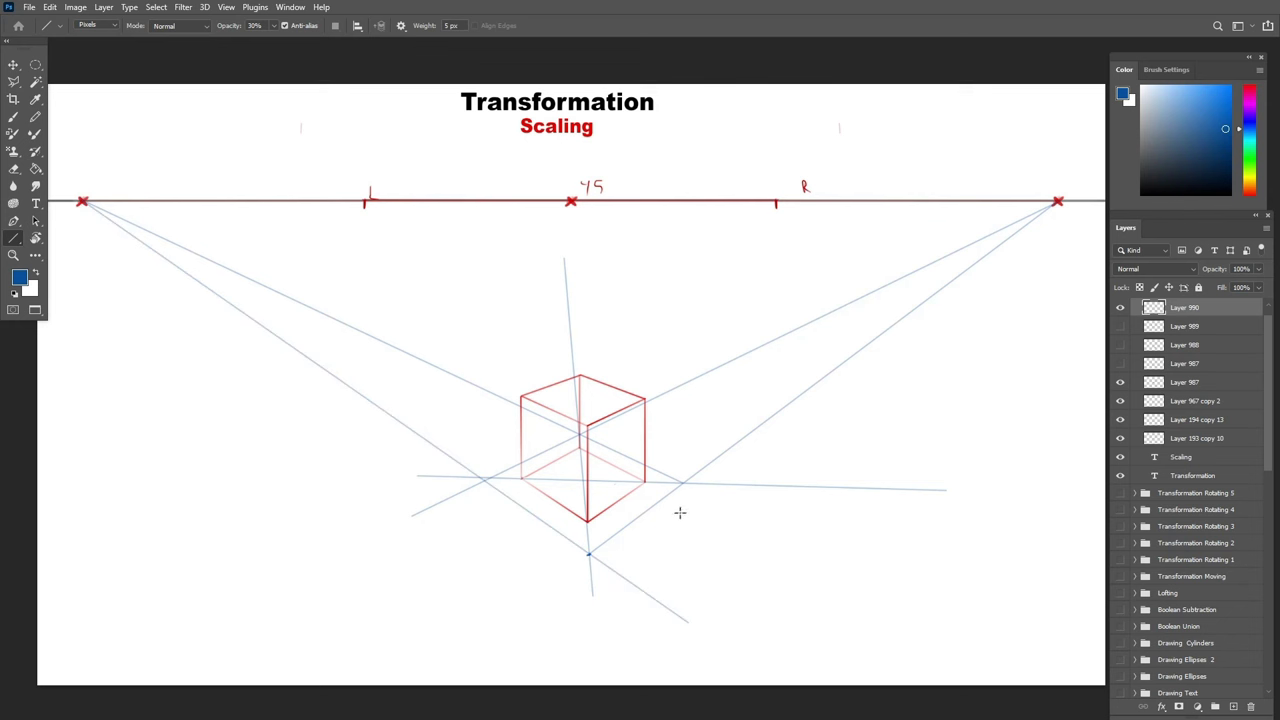
left_click_drag(948, 489, 348, 477)
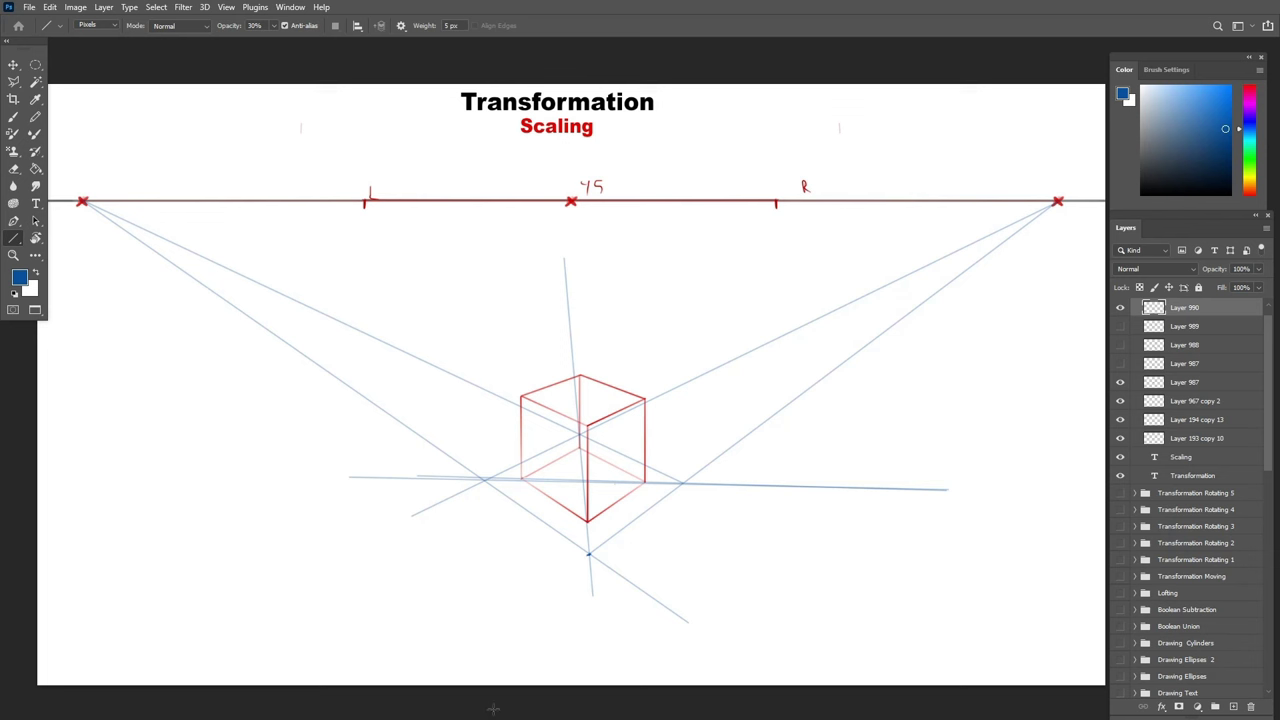
Trace the four sides of the enlarged base with the Brush tool.
key("b")
left_click(484, 480, "shift")
left_click(580, 432, "shift")
left_click(682, 484, "shift")
left_click(588, 553, "shift")
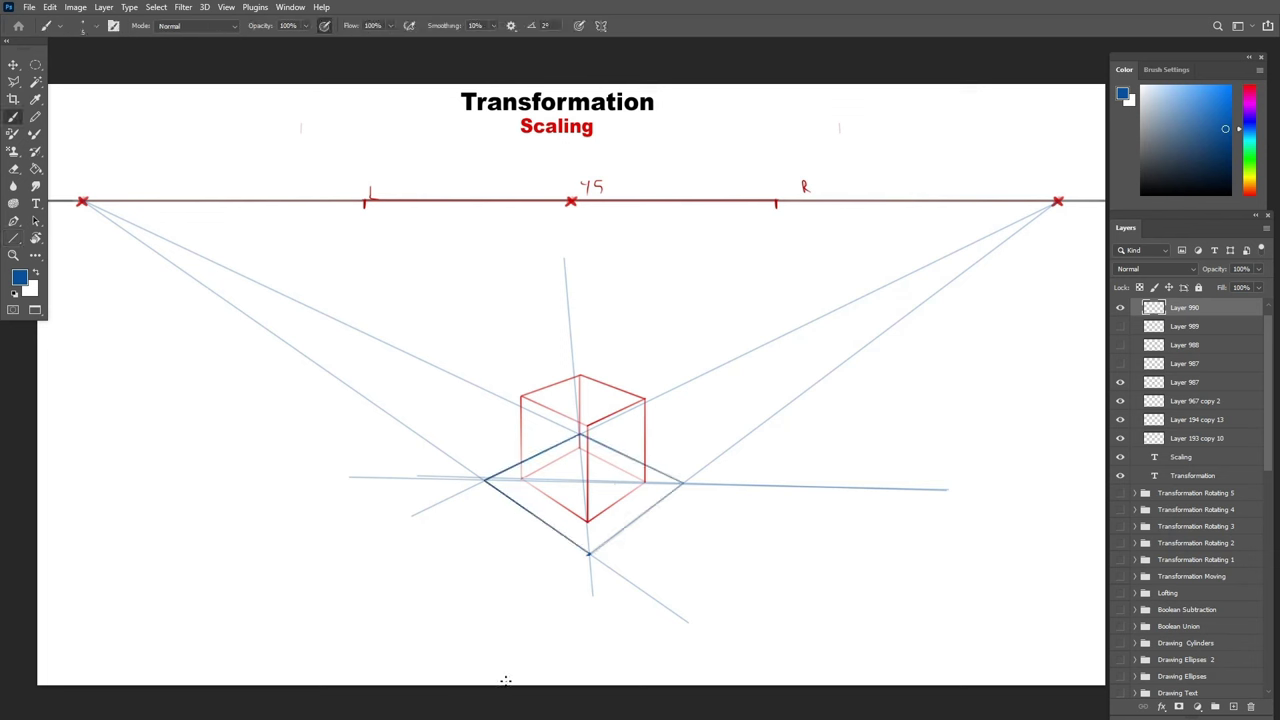
On a new layer, transfer the base enlargement from point L to the cube's right edge and copy that distance above its top corner.
left_click(1235, 707)
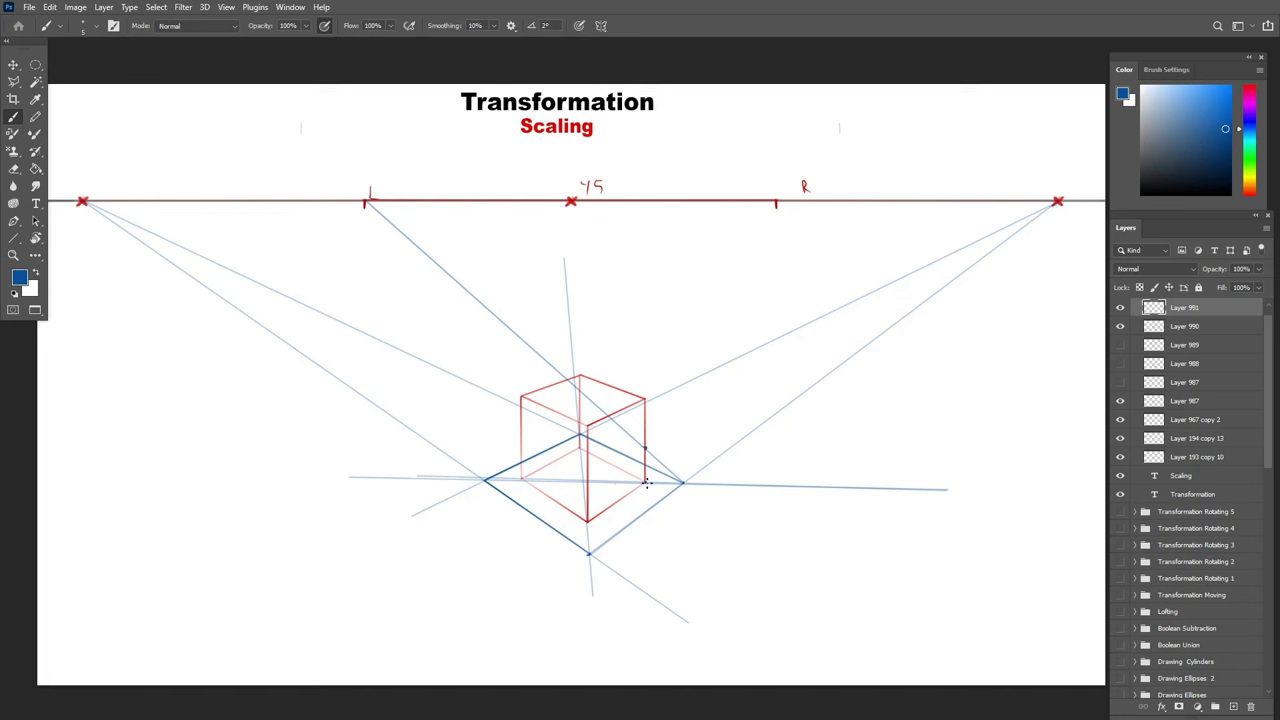
key("m")
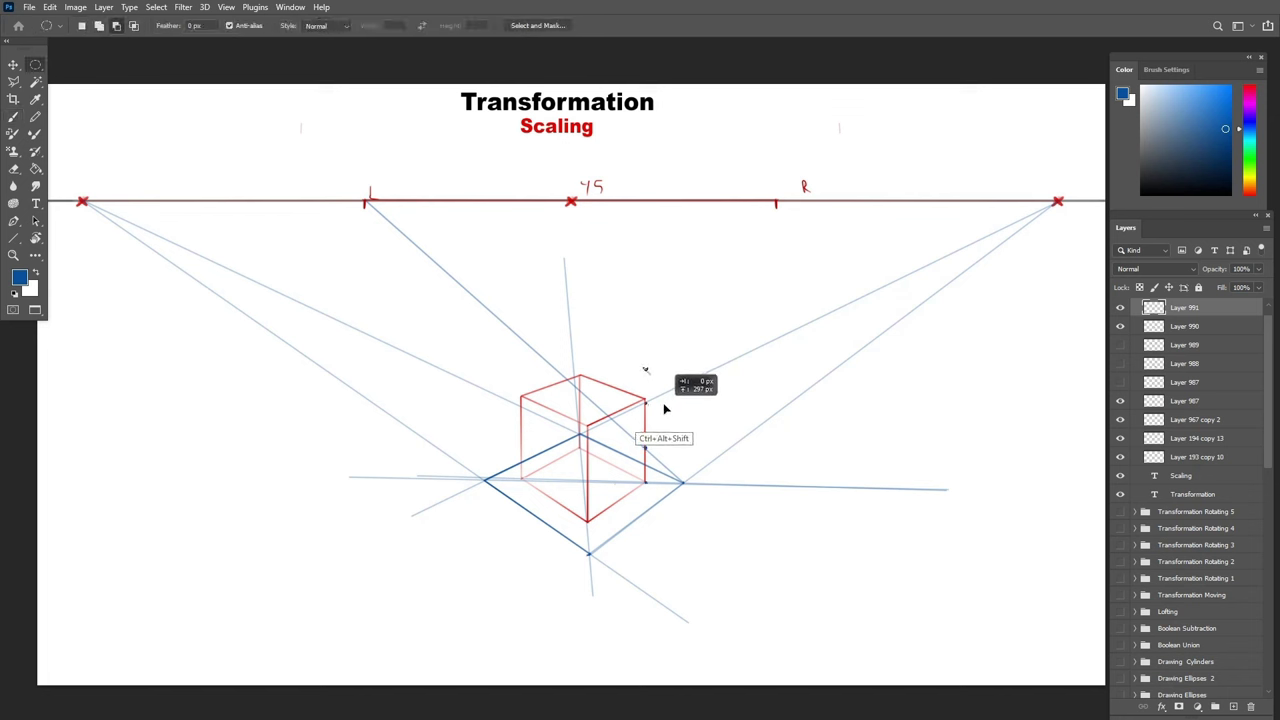
key("b")
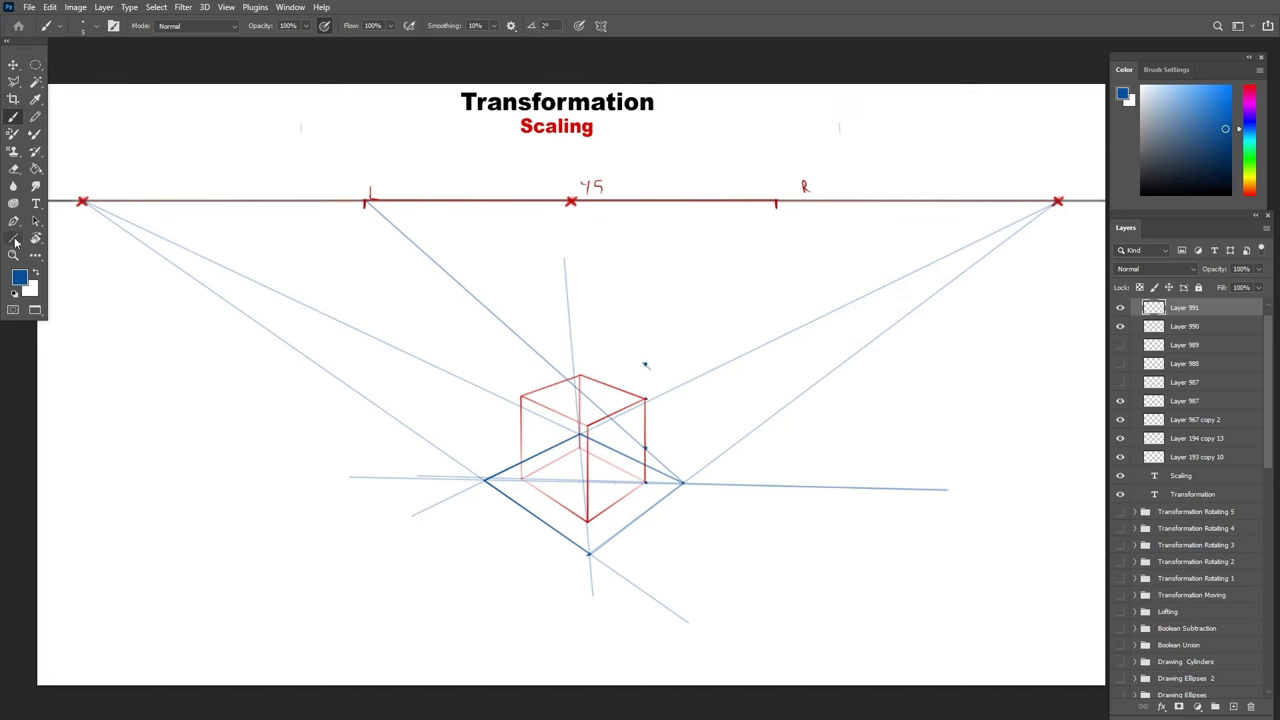
Draw guide lines from the left vanishing point through the copied height mark and the cube's right top corner.
left_click(15, 242)
mouse_move(366, 200)
left_mouse_down()
mouse_move(849, 490)
mouse_move(836, 518)
mouse_move(855, 487)
mouse_move(520, 420)
mouse_move(812, 396)
mouse_move(928, 443)
left_mouse_up()
left_click_drag(82, 201, 902, 488)
key("b")
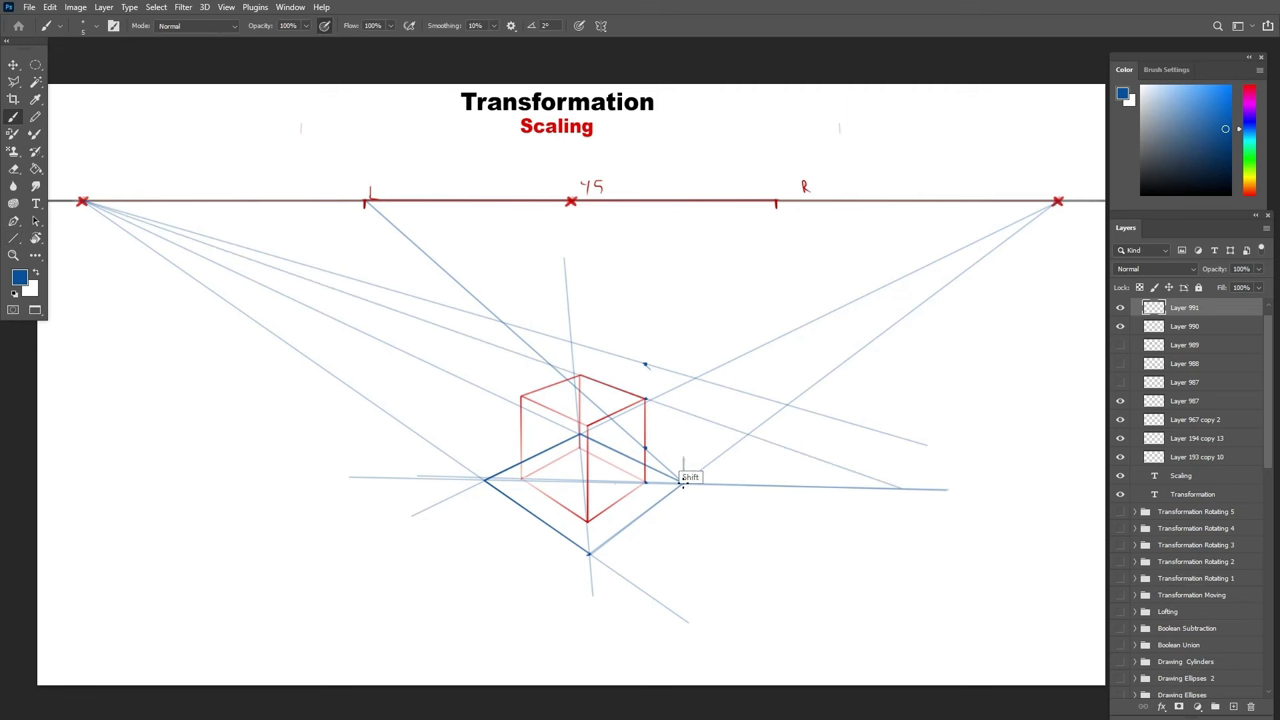
Build the enlarged cube's right face from verticals at the right and near base corners and a top edge toward the right vanishing point.
left_click_drag(683, 483, 683, 376)
left_click_drag(590, 555, 591, 413)
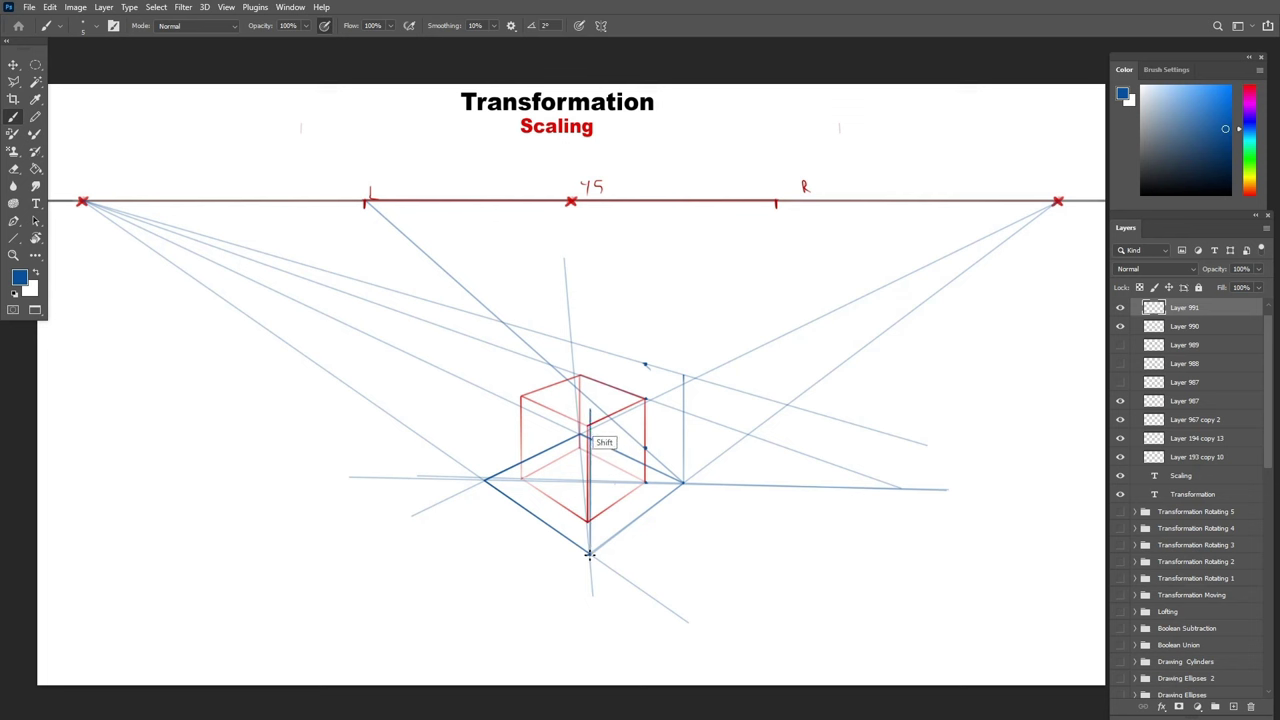
left_click(1058, 201)
left_click(520, 445, "shift")
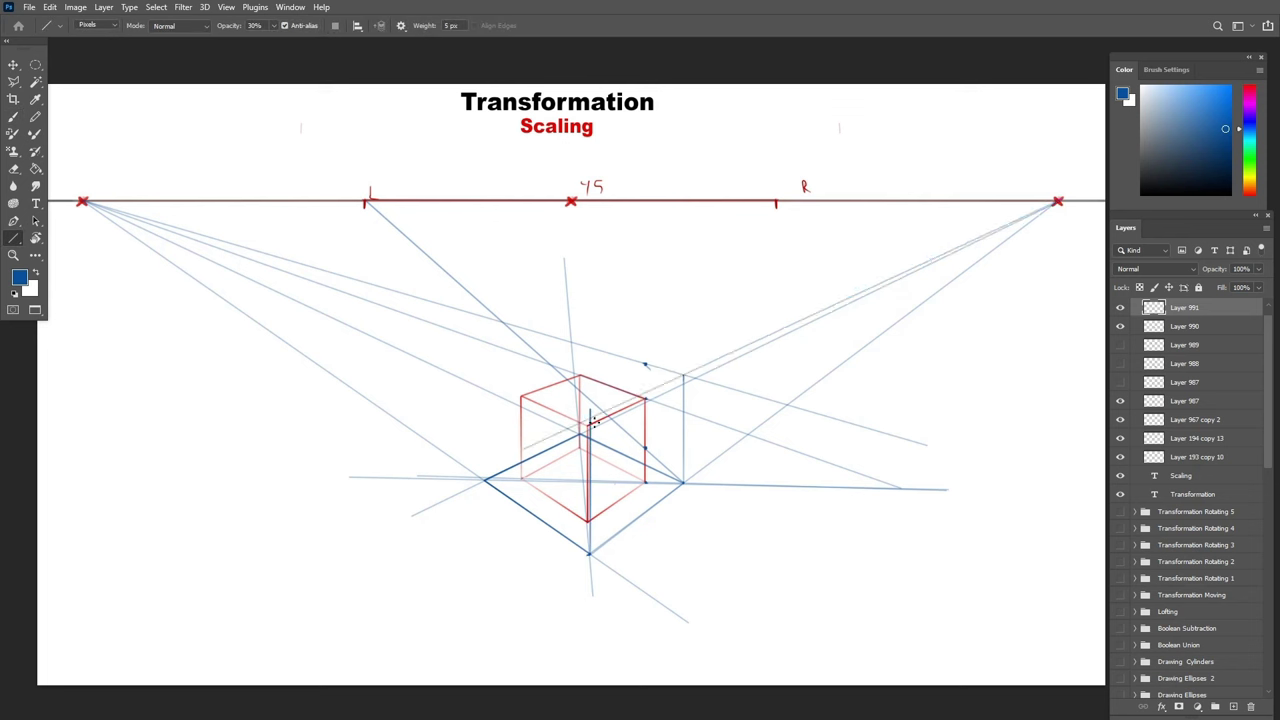
left_click(683, 376, "shift")
left_click(683, 483, "shift")
left_click(590, 553, "shift")
left_click(590, 413, "shift")
Complete the enlarged cube's top, left and rear edges using lines to both vanishing points.
left_click(82, 202, "shift")
left_click(683, 376, "shift")
left_click(484, 482)
left_click(484, 374, "shift")
left_click(1057, 203, "shift")
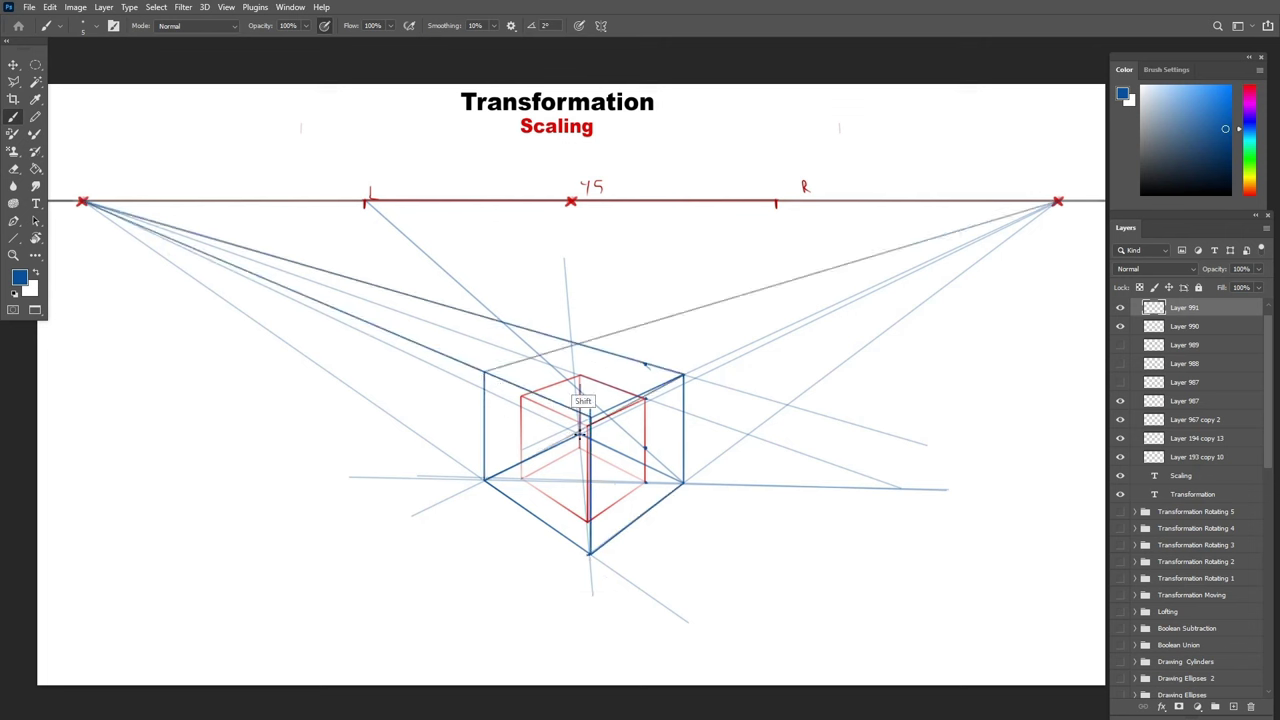
left_click(578, 344, "shift")
Fill the enlarged cube's silhouette with blue on a new layer and set that layer's opacity to 40%.
left_click(1235, 708)
key("l")
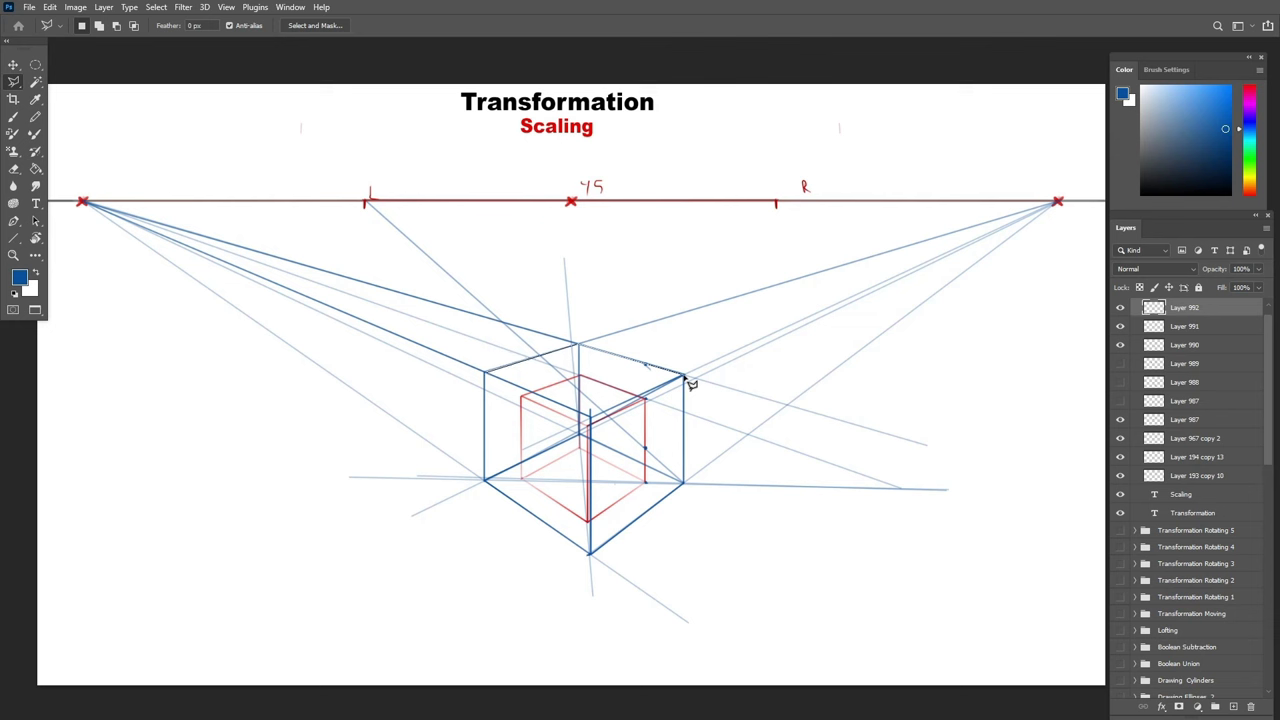
left_click(684, 375)
key("g")
left_click(661, 478)
key("ctrl+d")
key("v")
key("4")
Fill the original cube's silhouette with sampled red on a new layer and set that layer's opacity to 40%.
left_click(1232, 707)
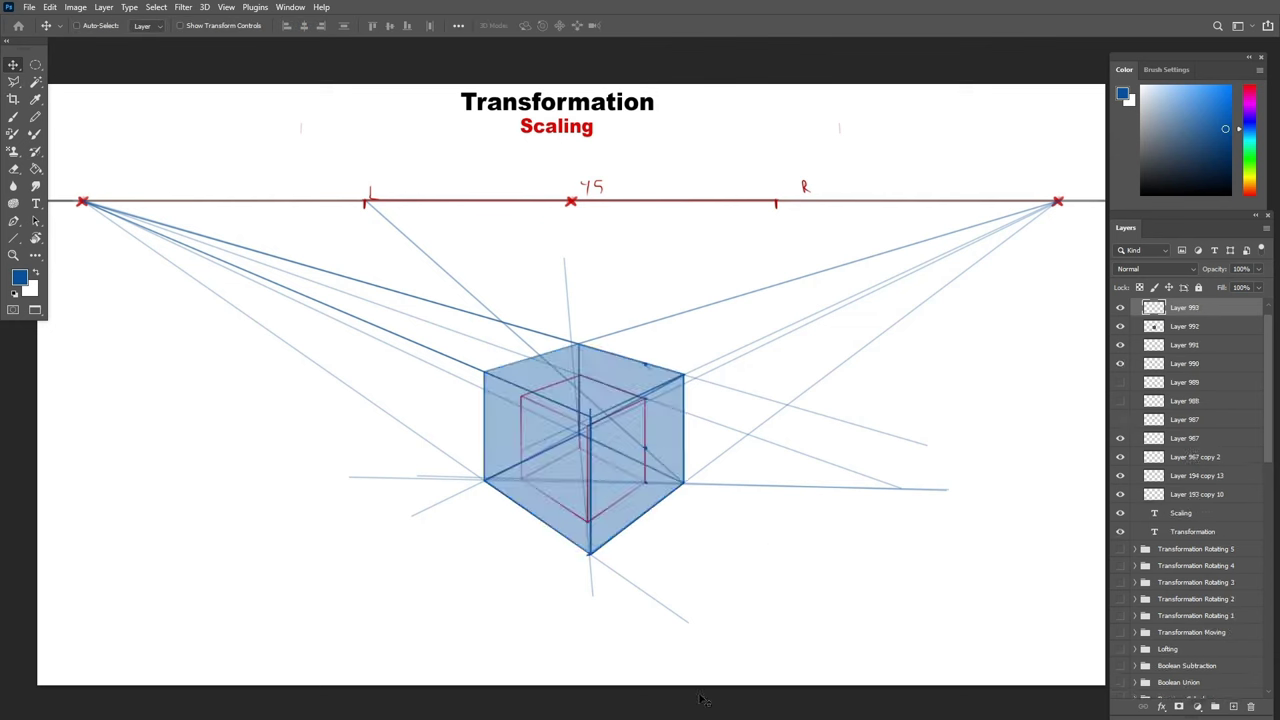
key("l")
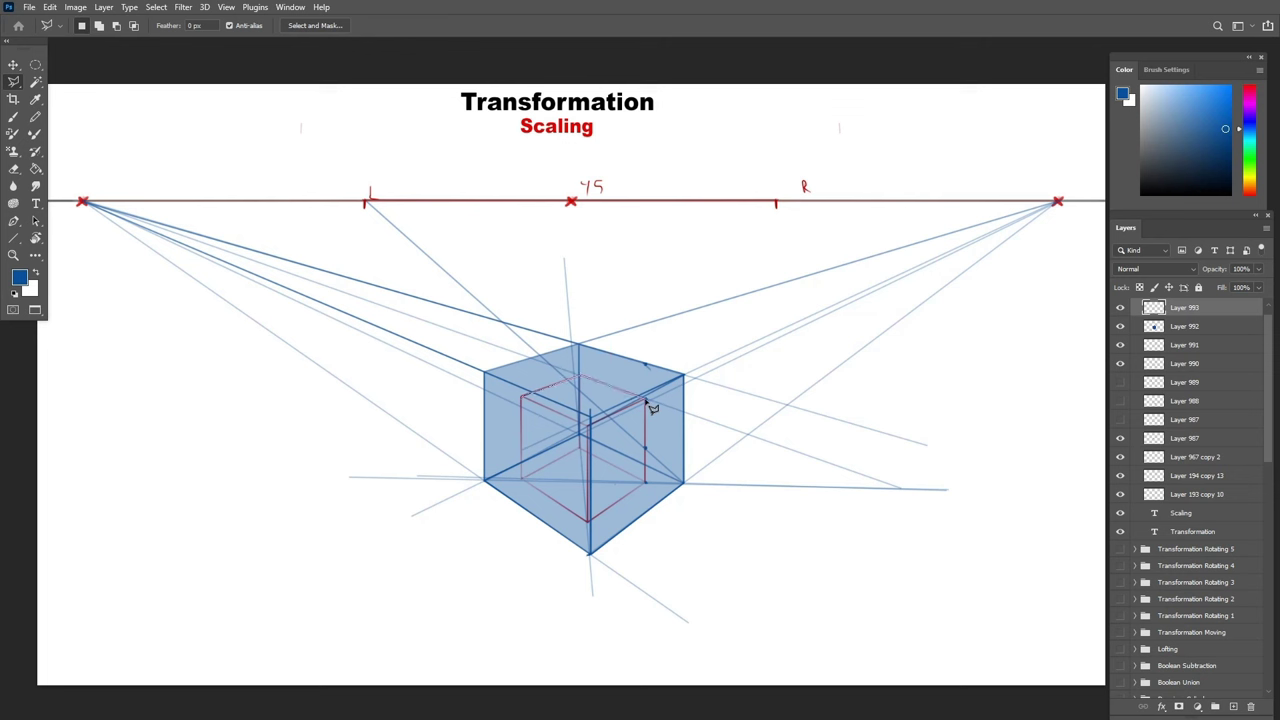
left_click(646, 400)
key("g")
key("x")
left_click(617, 201, "alt")
left_click(592, 425)
key("ctrl+d")
key("v")
key("4")
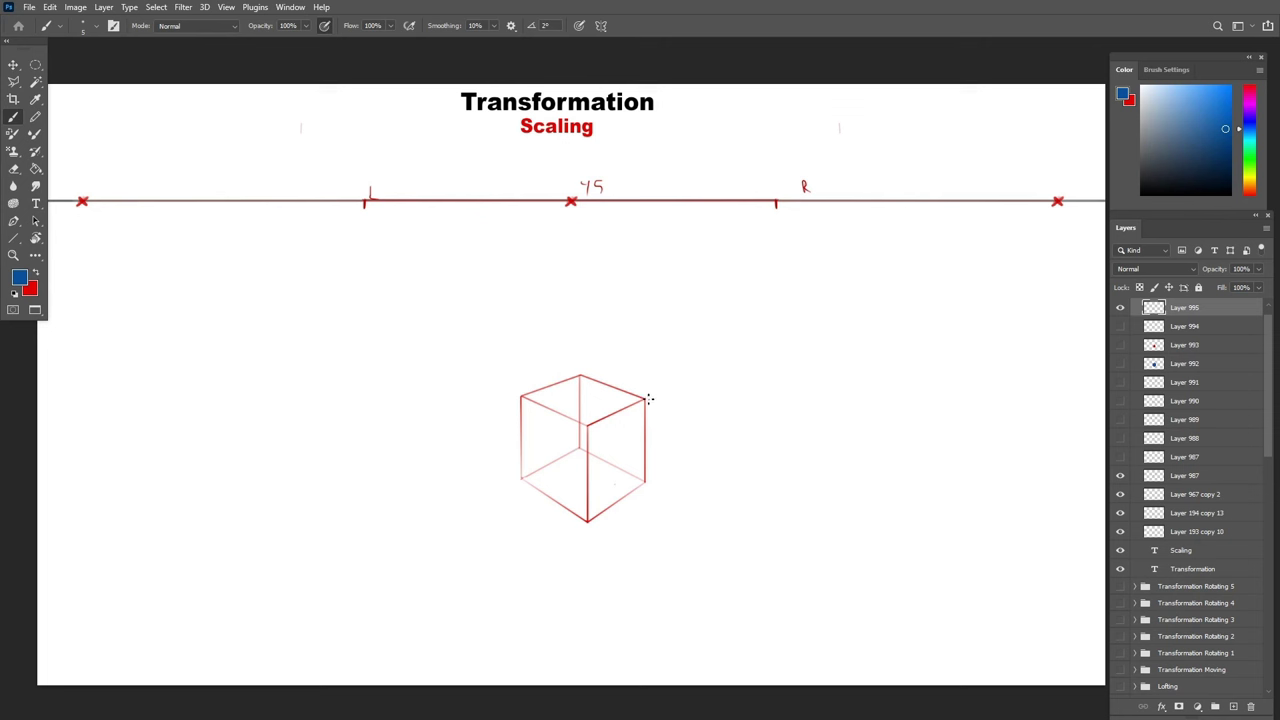
Draw diagonals between opposite corners of the original cube and across its base to locate its centre.
key("shift")
left_click(1120, 308)
left_click(521, 477, "shift")
left_click(581, 375, "shift")
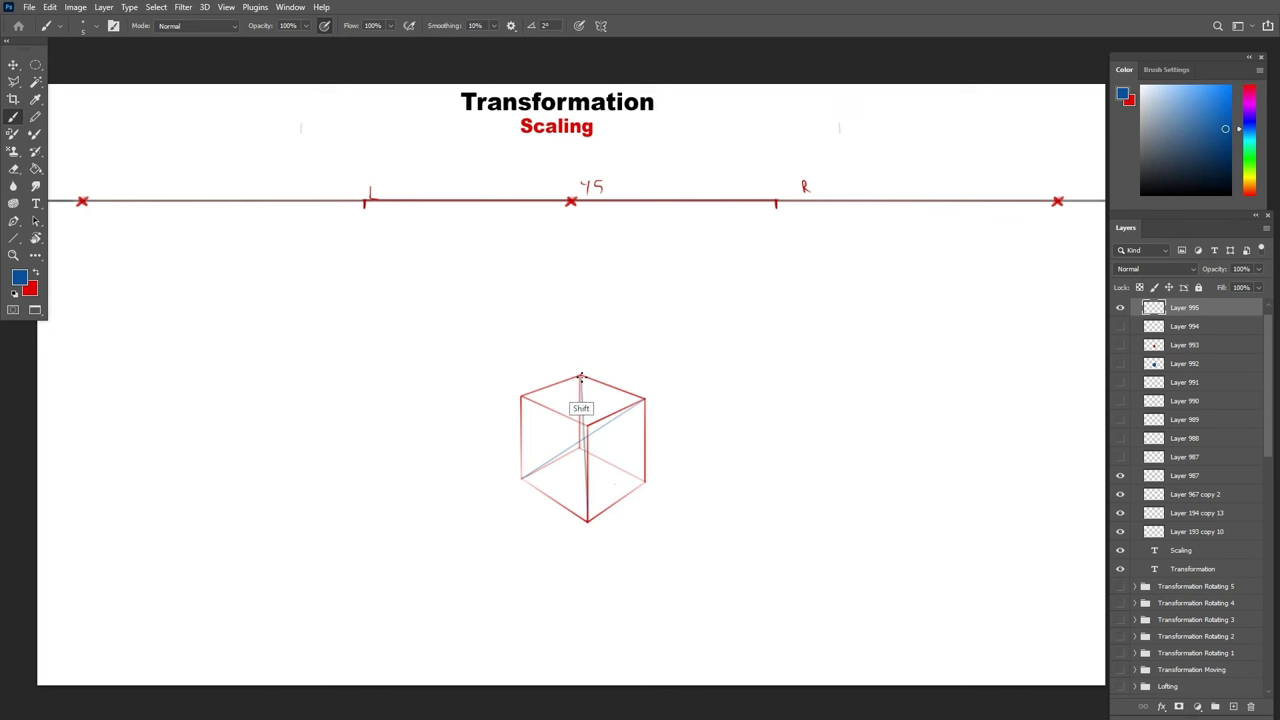
left_click(641, 482, "shift")
left_click(582, 479, "shift")
Mark the cube's centre on a new layer, hide the diagonals, and draw lines from the centre outward through the cube's corners.
left_click(1235, 706)
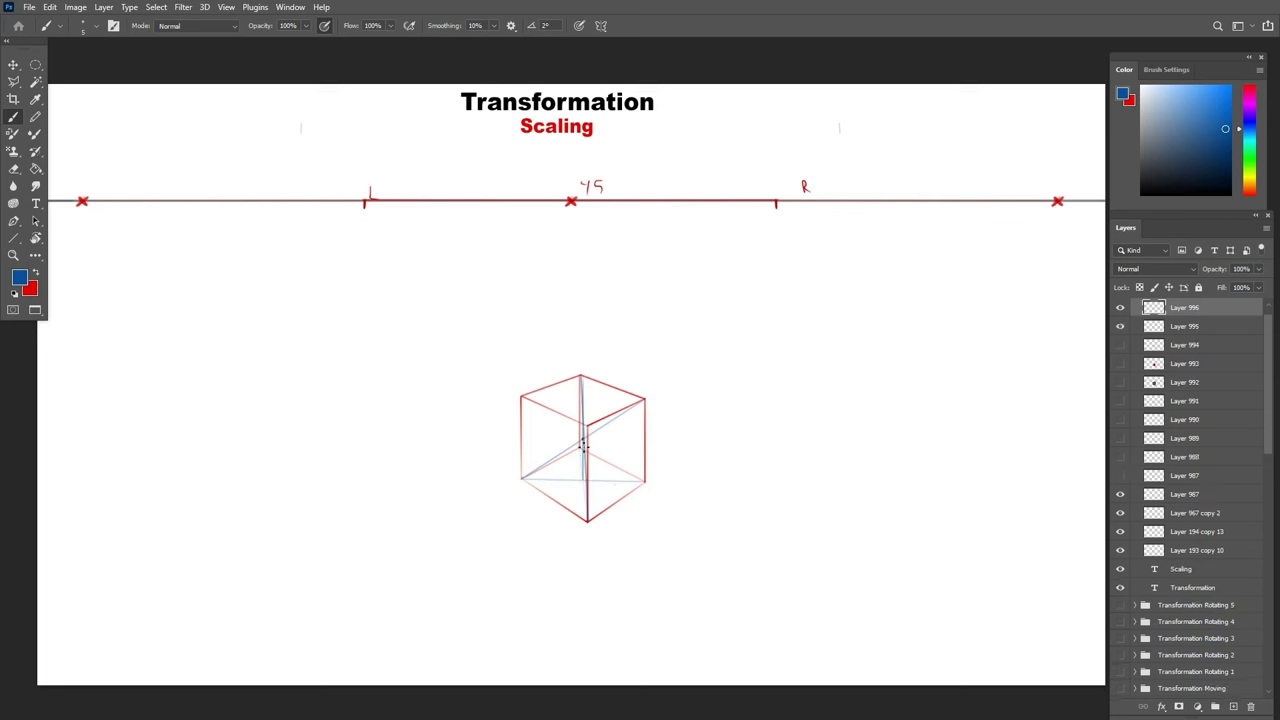
left_click(1120, 327)
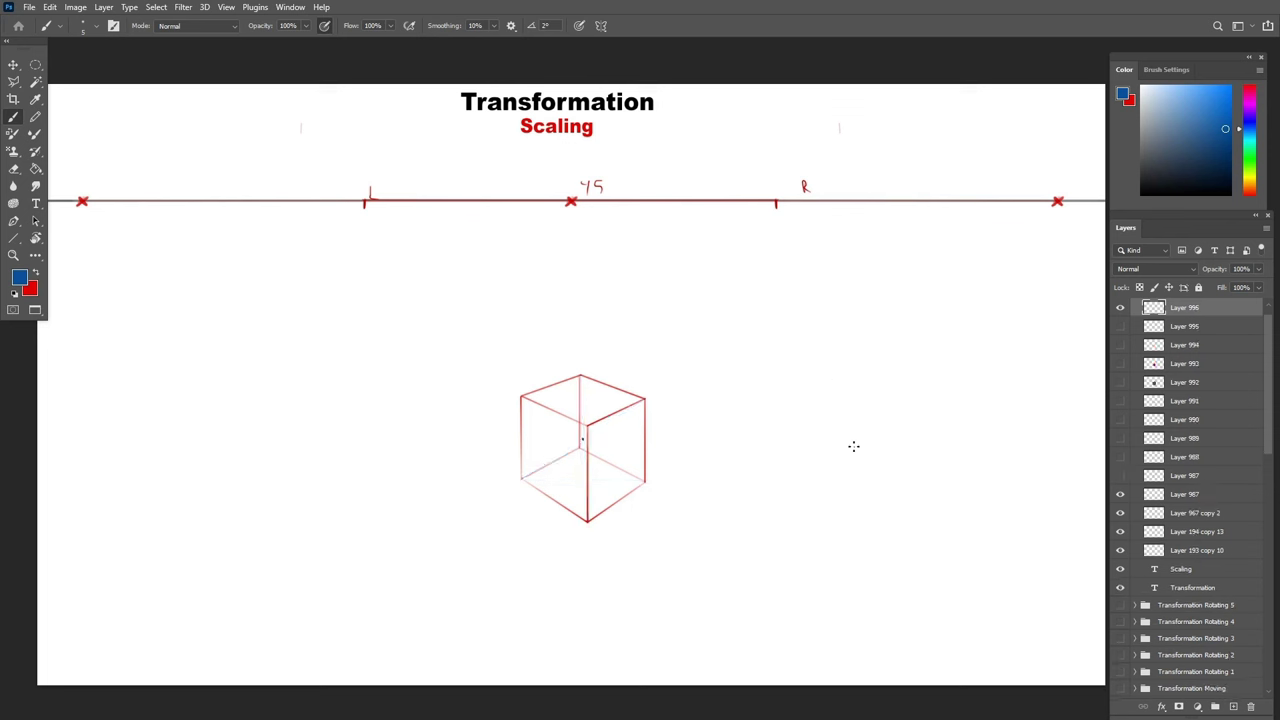
key("u")
left_click_drag(582, 438, 770, 316)
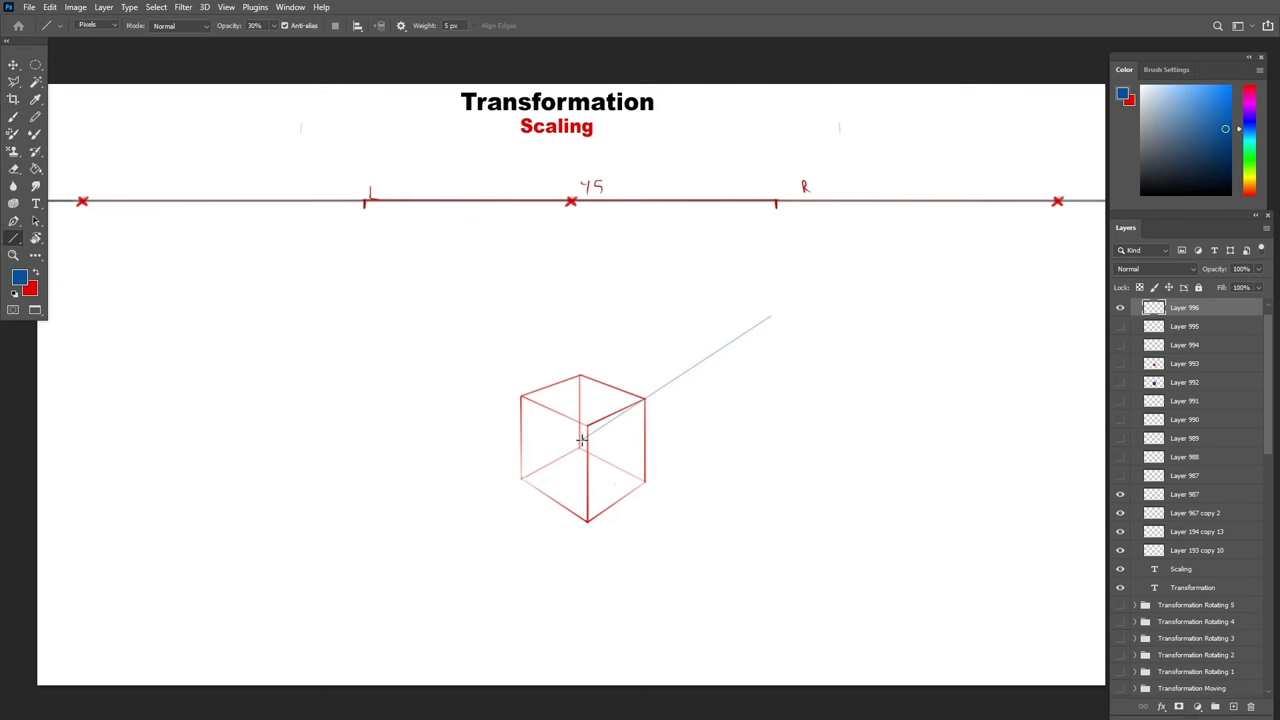
mouse_move(582, 438)
left_mouse_down()
mouse_move(634, 300)
mouse_move(580, 380)
mouse_move(577, 303)
mouse_move(548, 405)
mouse_move(451, 348)
mouse_move(578, 448)
mouse_move(562, 481)
mouse_move(448, 500)
mouse_move(455, 522)
left_mouse_up()
mouse_move(582, 438)
left_mouse_down()
mouse_move(591, 596)
mouse_move(742, 526)
mouse_move(748, 551)
left_mouse_up()
On a new layer, draw a line from the right vanishing point across the centre lines and drop verticals for the enlarged cube's right face.
left_click(1236, 707)
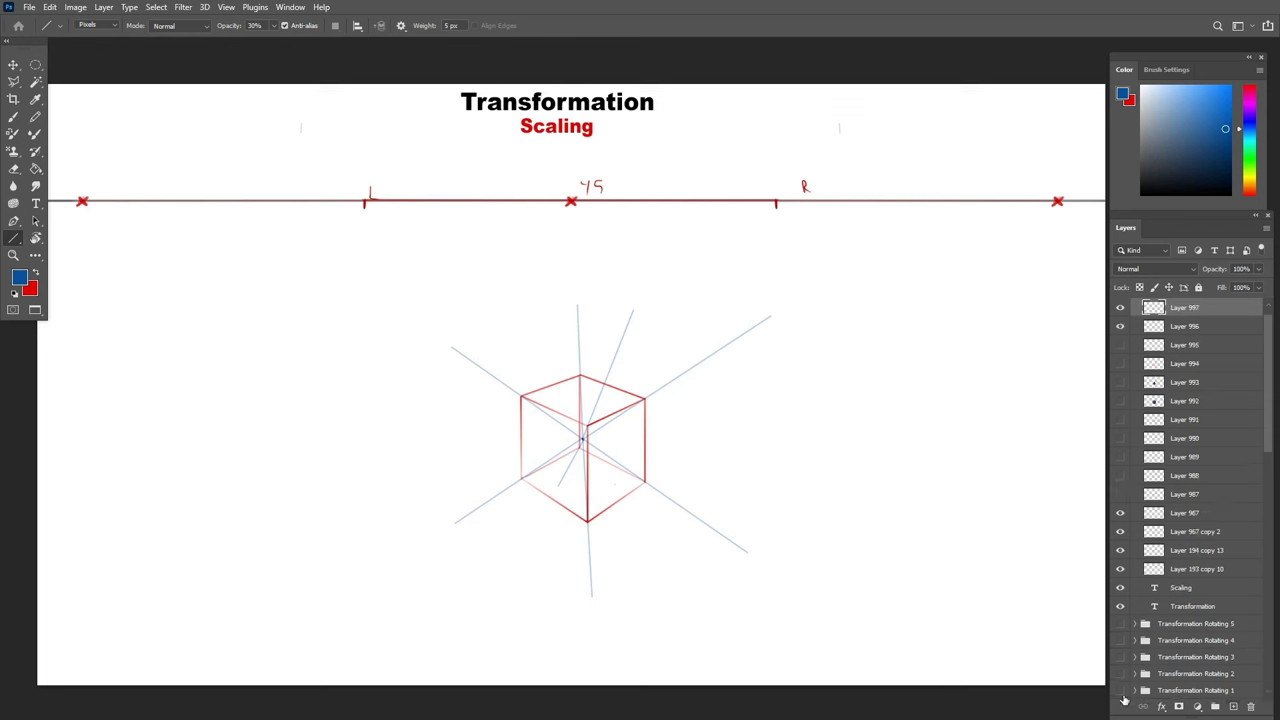
key("b")
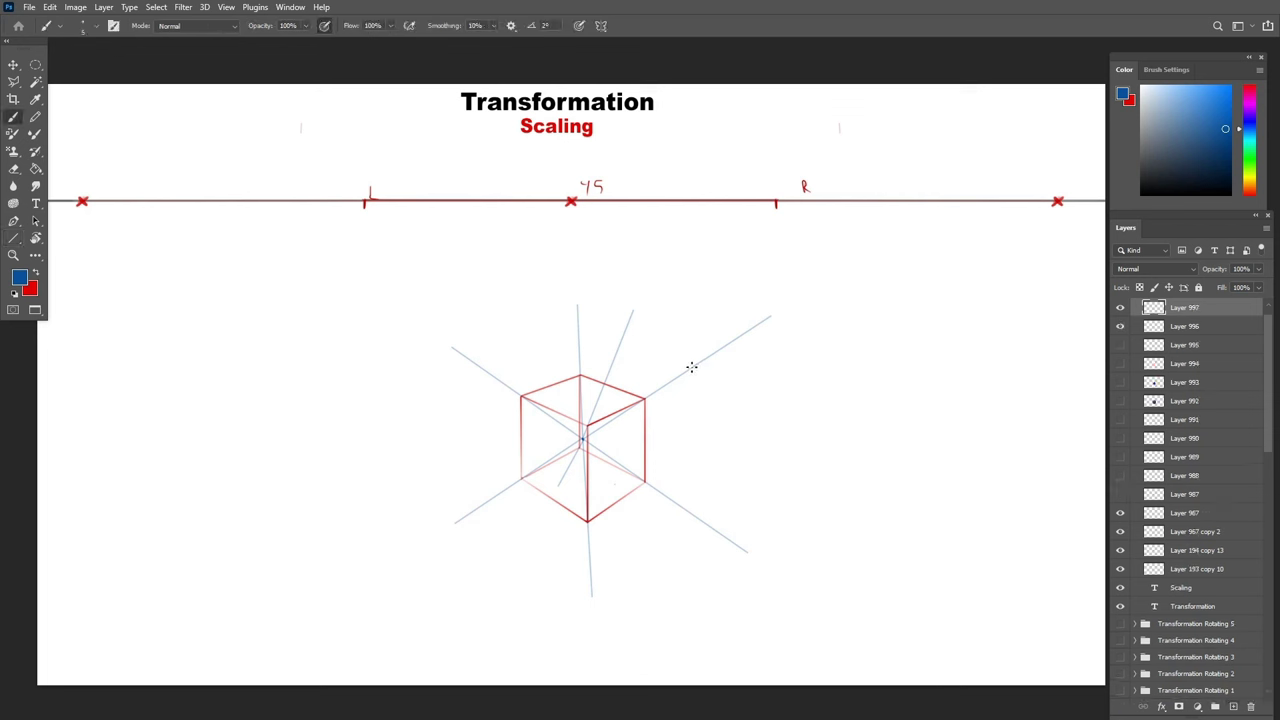
left_click_drag(1058, 201, 510, 450)
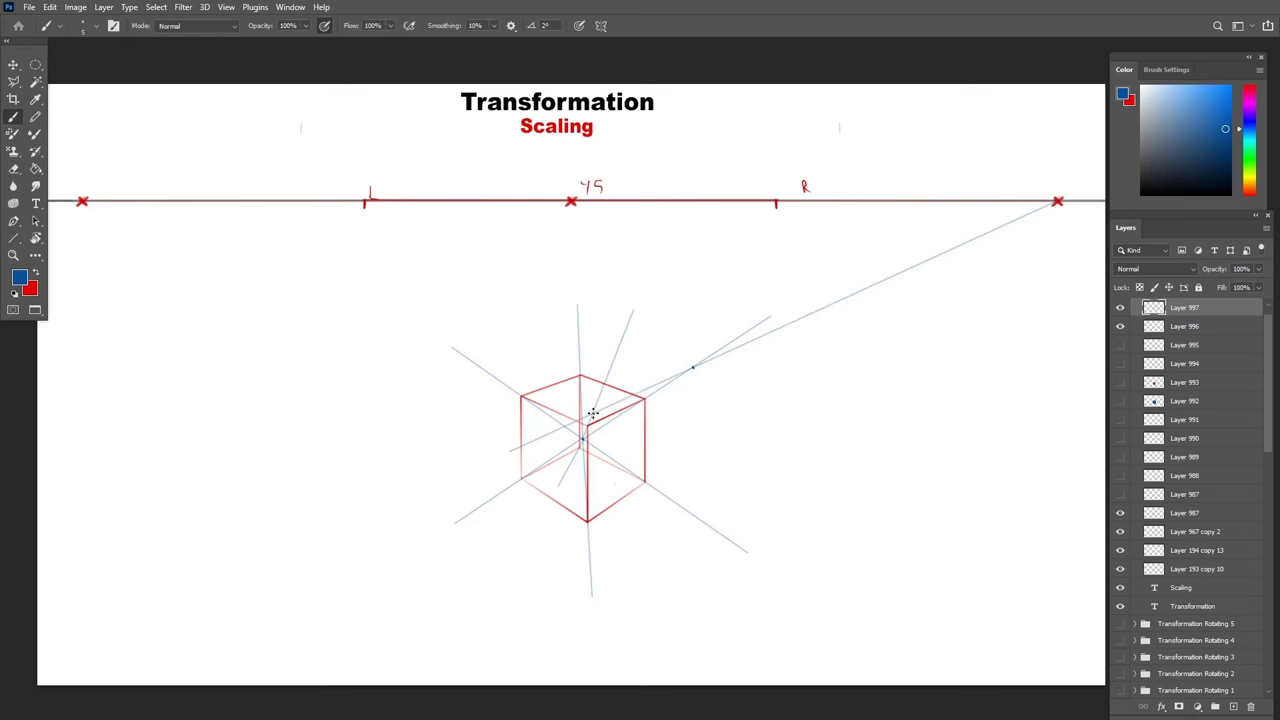
left_click_drag(694, 367, 708, 523)
left_click_drag(593, 413, 606, 582)
Draw guide lines from both vanishing points through the enlarged cube's corners and add its left vertical edge.
key("u")
left_click_drag(1058, 201, 563, 630)
left_click_drag(583, 440, 594, 645)
left_click_drag(82, 201, 648, 648)
left_click_drag(82, 201, 968, 441)
mouse_move(1058, 201)
left_mouse_down()
mouse_move(500, 337)
mouse_move(320, 409)
left_mouse_up()
key("b")
left_click_drag(473, 511, 476, 366)
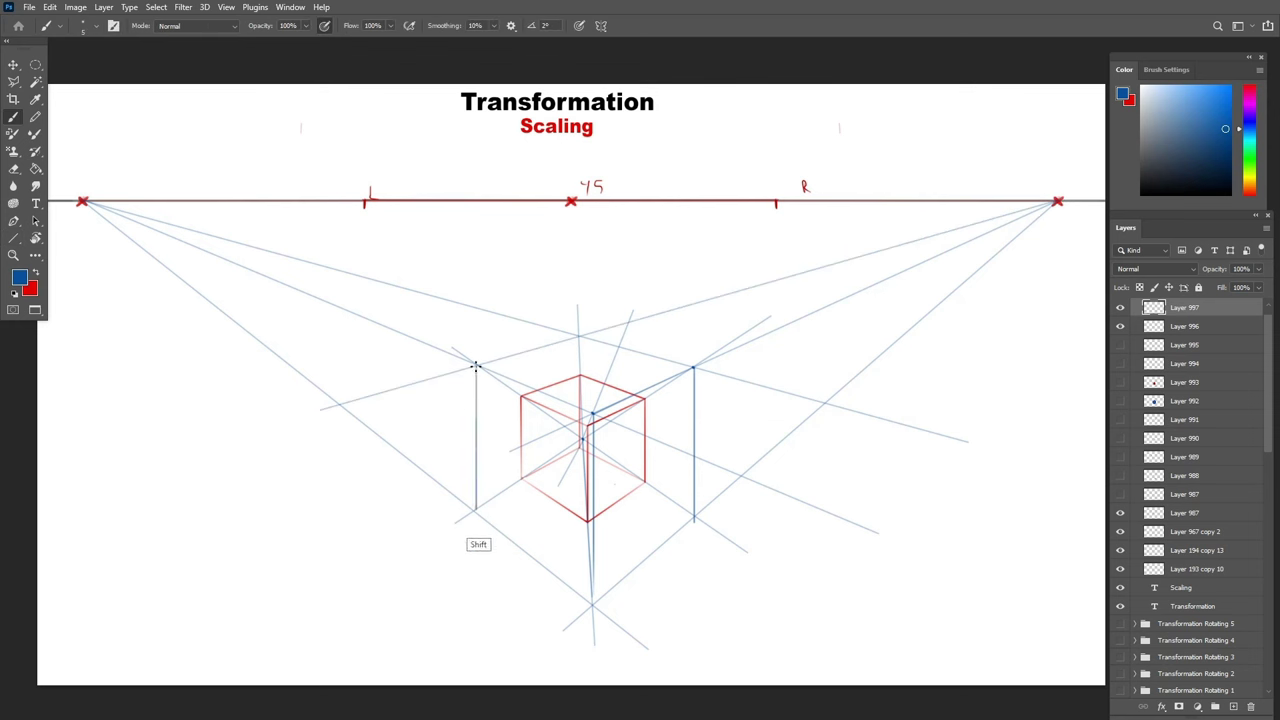
Outline the enlarged cube's silhouette in blue along the guides and draw its front top edges.
left_click(592, 604)
left_click(476, 510, "shift")
left_click(476, 366, "shift")
left_click(578, 336, "shift")
left_click(694, 368, "shift")
left_click(694, 520, "shift")
left_click(592, 604, "shift")
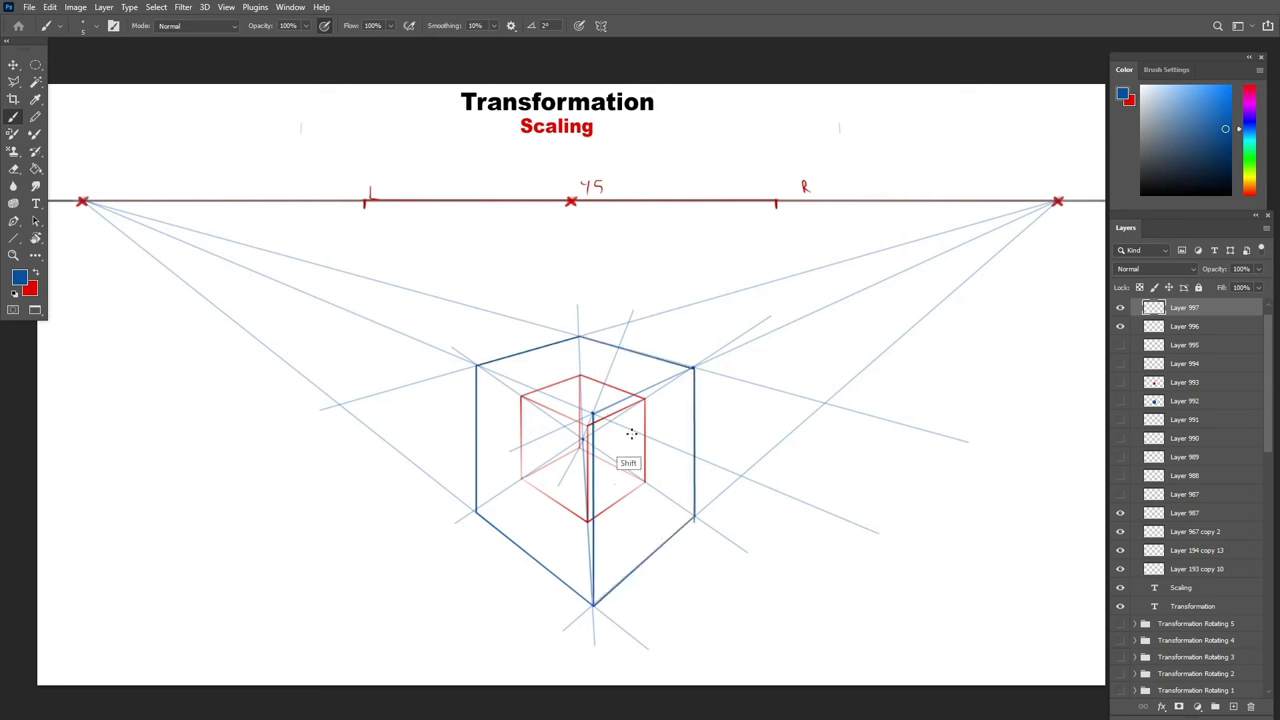
left_click(477, 367, "shift")
left_click(695, 368, "shift")
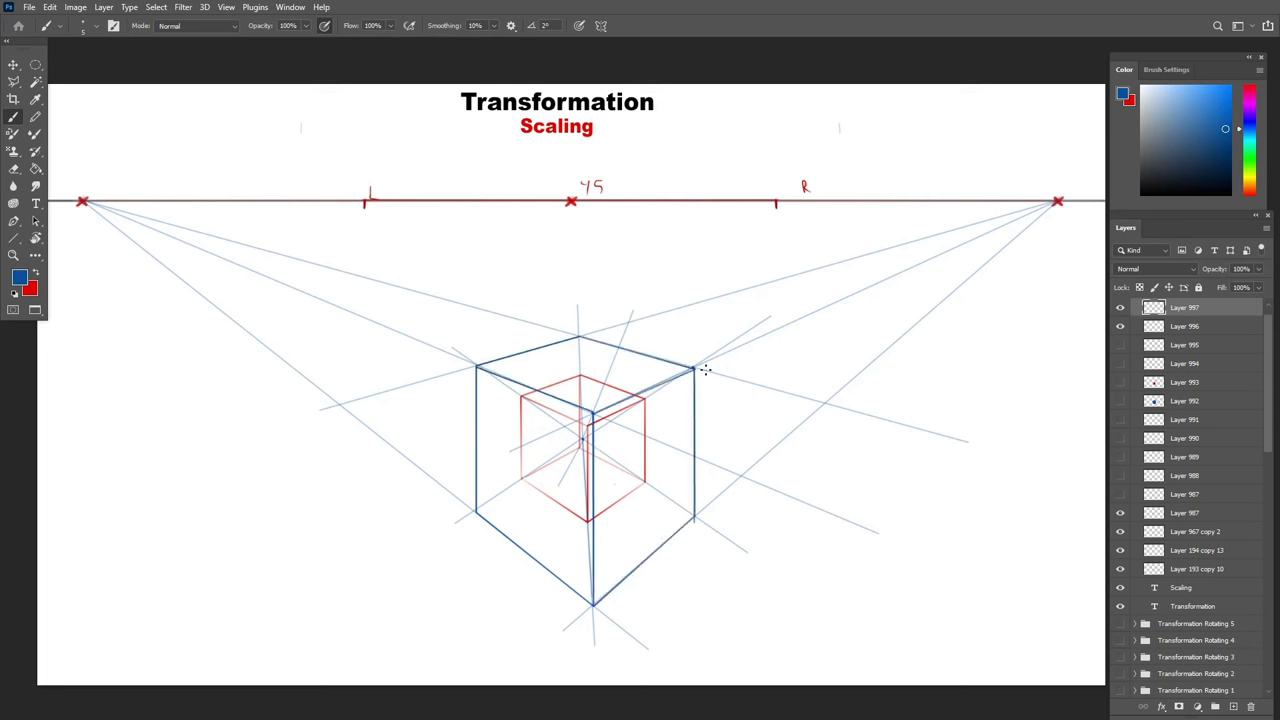
Draw the enlarged cube's rear vertical edge and its two hidden base edges.
left_click(476, 512)
left_click(1058, 201, "shift")
left_click(578, 447)
left_click(578, 337, "shift")
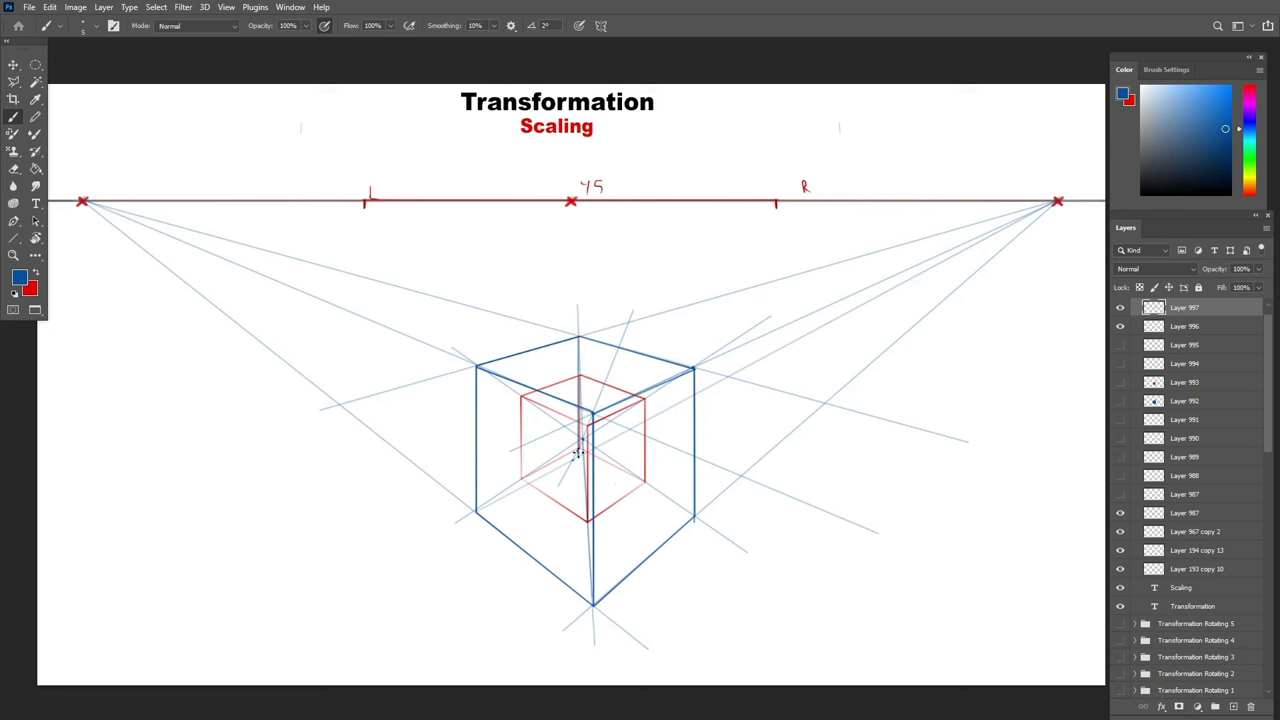
left_click(578, 454, "shift")
left_click(694, 518, "shift")
key("e")
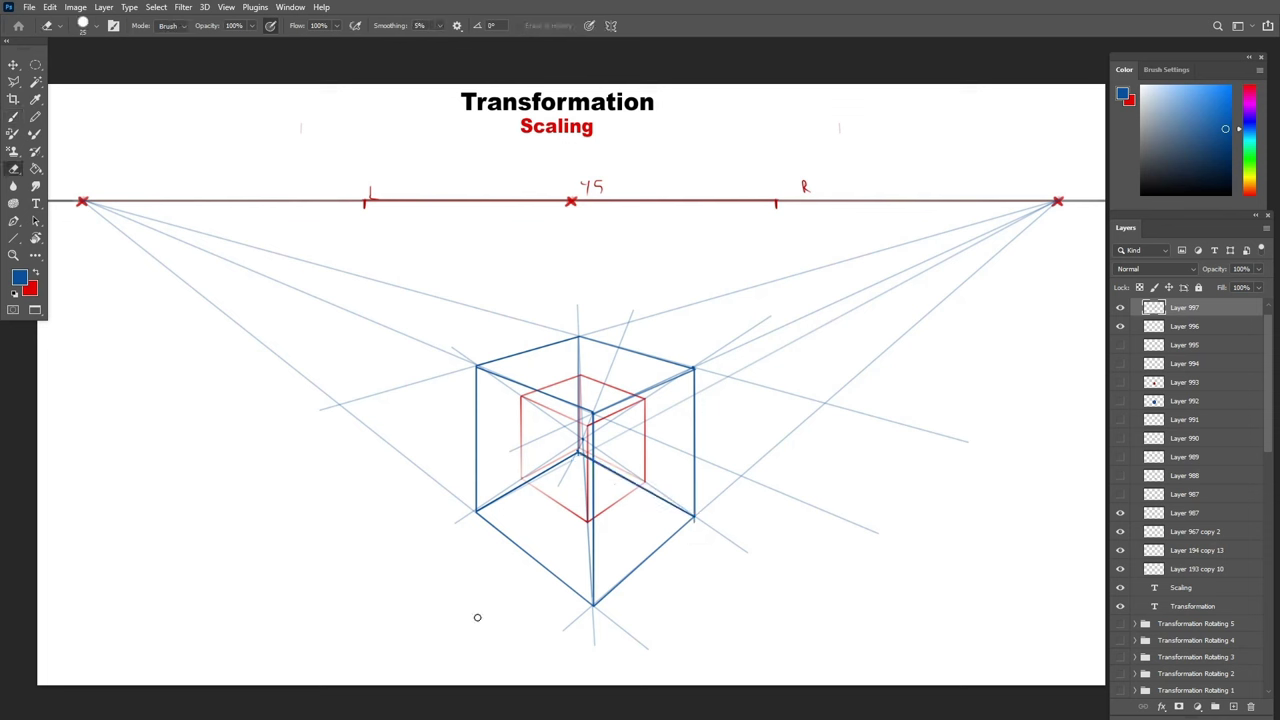
Fill the enlarged cube's silhouette with blue on a new layer and set that layer's opacity to 40%.
key("l")
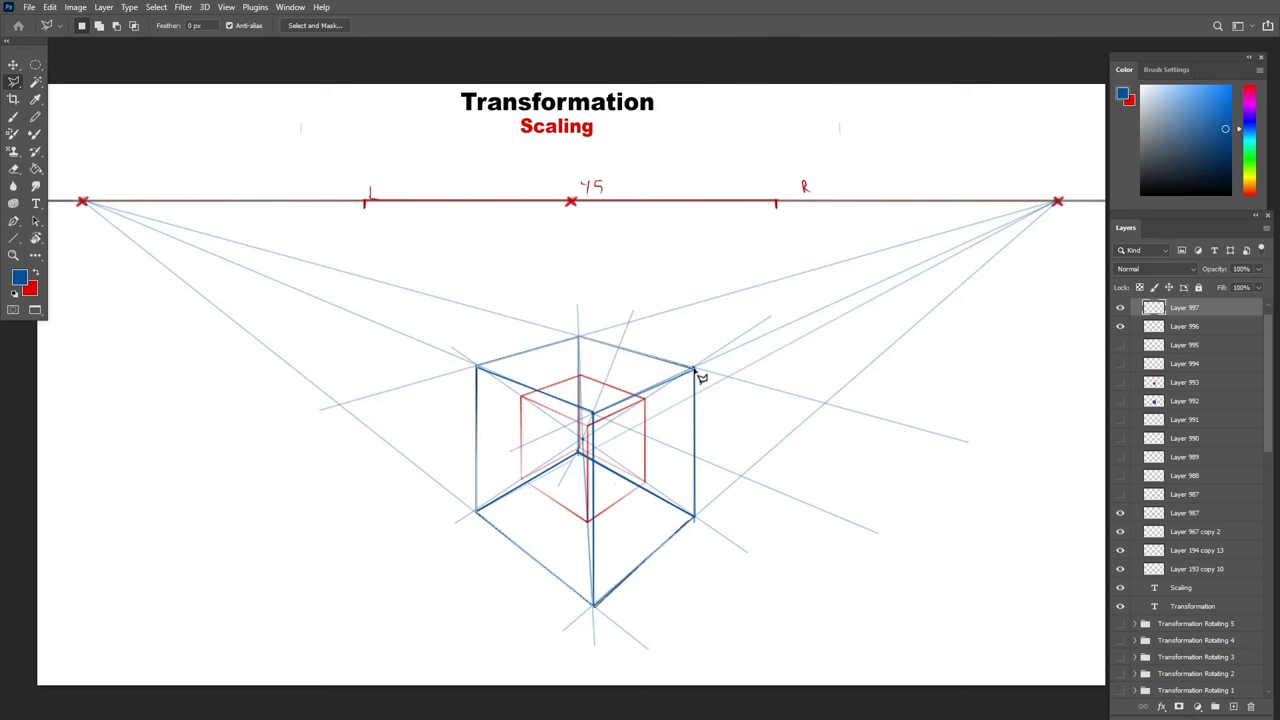
left_click(694, 369)
left_click(1233, 706)
key("g")
left_click(672, 507)
key("ctrl+d")
key("v")
key("4")
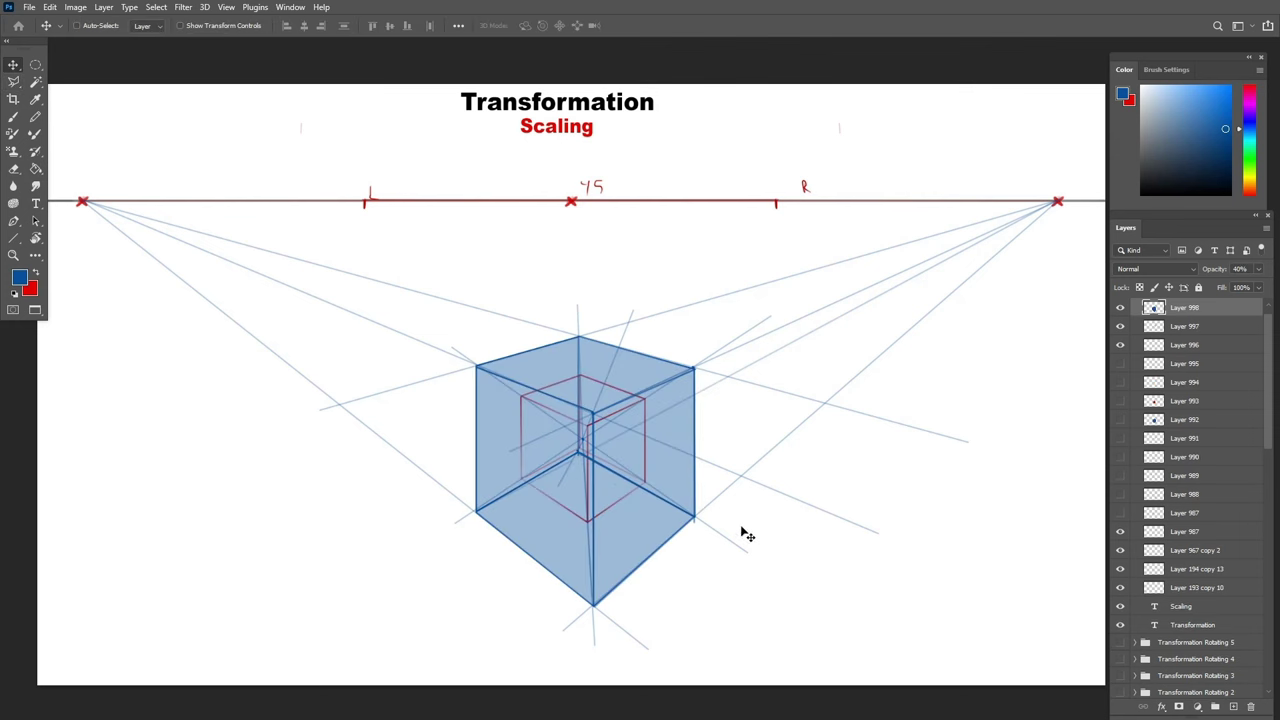
Duplicate the original cube's red fill layer above the new blue fill, then hide the lines drawn from the cube's centre.
left_click(1232, 707)
key("l")
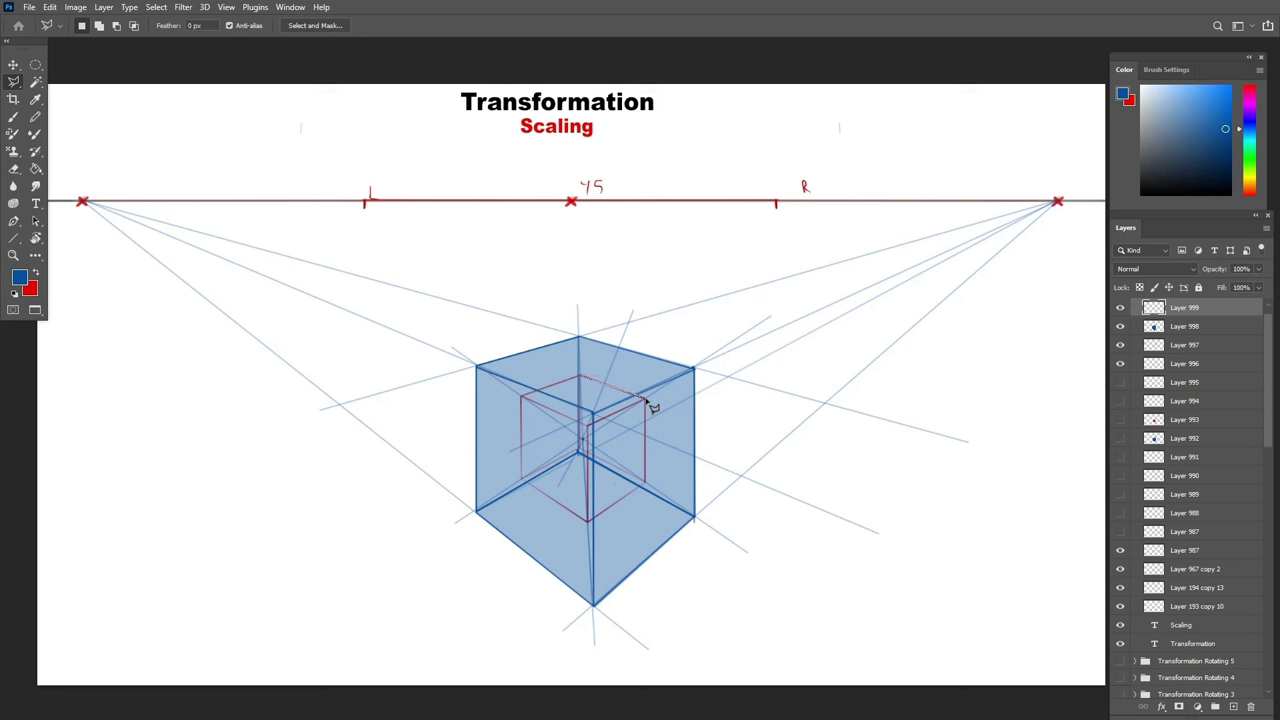
left_click_drag(1179, 421, 1193, 317)
left_click(1121, 327)
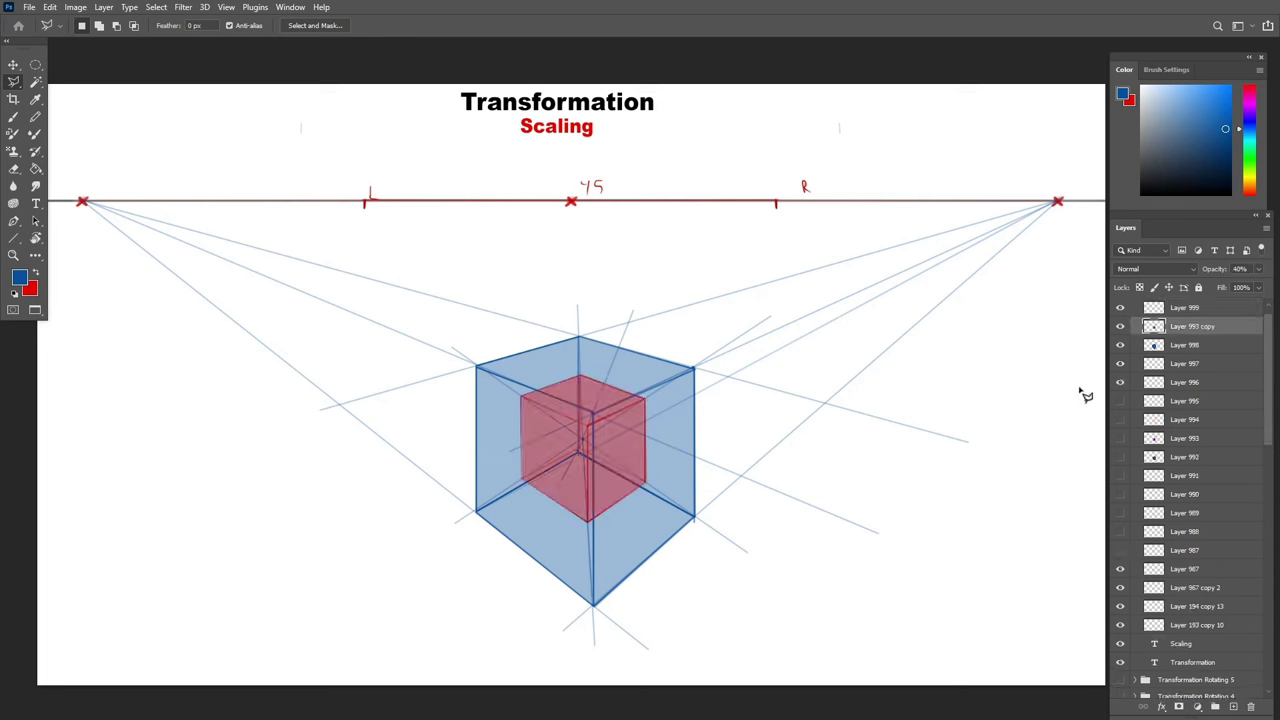
left_click(1120, 382)
left_click(1184, 364)
key("e")
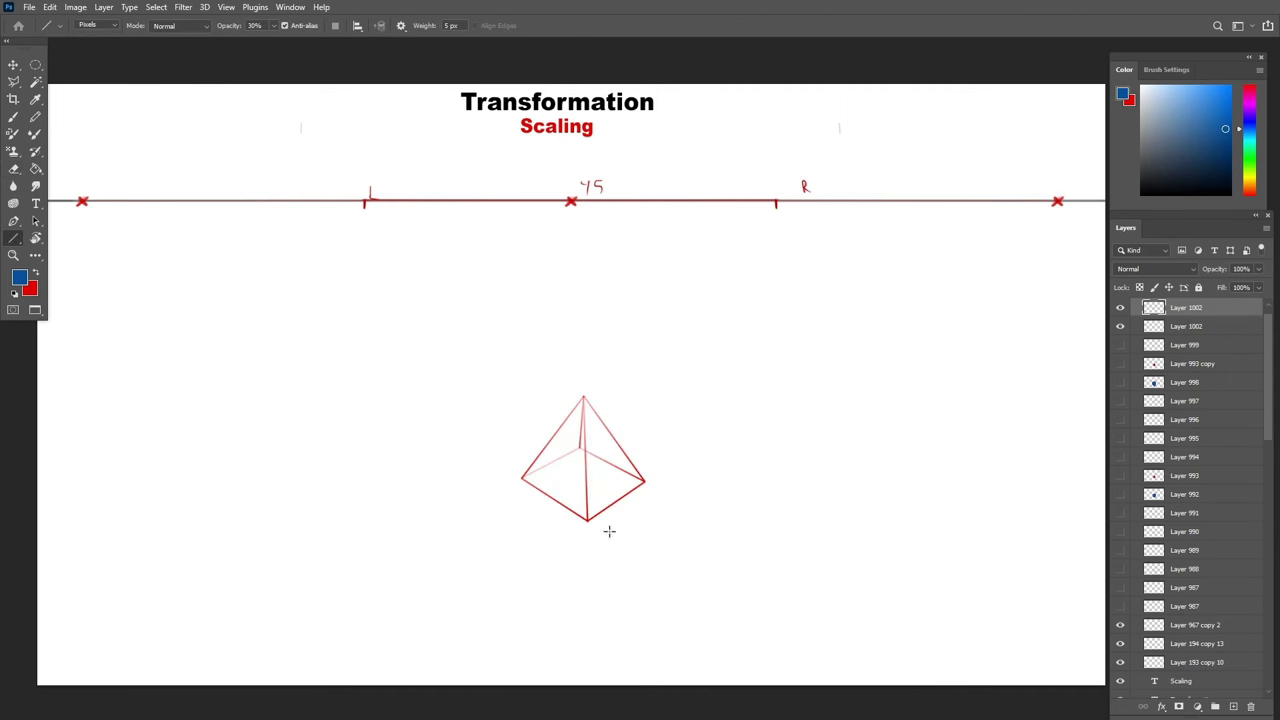
Extend the pyramid's base diagonals outward and draw vanishing-point lines between them to construct a larger base.
left_click_drag(587, 524, 598, 630)
left_click_drag(646, 482, 948, 490)
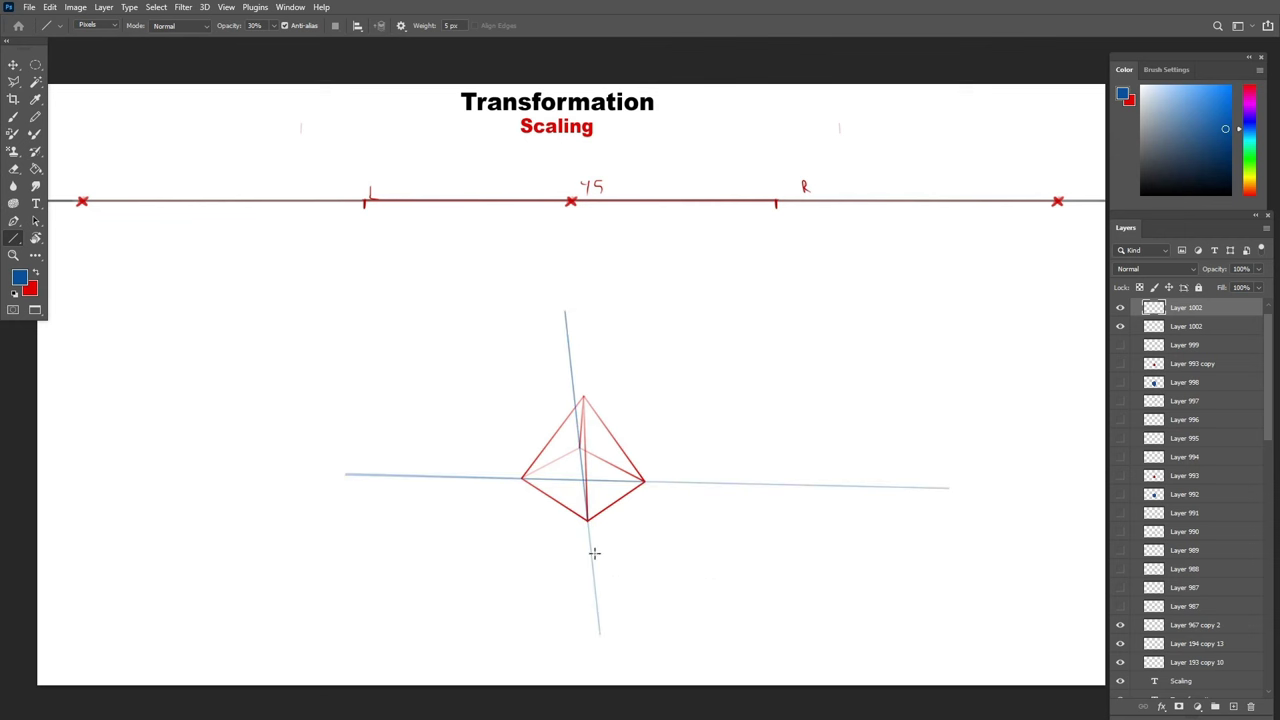
left_click_drag(591, 549, 1058, 201)
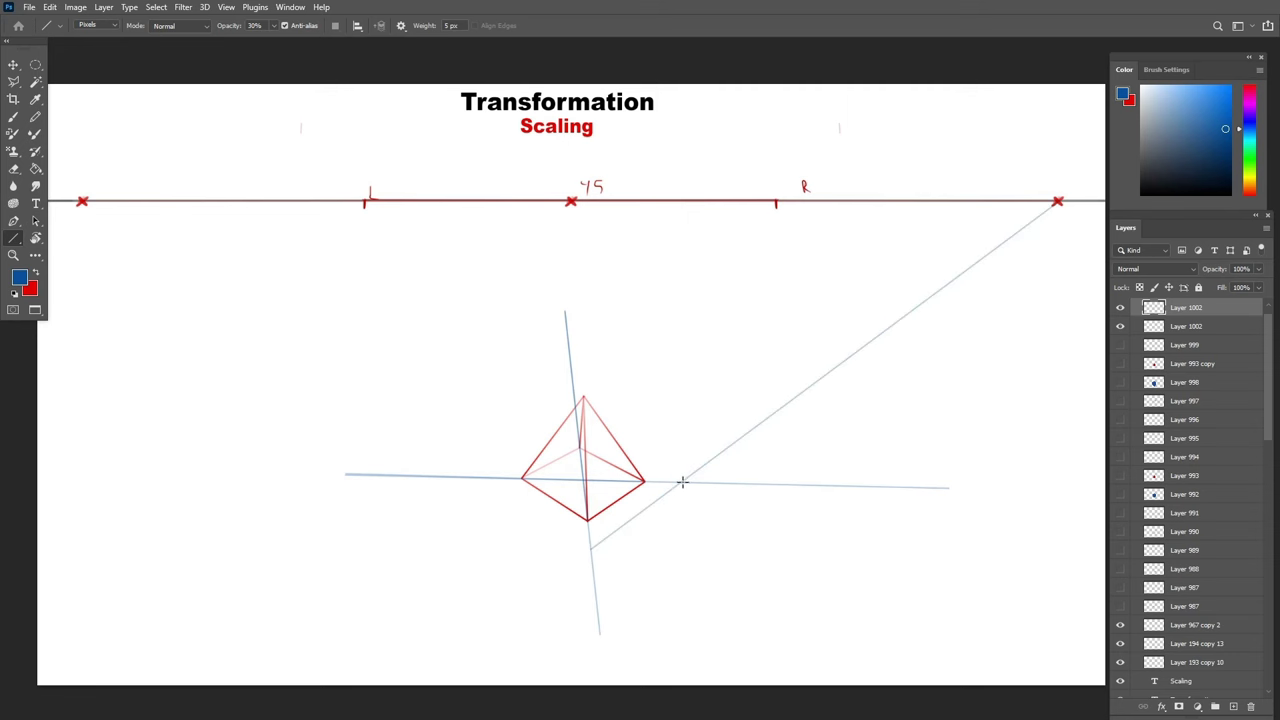
left_click_drag(681, 481, 641, 582)
left_click_drag(1058, 201, 404, 518)
key("b")
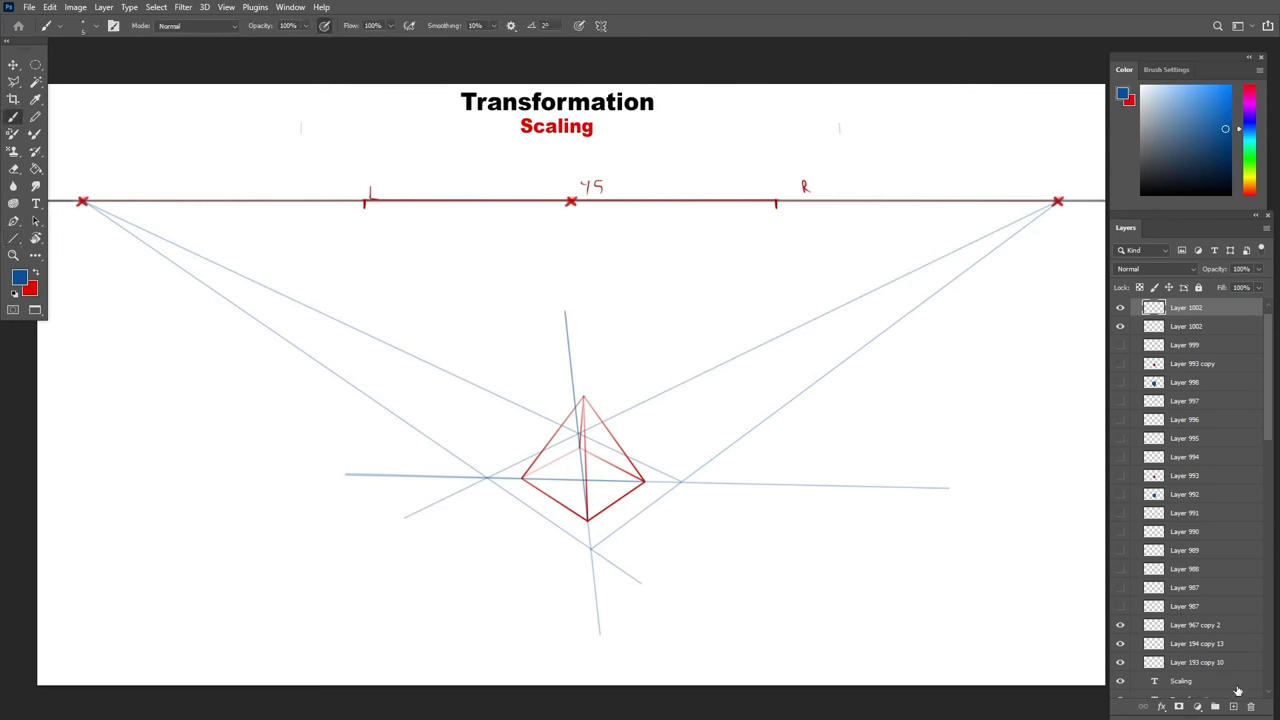
Find the height increase on a new layer using a line from point L and a corner vertical, and copy it above the apex.
key("ctrl+shift+alt+n")
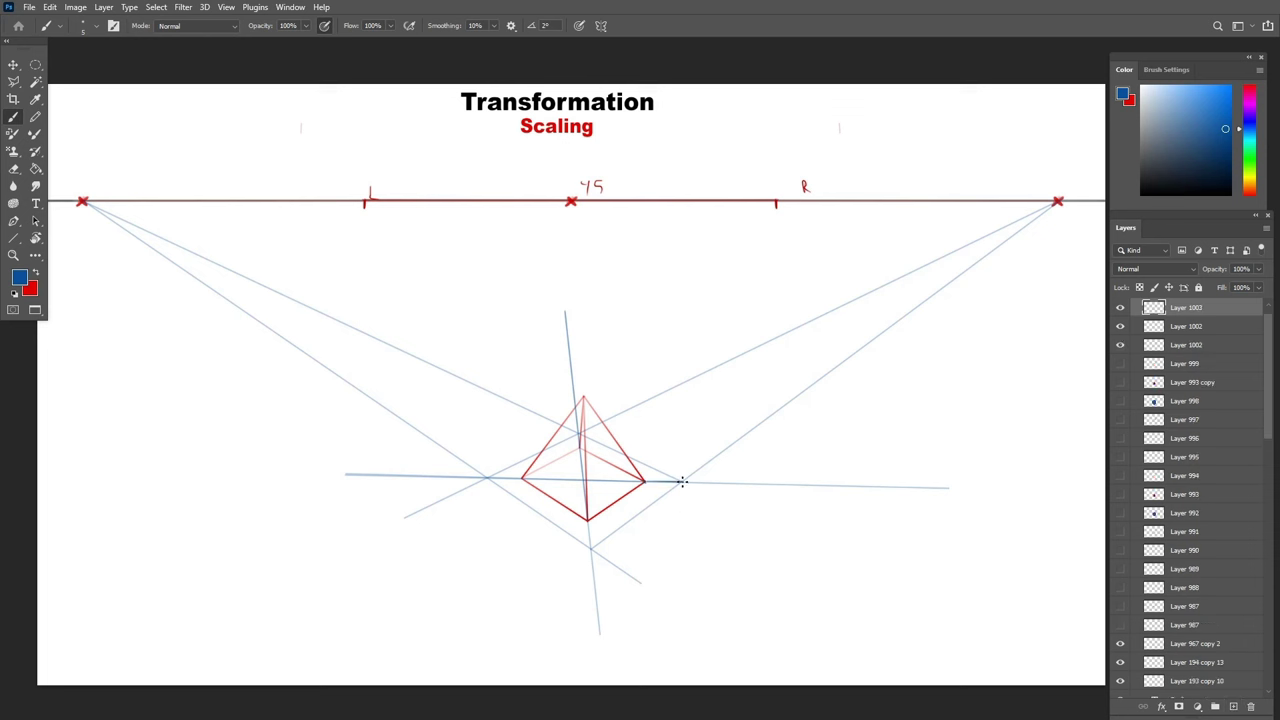
left_click(682, 481, "shift")
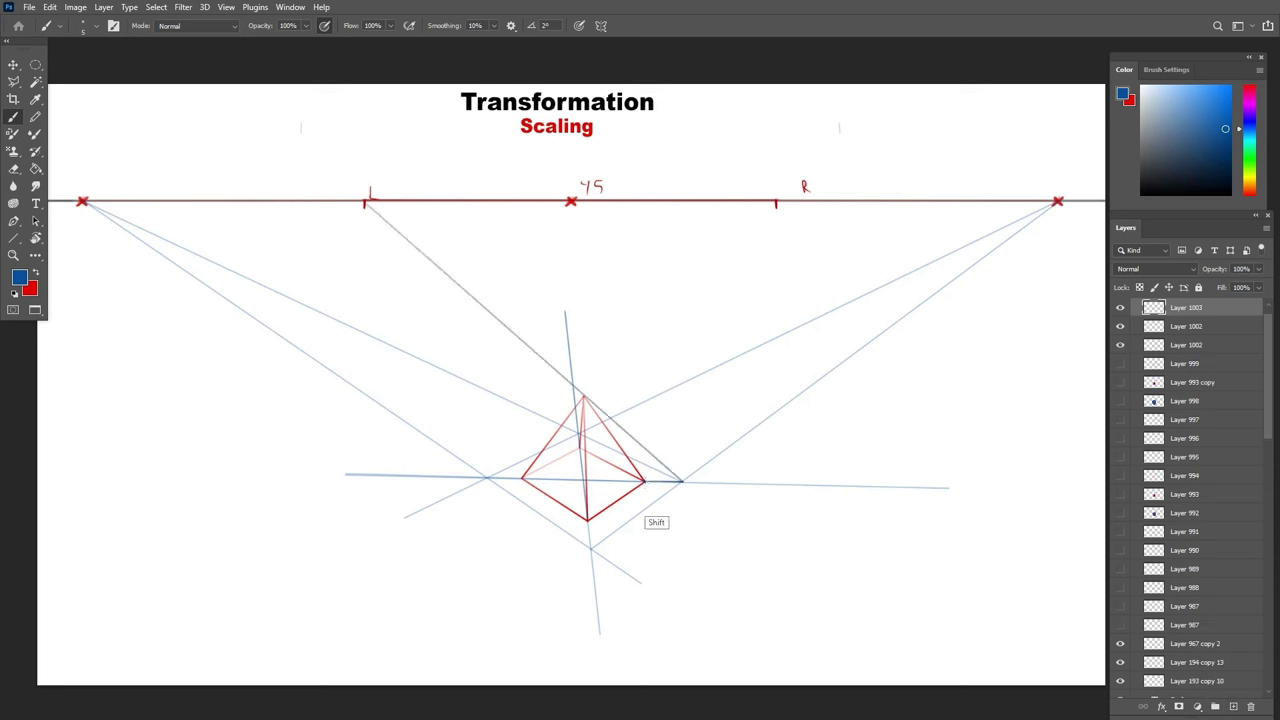
left_click_drag(645, 482, 645, 388)
key("m")
left_click_drag(654, 437, 595, 390)
key("ctrl+j")
key("v")
key("b")
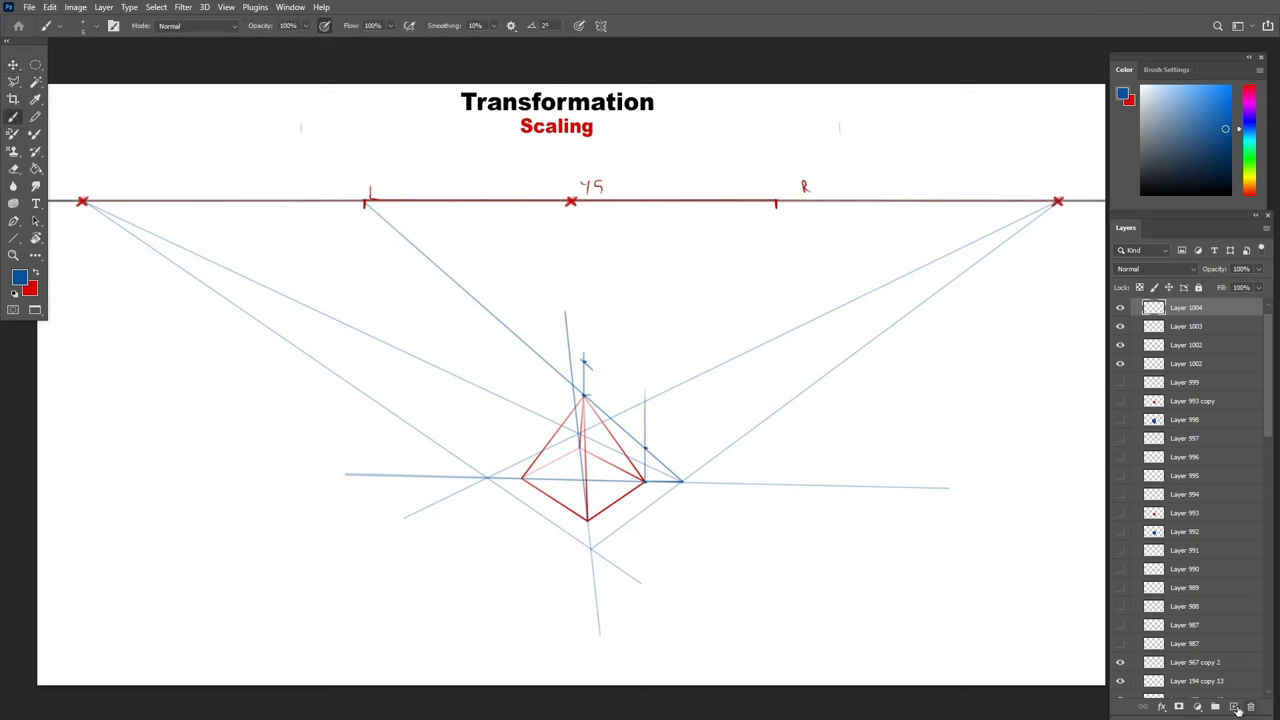
Outline the enlarged pyramid on a new layer, including its front edge from the raised apex to the front base corner.
left_click(1235, 706)
left_click(488, 478, "shift")
left_click(590, 548, "shift")
left_click(682, 482, "shift")
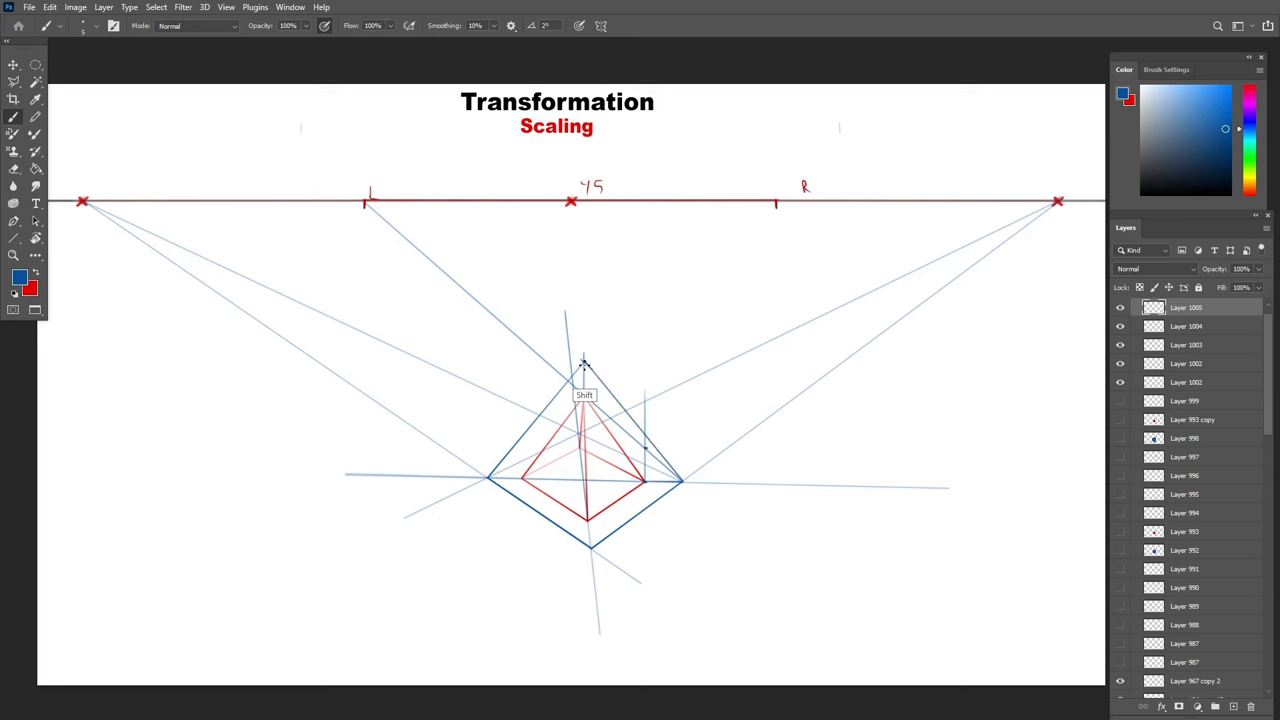
left_click(590, 548, "shift")
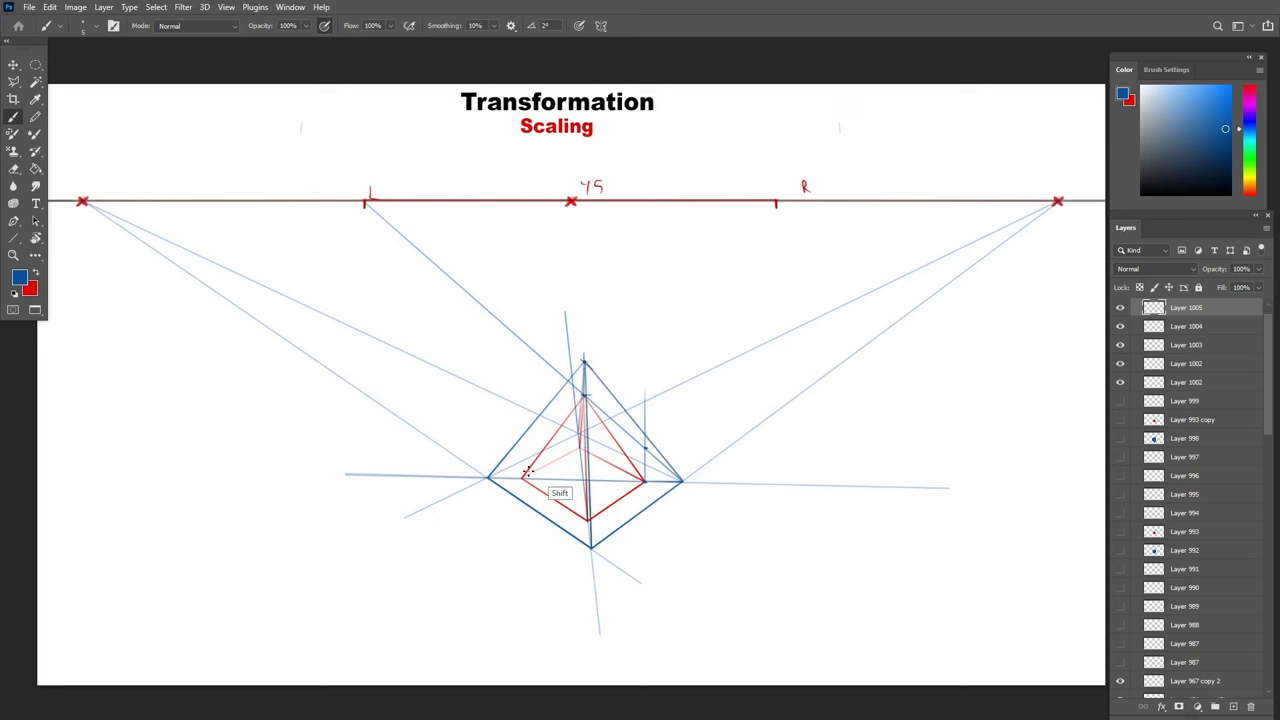
Draw the enlarged pyramid's two rear base edges and hide the construction layers.
left_click(488, 478)
left_click(578, 439, "shift")
left_click(681, 481, "shift")
left_click_drag(1120, 327, 1120, 365)
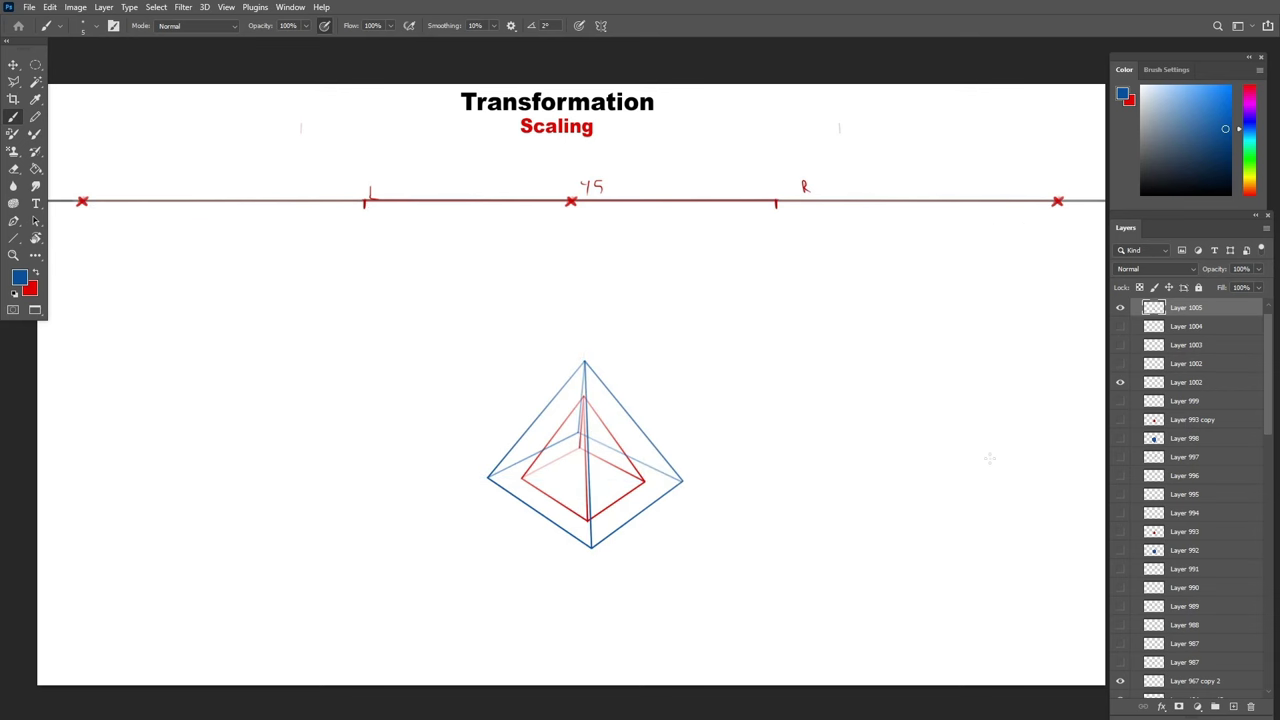
Add a new layer beneath the enlarged pyramid's outline and select the area outside that outline.
key("w")
left_click(811, 566)
left_click(1200, 328)
left_click(1234, 707)
left_click(1190, 309)
left_click(990, 380)
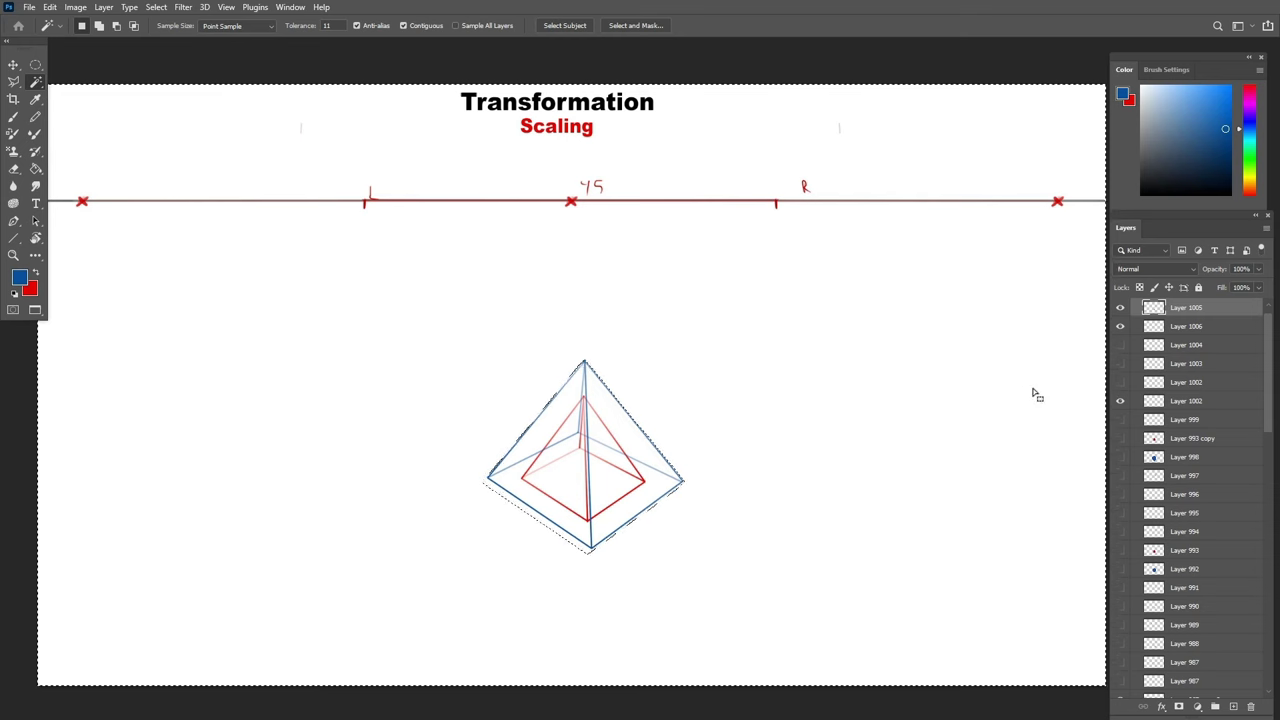
Correct the selection along the enlarged pyramid's front base edges with the Polygonal Lasso.
key("l")
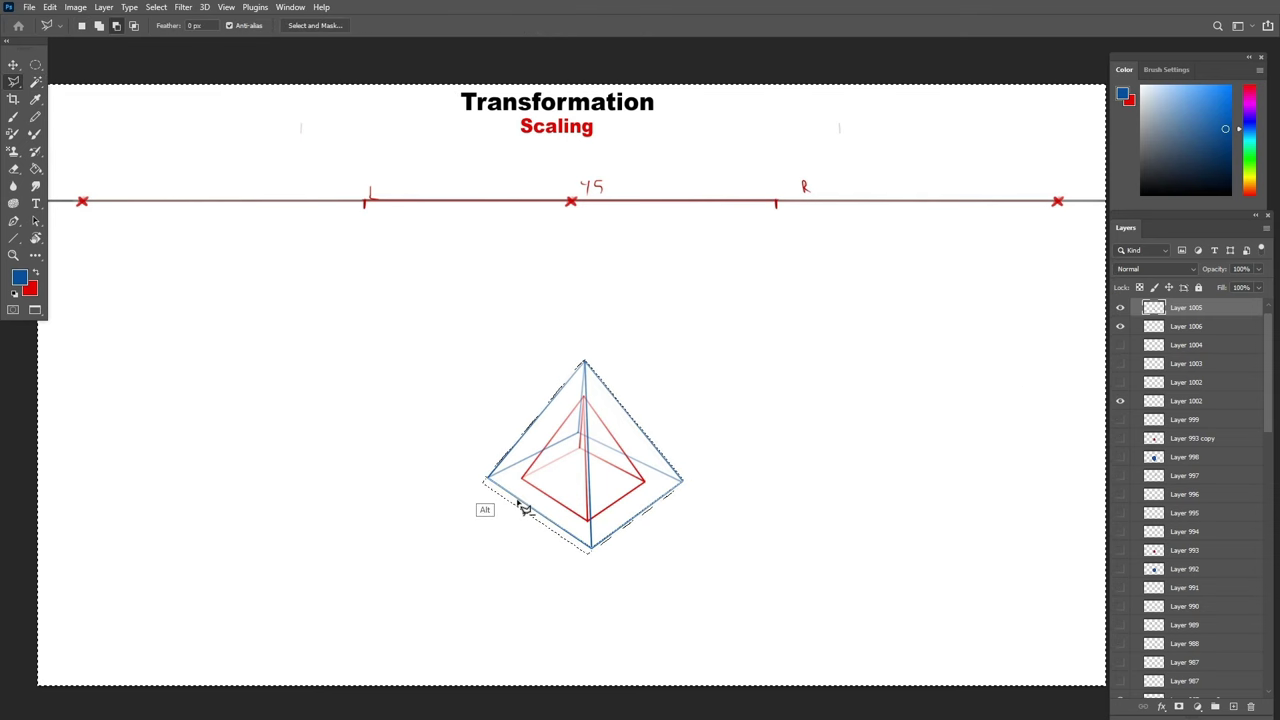
left_click(487, 479, "shift")
left_click(592, 549, "shift")
left_click(689, 476, "shift")
left_click(724, 494, "shift")
left_click(646, 578, "shift")
left_click(391, 507, "shift")
double_click(415, 482, "shift")
Fill the enlarged pyramid's silhouette with blue on the layer below the outline and set that layer's opacity to 40%.
key("alt+[")
key("g")
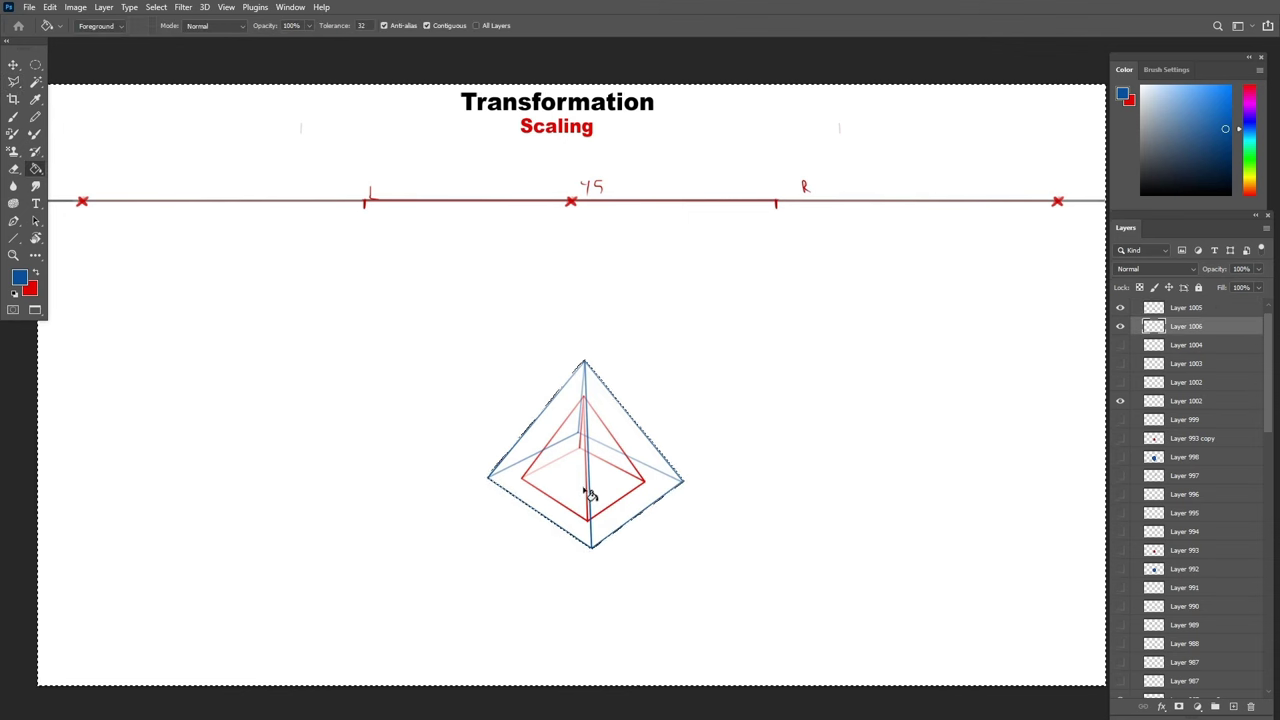
left_click(590, 497)
key("v")
key("ctrl+d")
key("4")
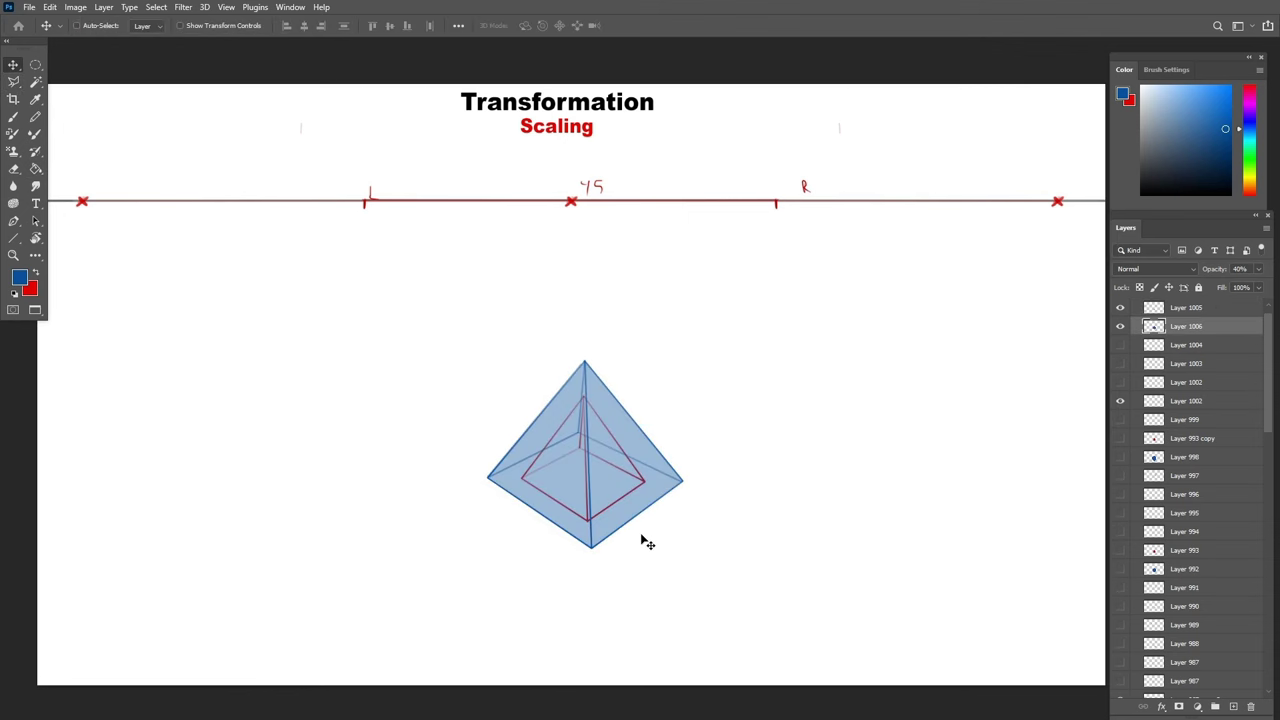
Fill the original pyramid's silhouette with red on a new layer and set that layer's opacity to 45%.
key("l")
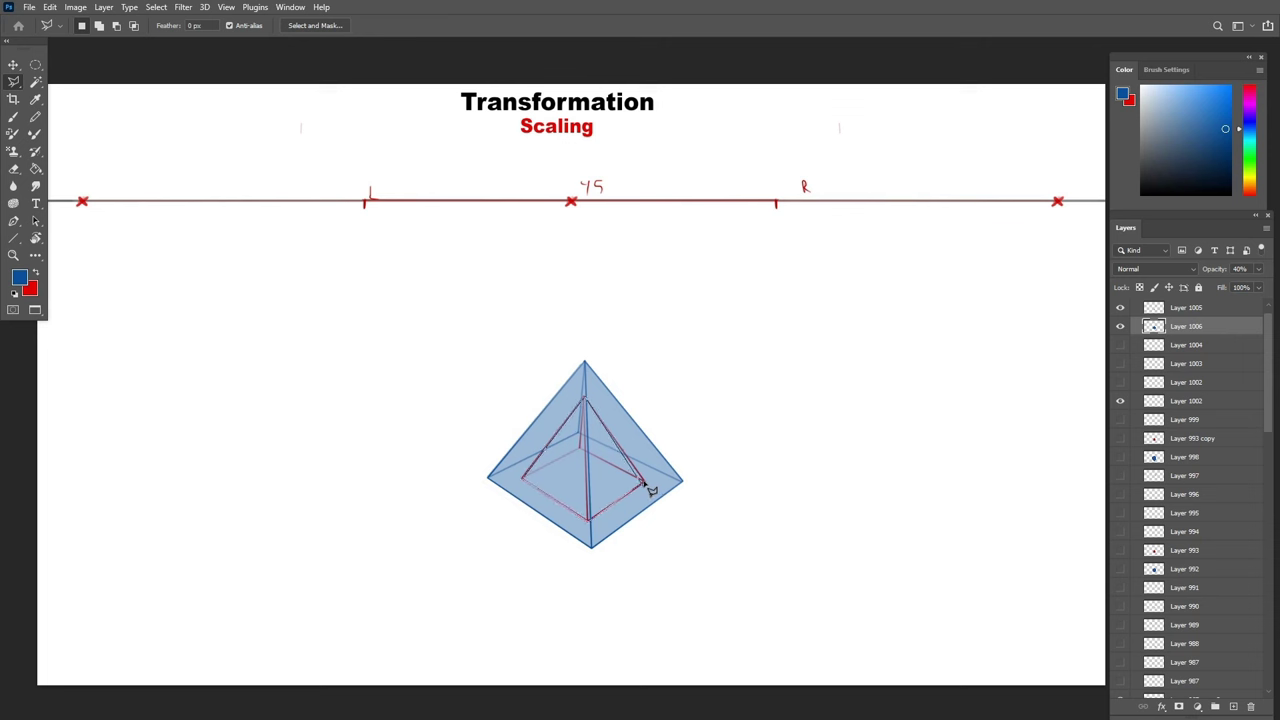
left_click(645, 482)
left_click(1233, 706)
key("g")
key("x")
left_click(609, 482)
key("v")
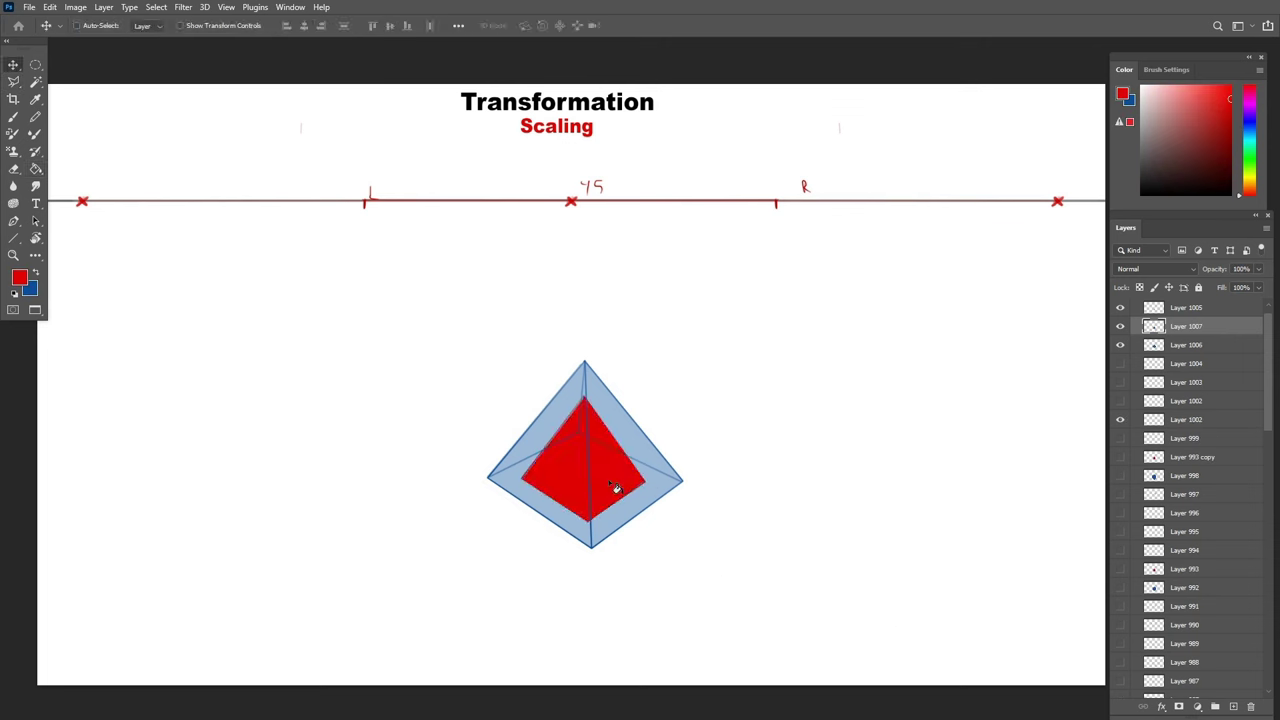
key("4")
key("5")
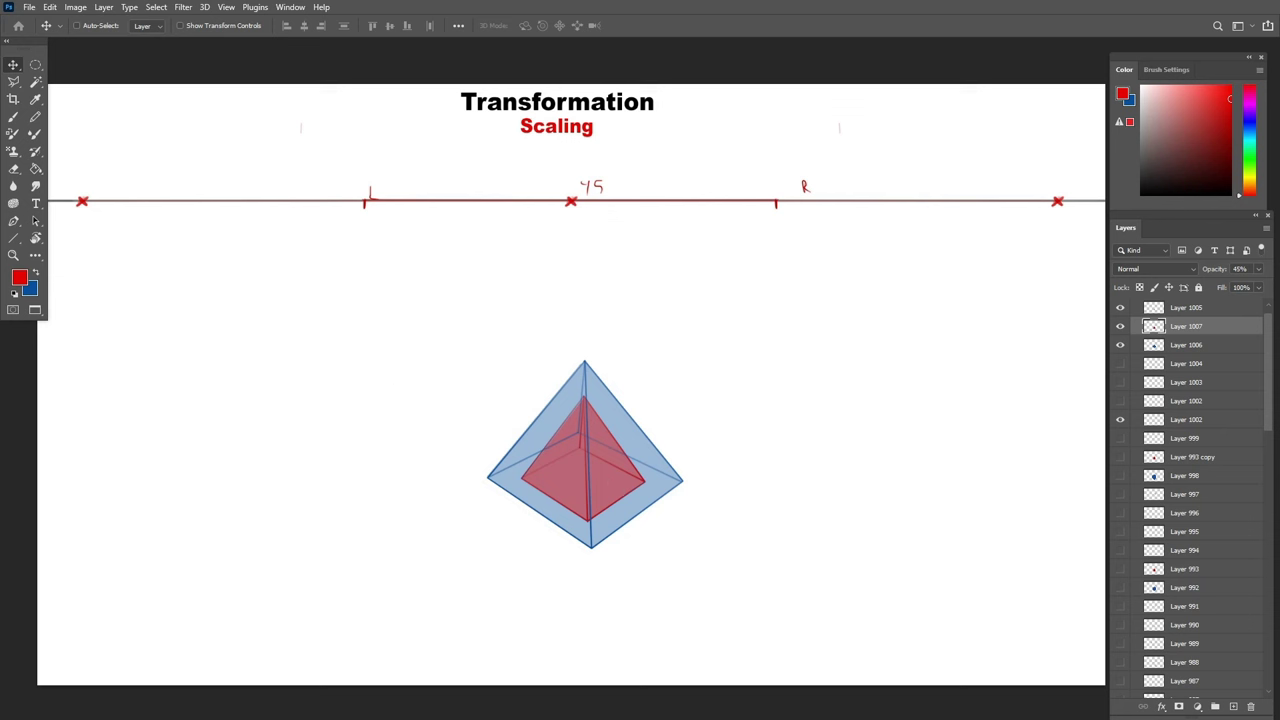
Hide the enlarged pyramid's outline and both fills, leaving the original pyramid, and add a new layer.
left_click(1205, 308)
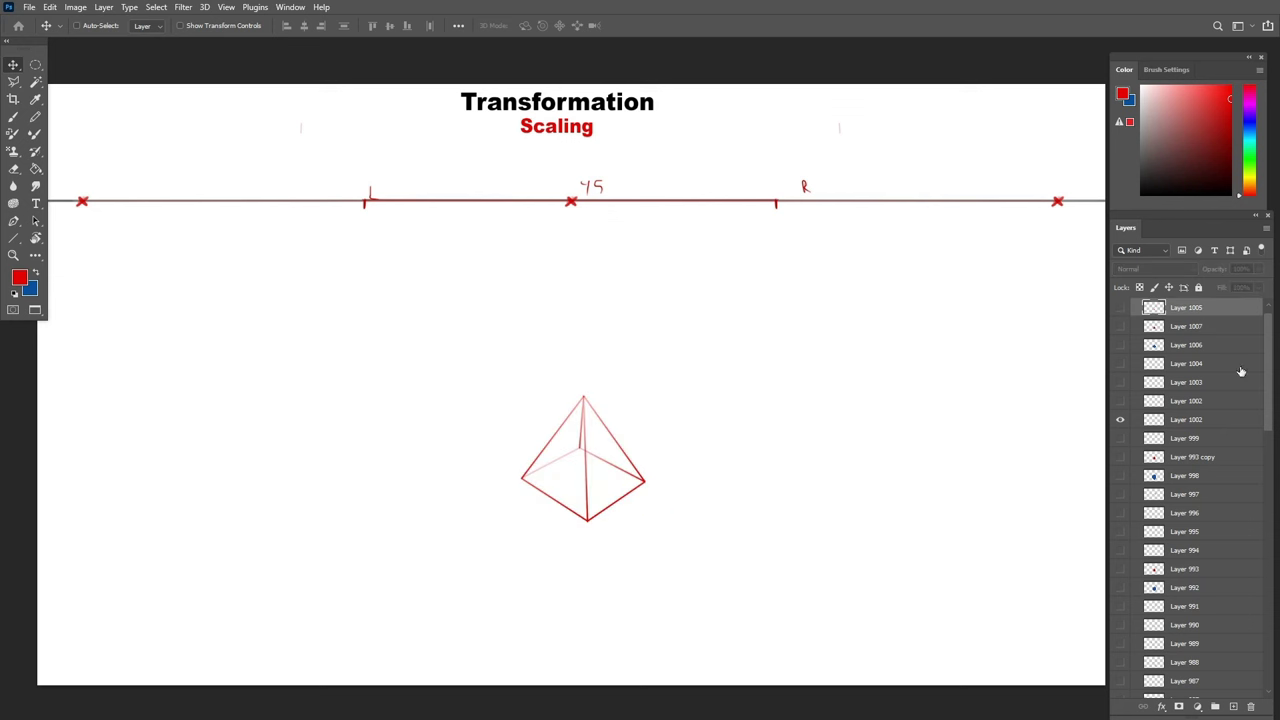
left_click(1233, 706)
key("b")
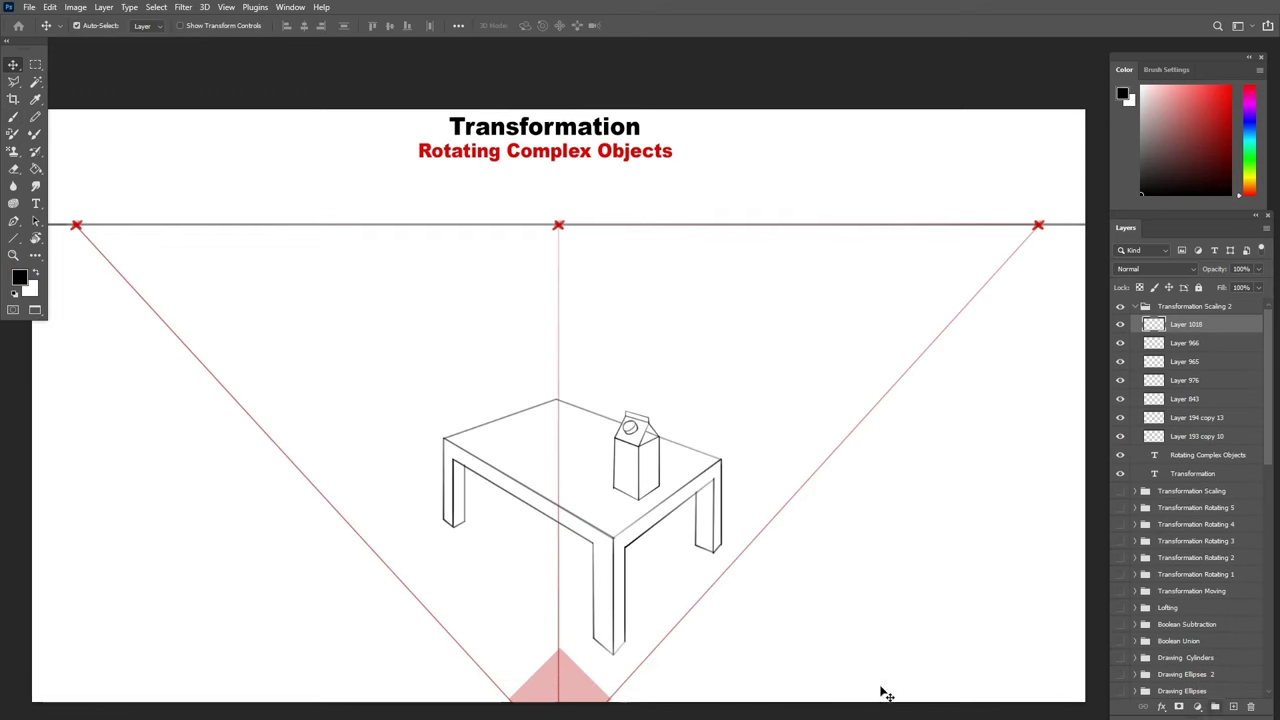
Draw guide lines from both vanishing points and verticals through the corners of the milk carton on the table.
key("z")
left_click(749, 437)
left_click_drag(749, 437, 705, 467)
left_click_drag(705, 467, 677, 477)
left_click(13, 239)
key("f")
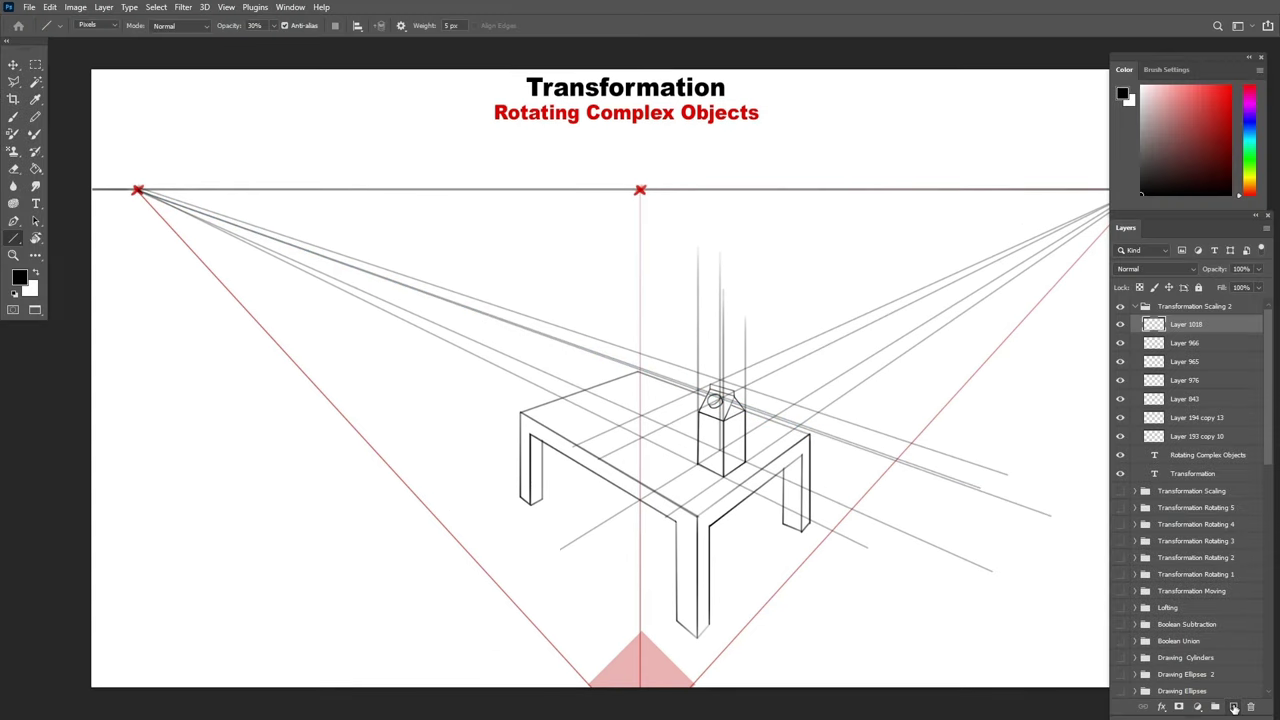
On a new layer, draw the right face and front top edge of a bounding box around the milk carton in red.
left_click(1234, 706)
left_click(1230, 110)
key("z")
left_click_drag(755, 386, 812, 354)
key("b")
left_click(690, 403)
left_click(740, 378, "shift")
left_click(740, 545, "shift")
left_click(692, 573, "shift")
left_click(692, 402, "shift")
left_click(638, 384, "shift")
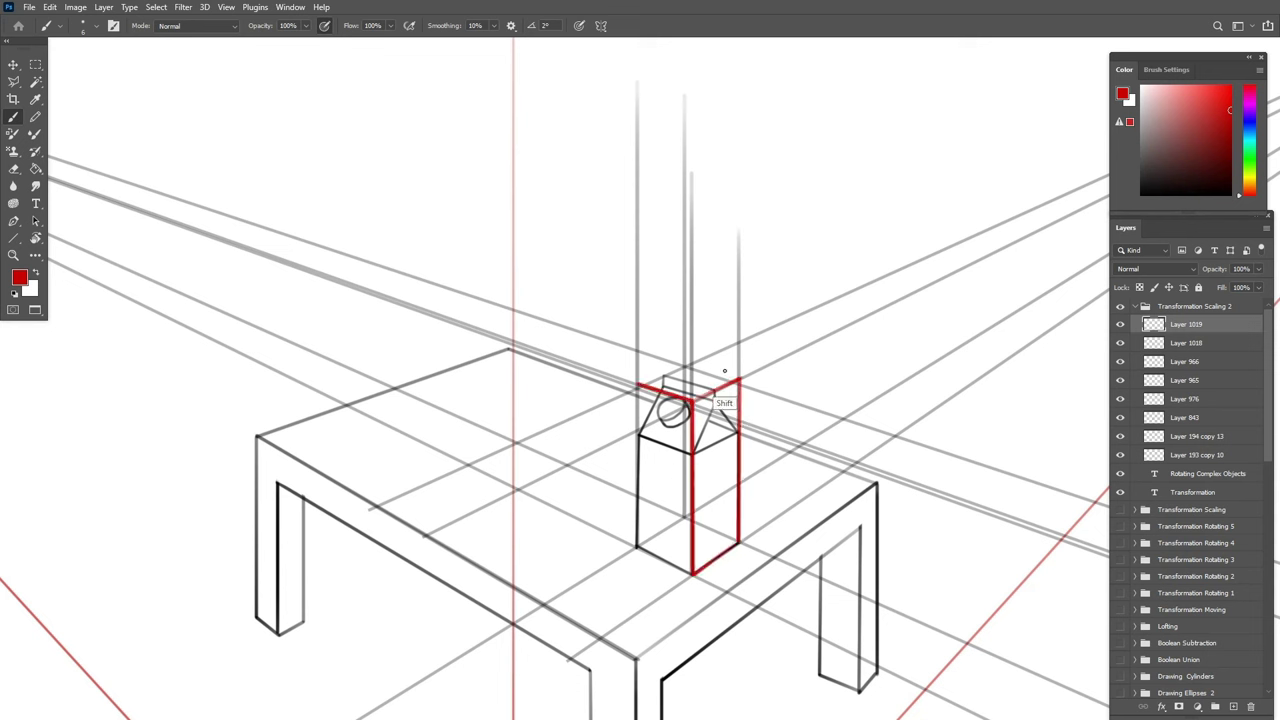
Complete the red bounding box's top face and its left face around the carton.
left_click(740, 378)
left_click(684, 361, "shift")
key("ctrl+z")
left_click(740, 378)
left_click(685, 358, "shift")
left_click(638, 384, "shift")
left_click(638, 546, "shift")
left_click(692, 574, "shift")
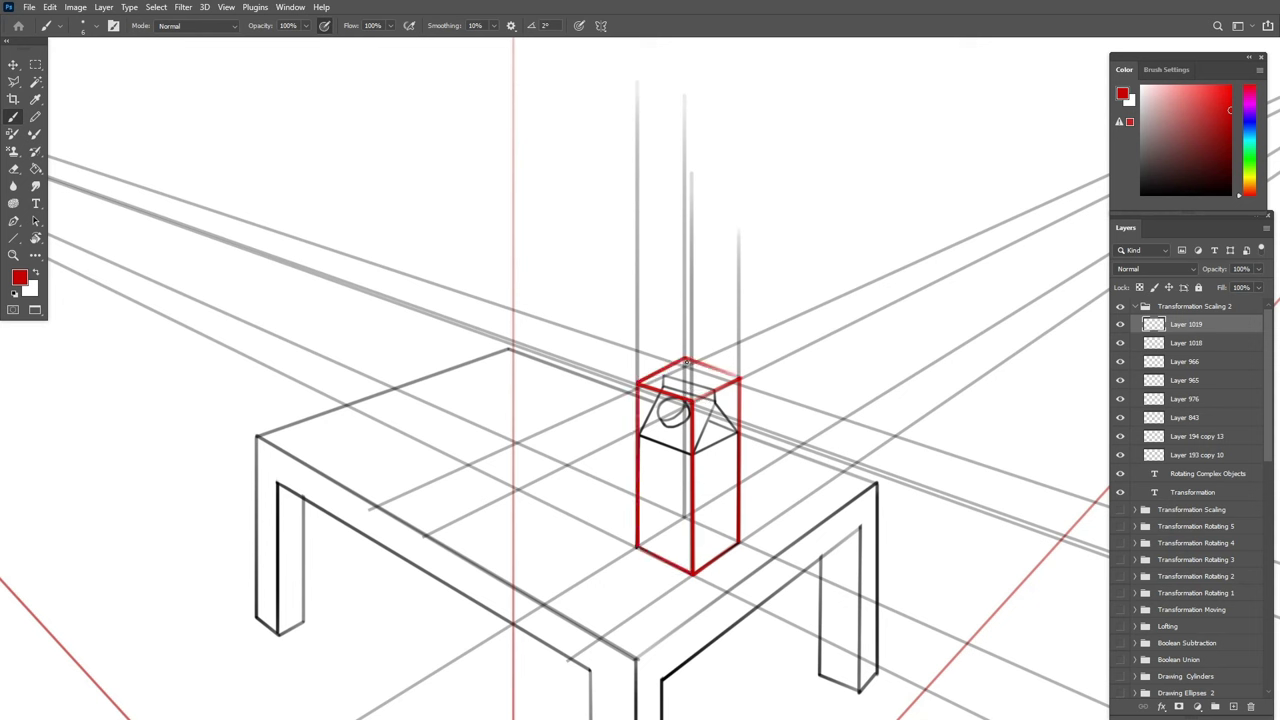
Draw the bounding box's hidden rear vertical and its two rear base edges in red.
left_click(686, 359)
left_click(685, 517, "shift")
left_click(637, 547, "shift")
left_click(685, 517)
left_click(738, 543, "shift")
key("z")
left_click_drag(729, 506, 708, 523)
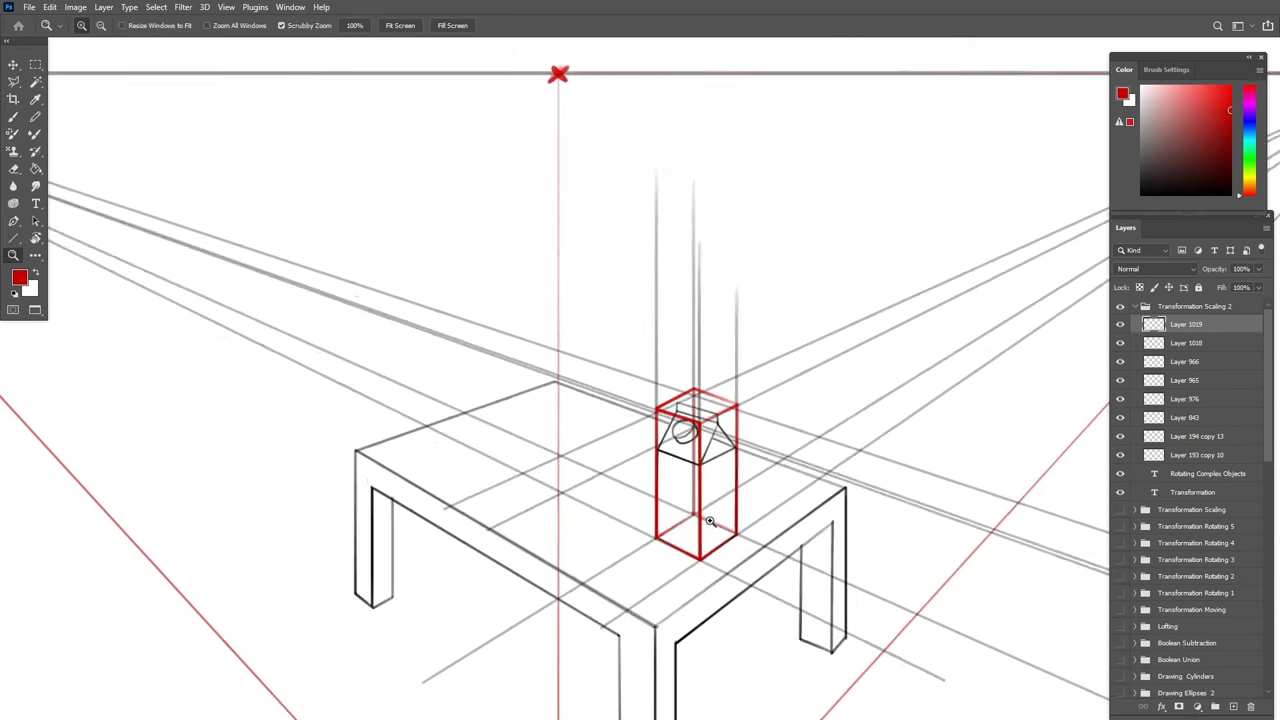
Hide the guide-line layer, add a new layer above the red bounding box, and set the brush colour to blue.
left_click(707, 523, "alt")
left_click(1119, 344)
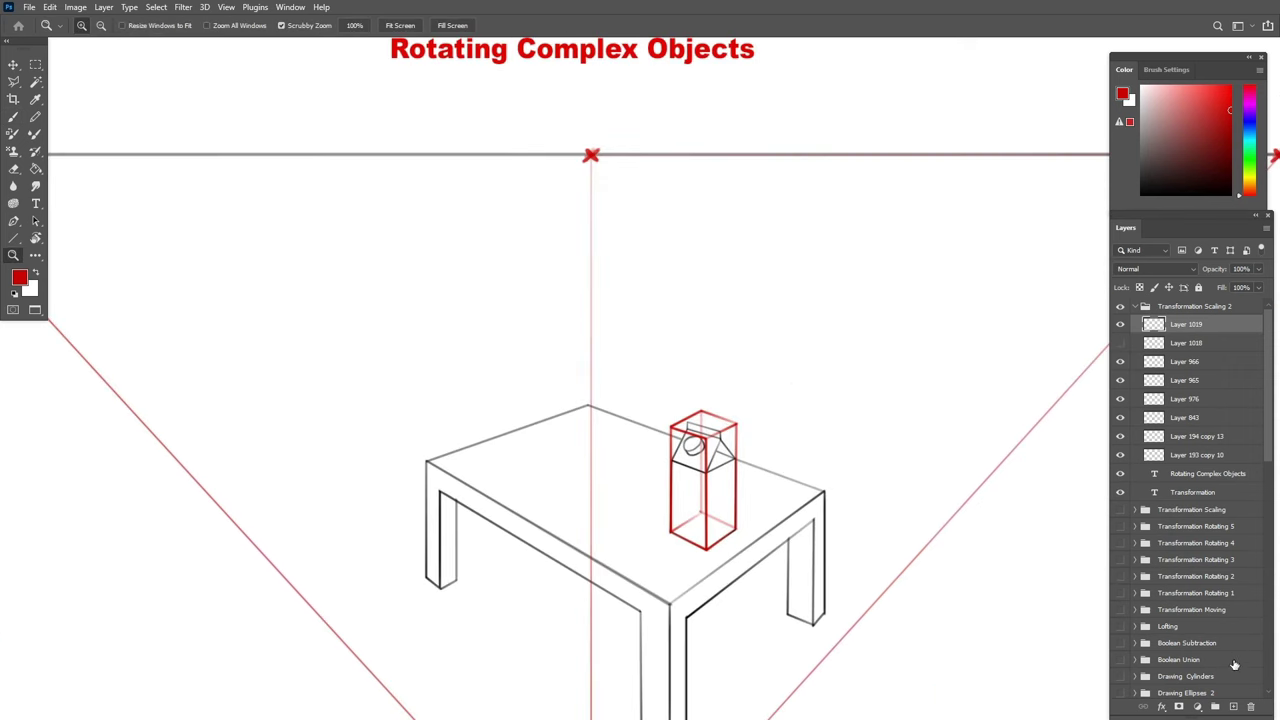
left_click(1235, 707)
left_click_drag(917, 619, 865, 594)
key("x")
left_click(1249, 122)
left_click(1225, 128)
left_click(698, 492)
key("b")
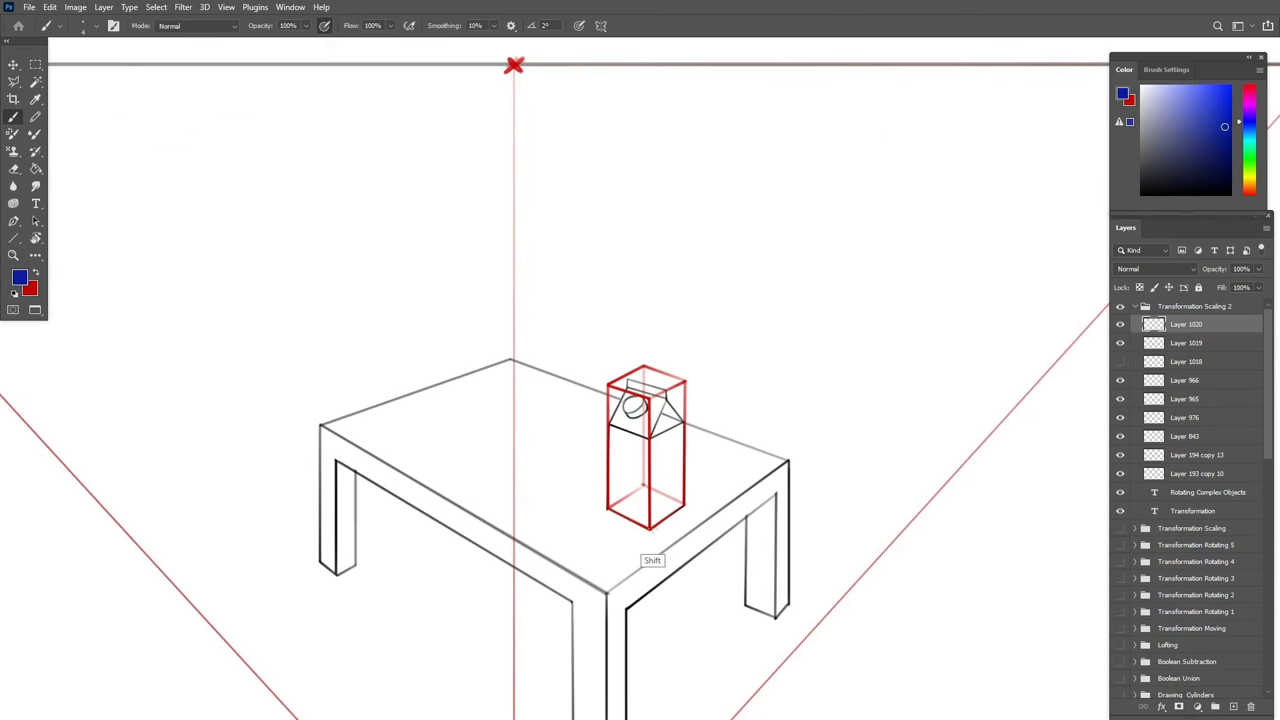
Draw both diagonals across the red box's base in blue and extend them well beyond the base corners.
left_click(650, 528, "shift")
left_click(608, 508)
left_click(684, 505, "shift")
key("u")
left_click_drag(660, 600, 626, 370)
left_click_drag(521, 511, 951, 494)
key("z")
left_click_drag(780, 580, 602, 603)
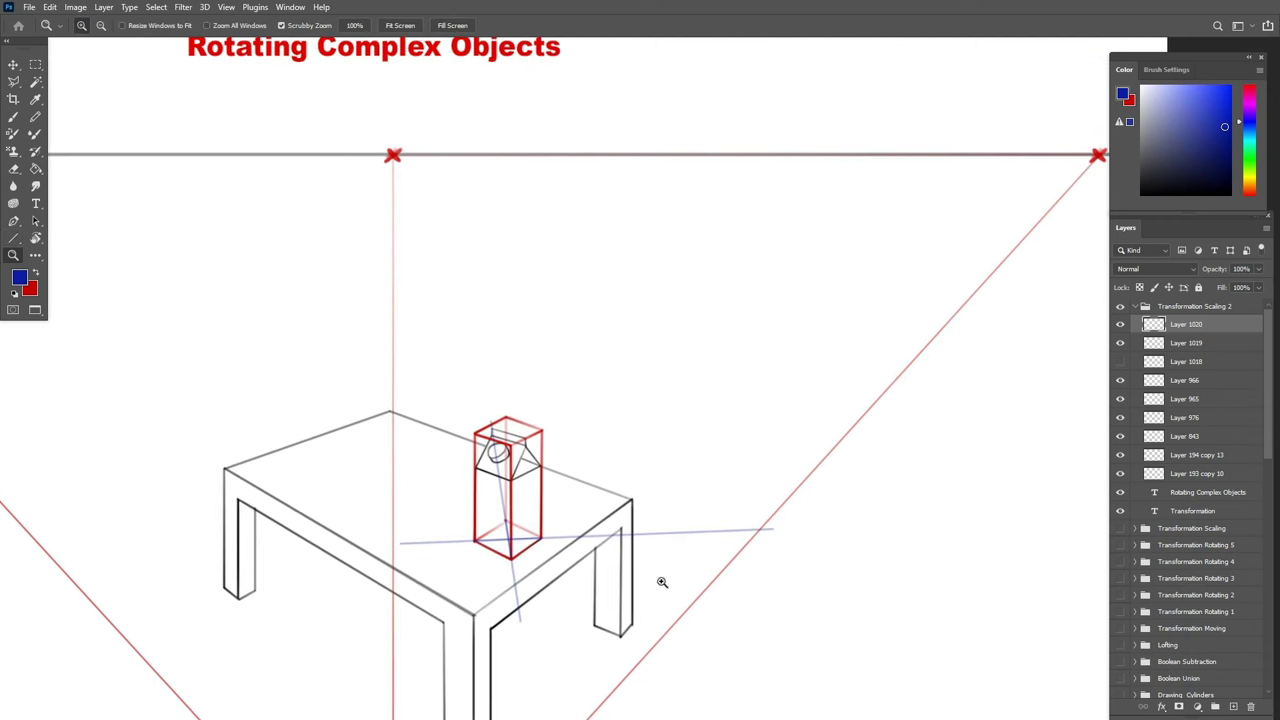
On a new layer, draw blue guide lines from both vanishing points to form an enlarged base with corners on the diagonals.
left_click(1236, 708)
left_click(846, 520, "alt")
key("u")
left_click_drag(1022, 268, 565, 604)
mouse_move(65, 270)
left_mouse_down()
mouse_move(766, 601)
mouse_move(774, 635)
mouse_move(735, 381)
mouse_move(870, 422)
left_mouse_up()
mouse_move(1022, 268)
left_mouse_down()
mouse_move(450, 560)
mouse_move(497, 573)
left_mouse_up()
mouse_move(65, 268)
left_mouse_down()
mouse_move(890, 594)
mouse_move(888, 618)
left_mouse_up()
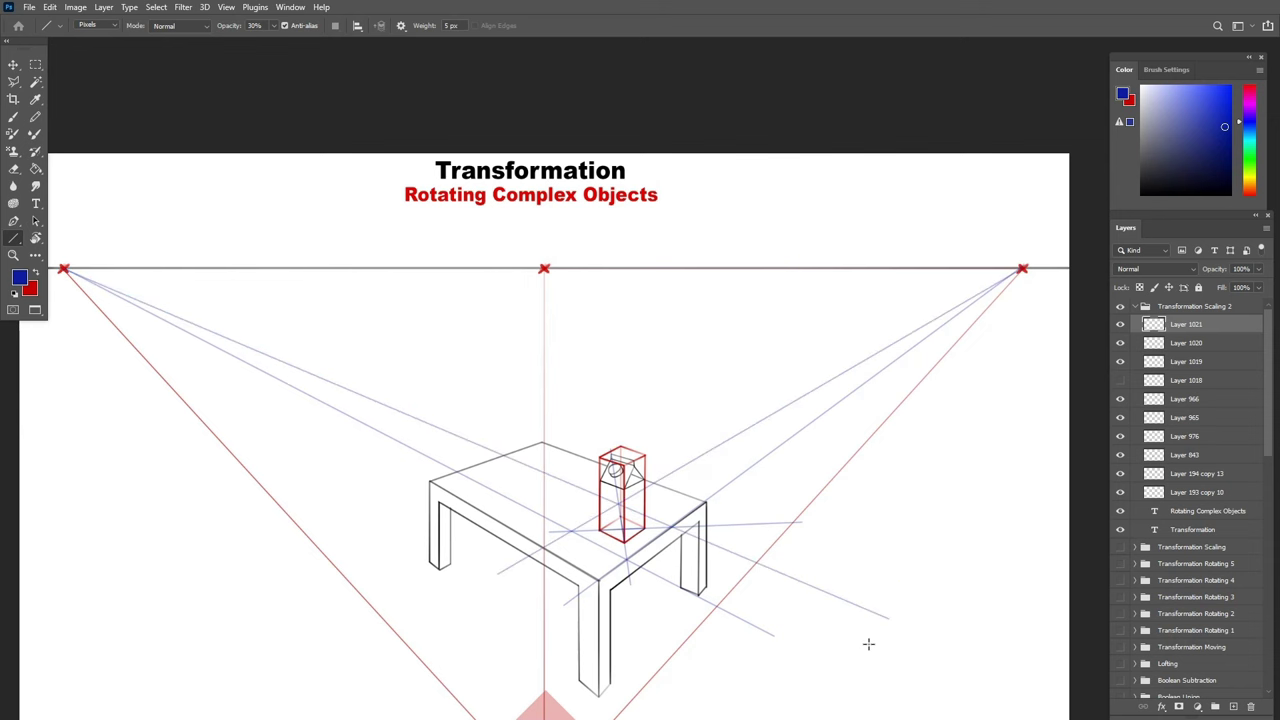
mouse_move(64, 268)
left_mouse_down()
mouse_move(975, 537)
mouse_move(986, 521)
left_mouse_up()
Draw blue vertical guide lines upward from the four corners of the enlarged base.
key("b")
left_click_drag(570, 531, 571, 306)
left_click_drag(627, 564, 627, 316)
left_click_drag(671, 527, 671, 244)
left_click_drag(617, 510, 617, 264)
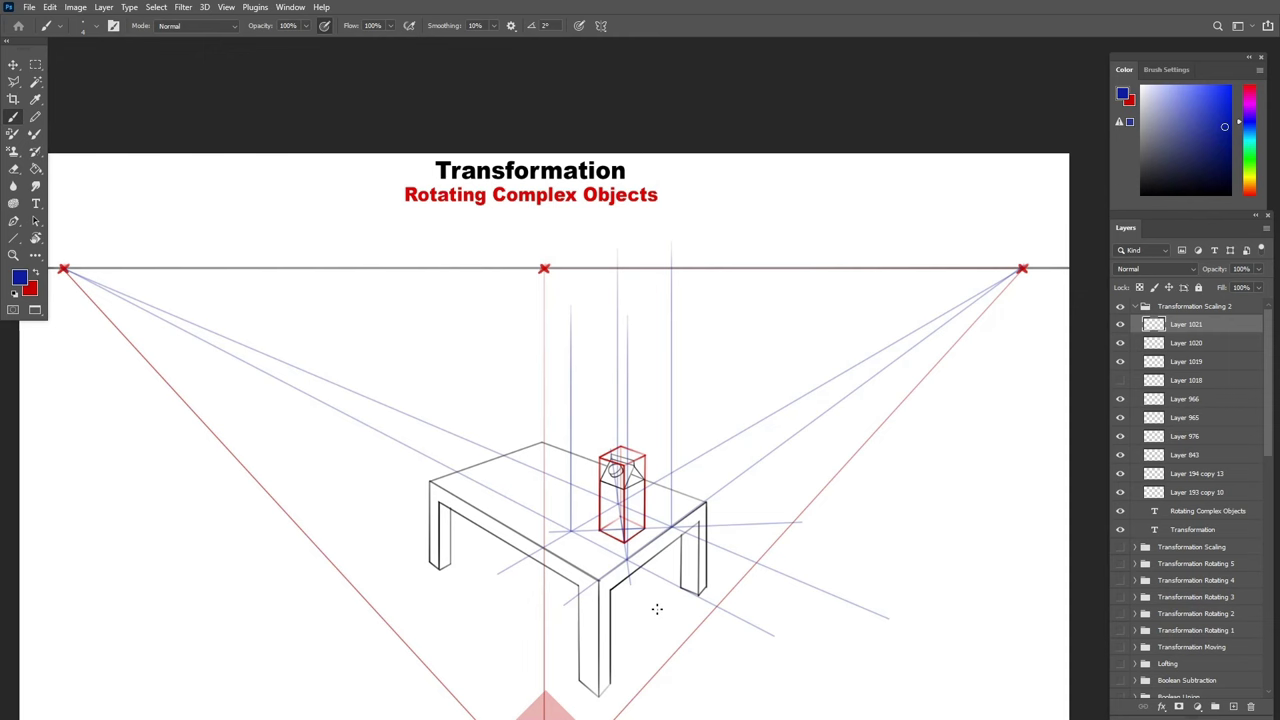
left_click_drag(679, 537, 706, 538)
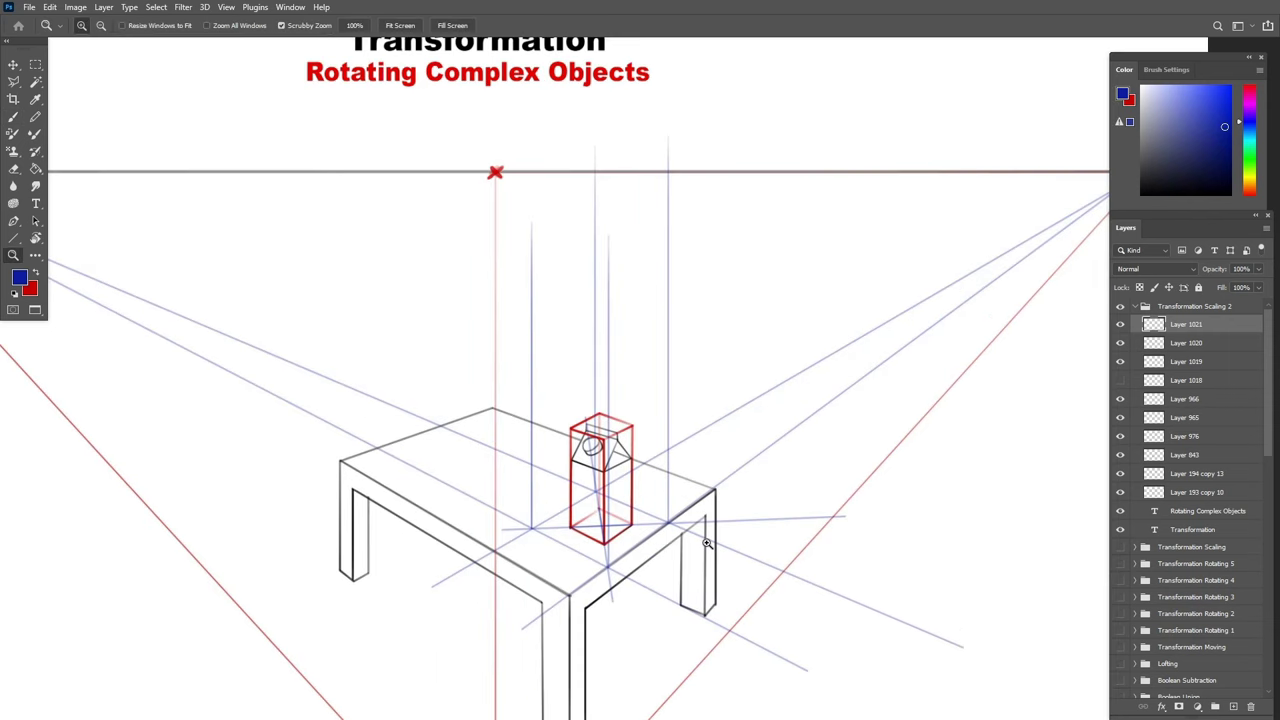
Using the Transformation Scaling group as temporary reference, mark the left and right measuring points on the horizon in red.
left_click(1233, 706)
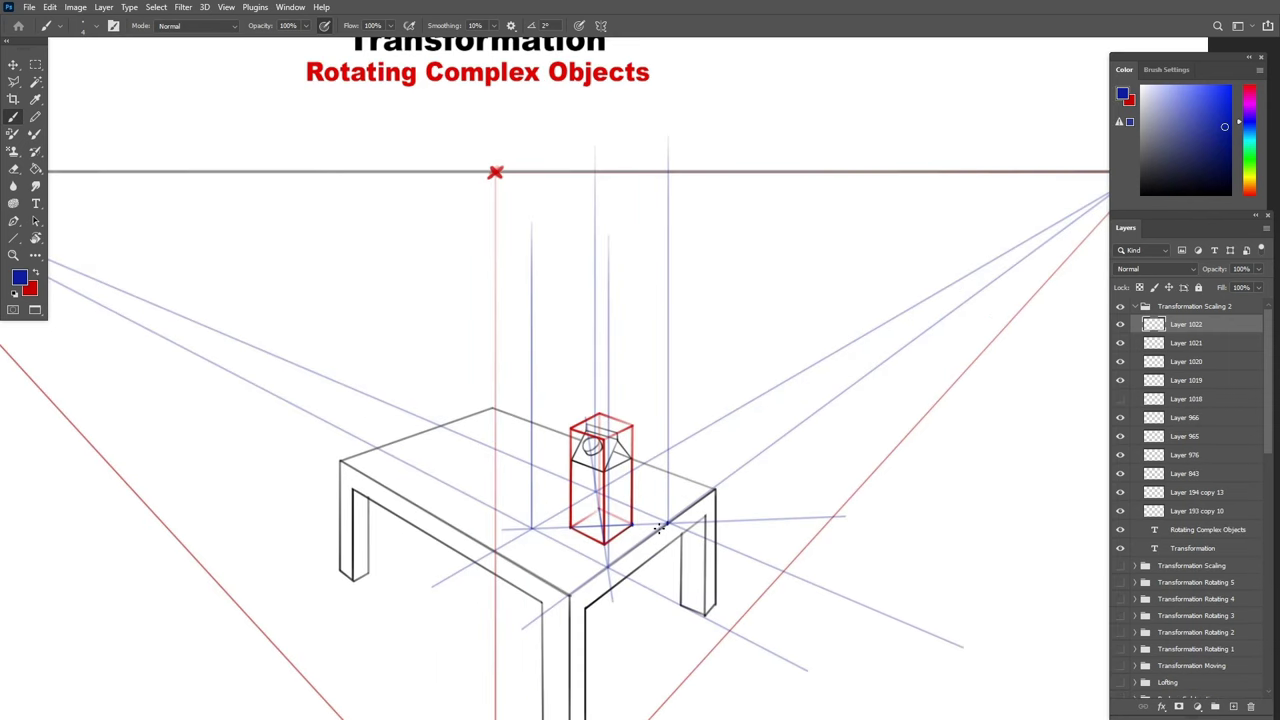
mouse_move(697, 514)
left_mouse_down()
mouse_move(674, 530)
mouse_move(674, 513)
left_mouse_up()
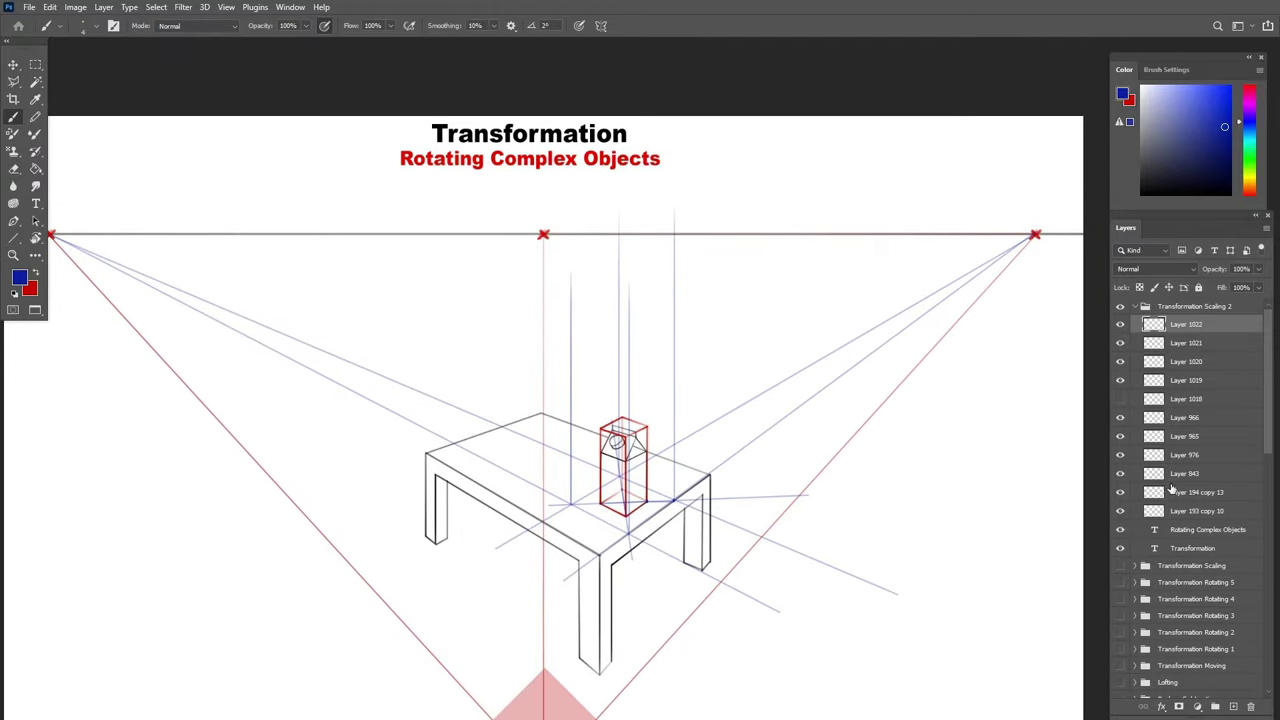
left_click(1120, 566)
left_click(1233, 706)
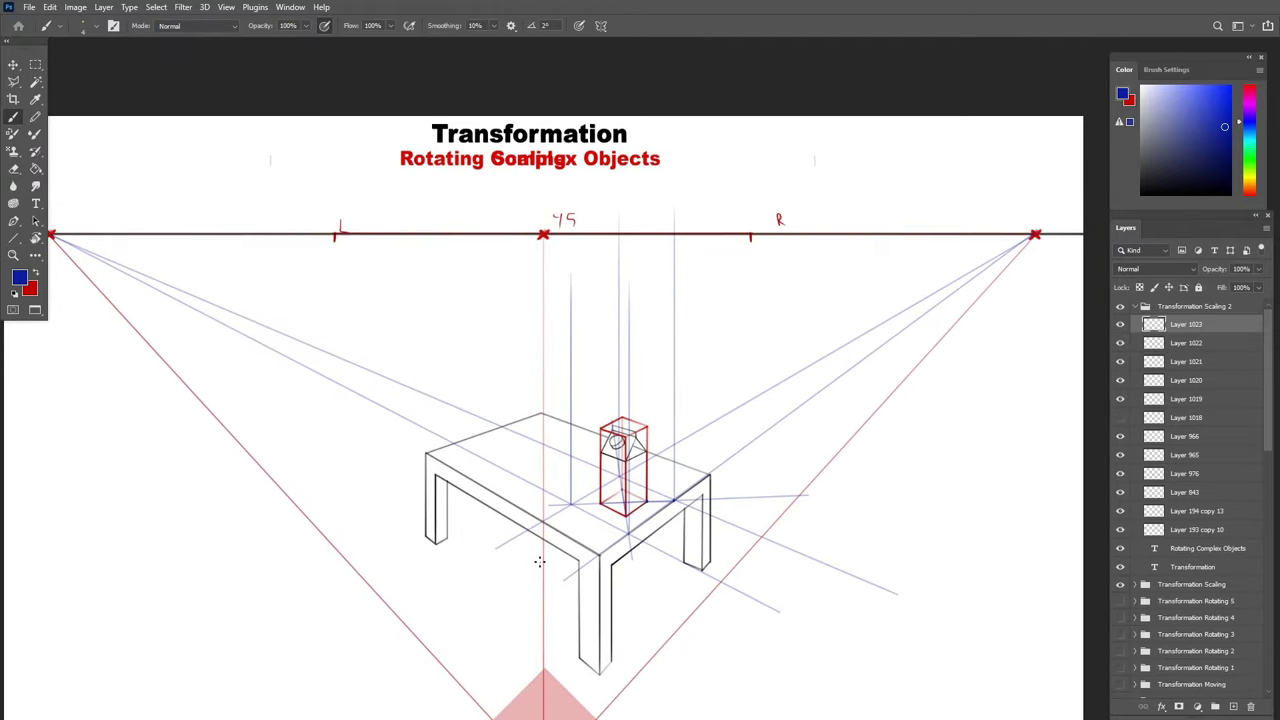
key("x")
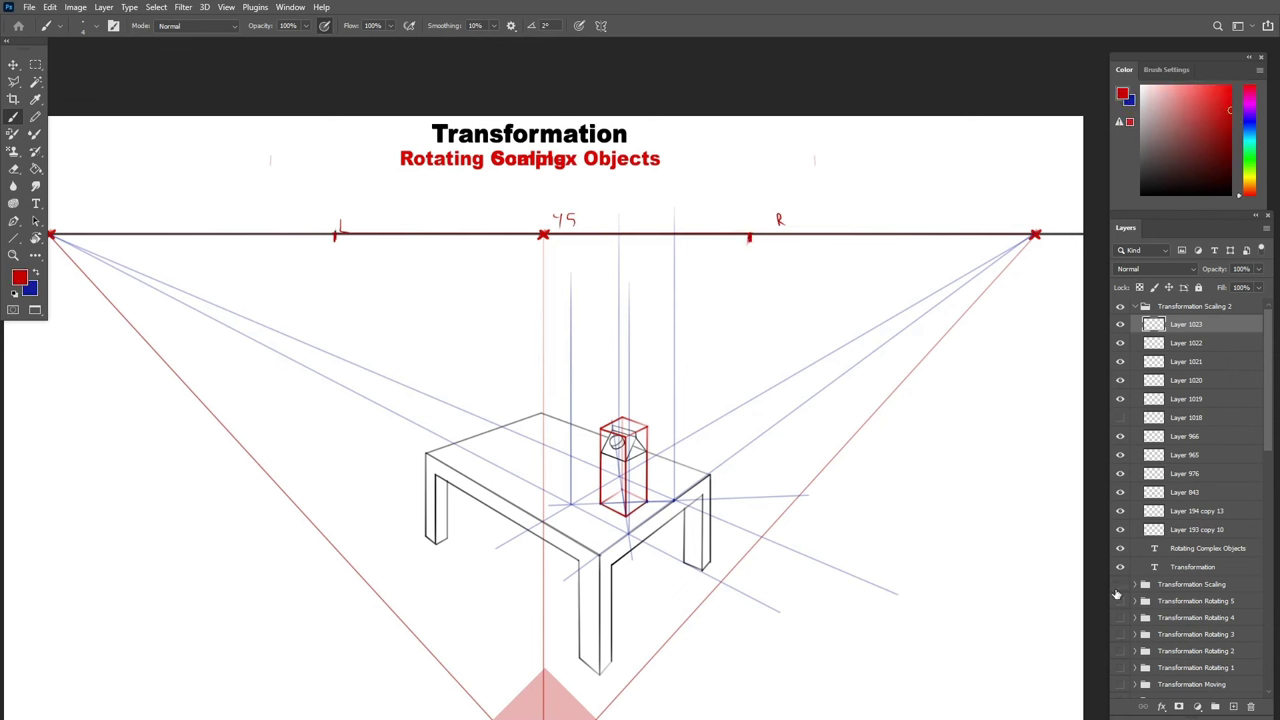
left_click(1121, 584)
left_click(1233, 706)
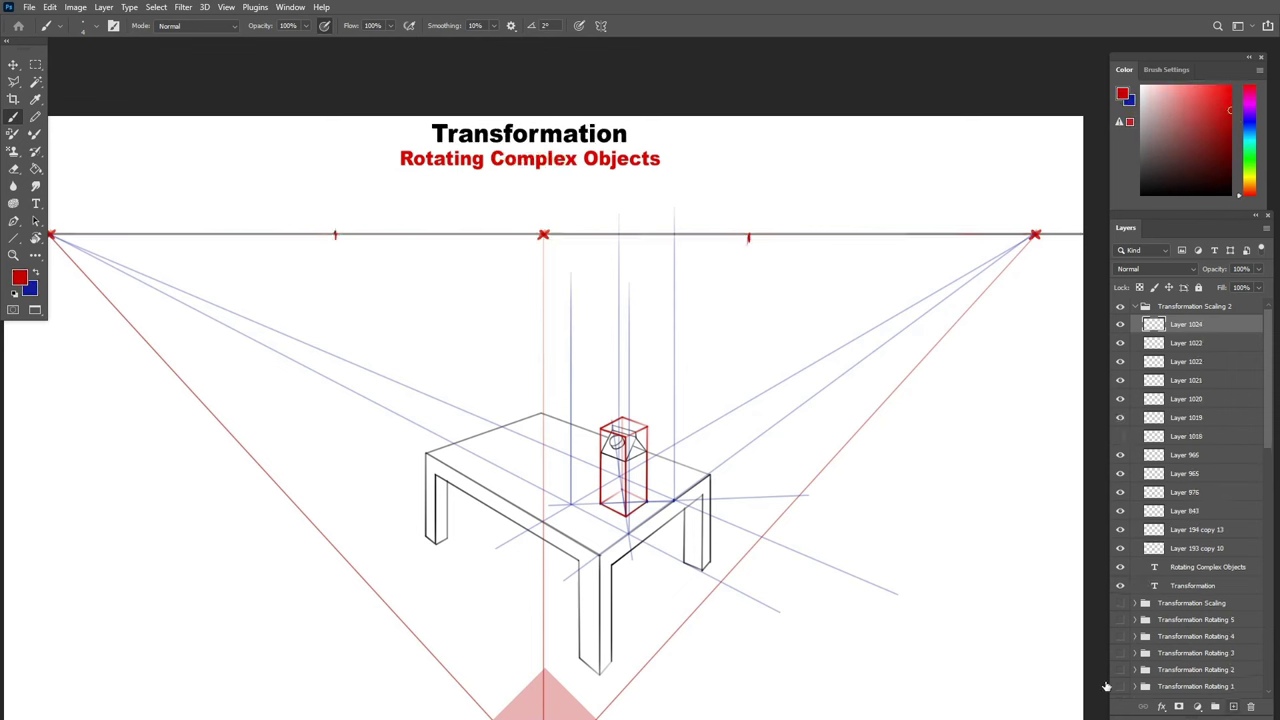
Draw a red line from the left measuring point through the enlarged base's right corner, and mark the box height on a separate layer.
left_click(13, 241)
mouse_move(336, 234)
left_mouse_down()
mouse_move(905, 542)
mouse_move(840, 628)
left_mouse_up()
left_click(1233, 706)
key("b")
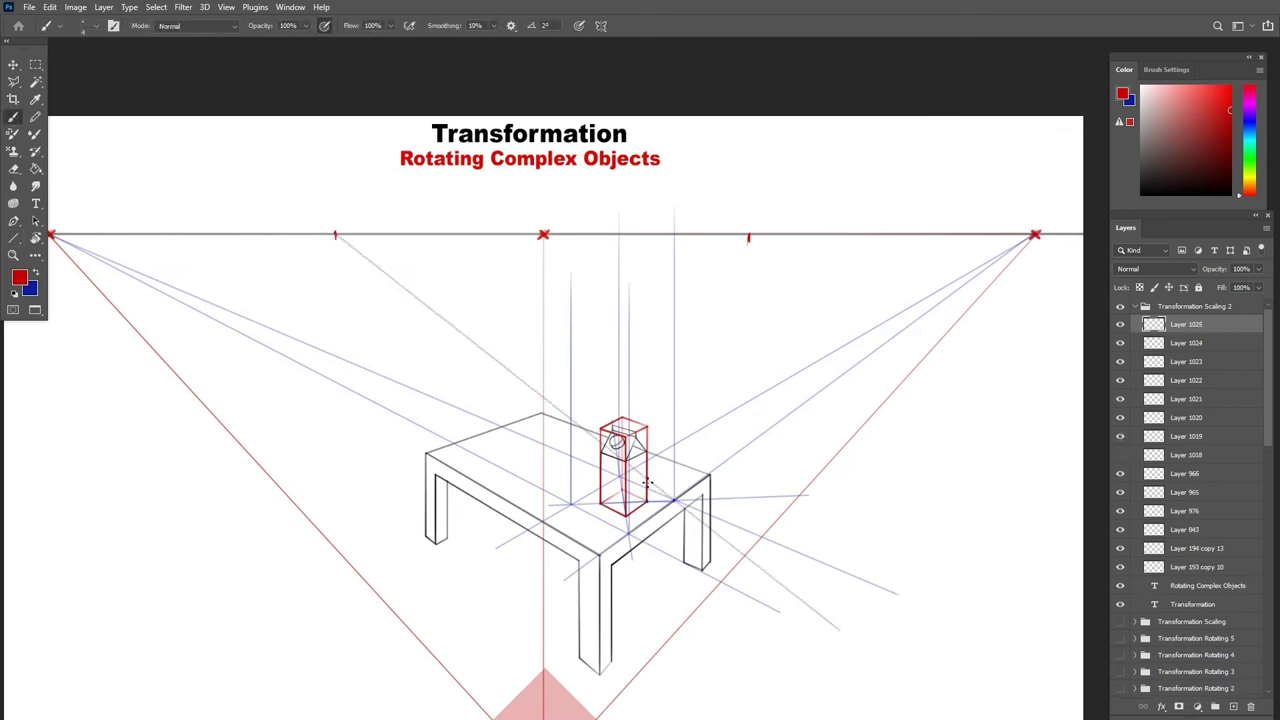
left_click(647, 501)
key("v")
left_click_drag(730, 580, 770, 489)
Draw a red line from the left vanishing point through the box's top right corner, and align the height marks on the enlarged base's right vertical.
left_click(1237, 708)
left_click(13, 240)
mouse_move(51, 234)
left_mouse_down()
mouse_move(228, 271)
mouse_move(914, 509)
left_mouse_up()
left_click(1212, 345)
key("v")
left_click_drag(957, 466, 945, 489)
key("u")
On a new layer, draw the enlarged box's right face in blue using a guide from the right vanishing point through the upper height mark.
key("x")
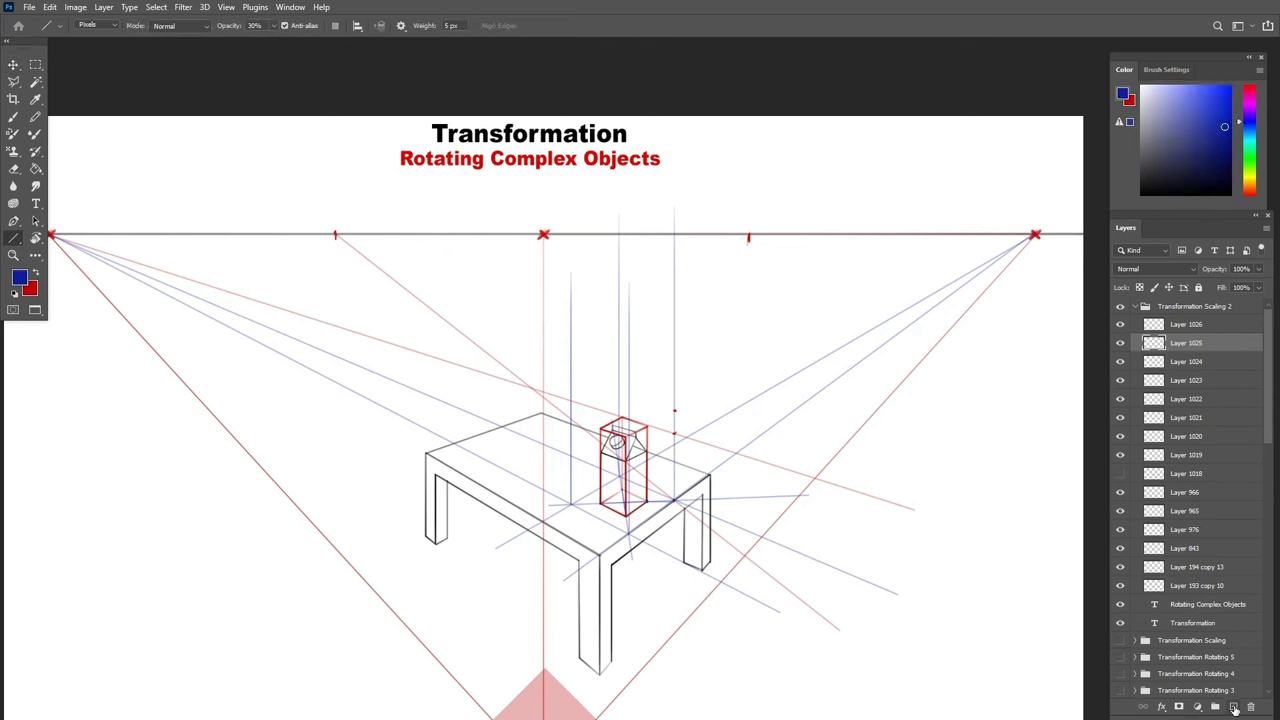
left_click(1233, 706)
left_click_drag(1035, 234, 510, 490)
key("b")
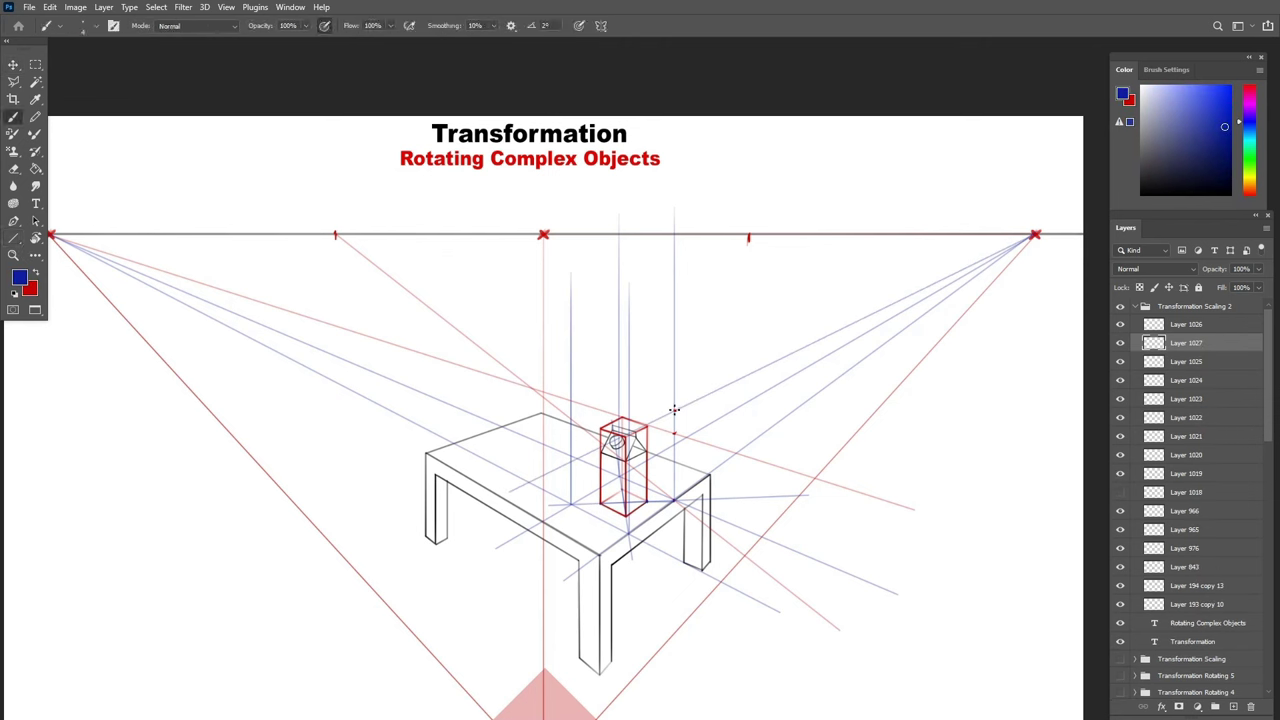
left_click(674, 500, "shift")
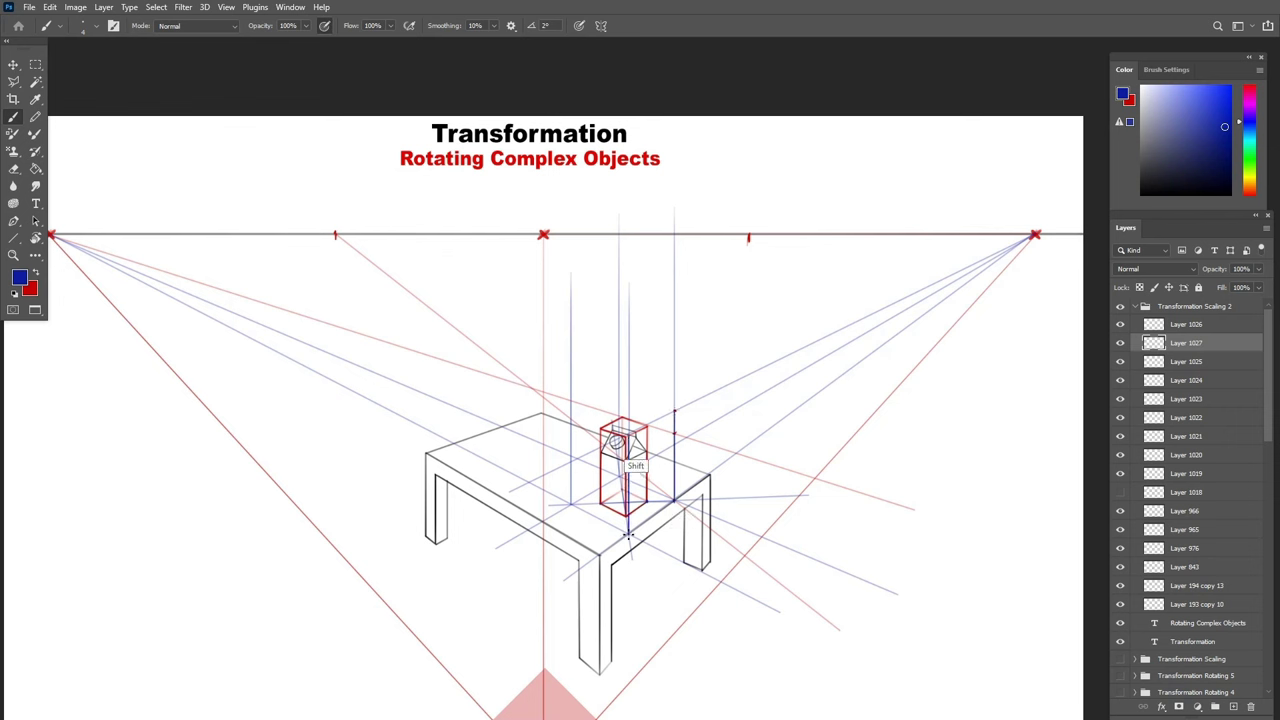
left_click(674, 410, "shift")
left_click(628, 434)
left_click(674, 411, "shift")
Run a blue guide between the left vanishing point and the front top corner, and draw the enlarged box's left vertical and front-left base edge.
left_click_drag(499, 478, 517, 476)
left_click(638, 436, "shift")
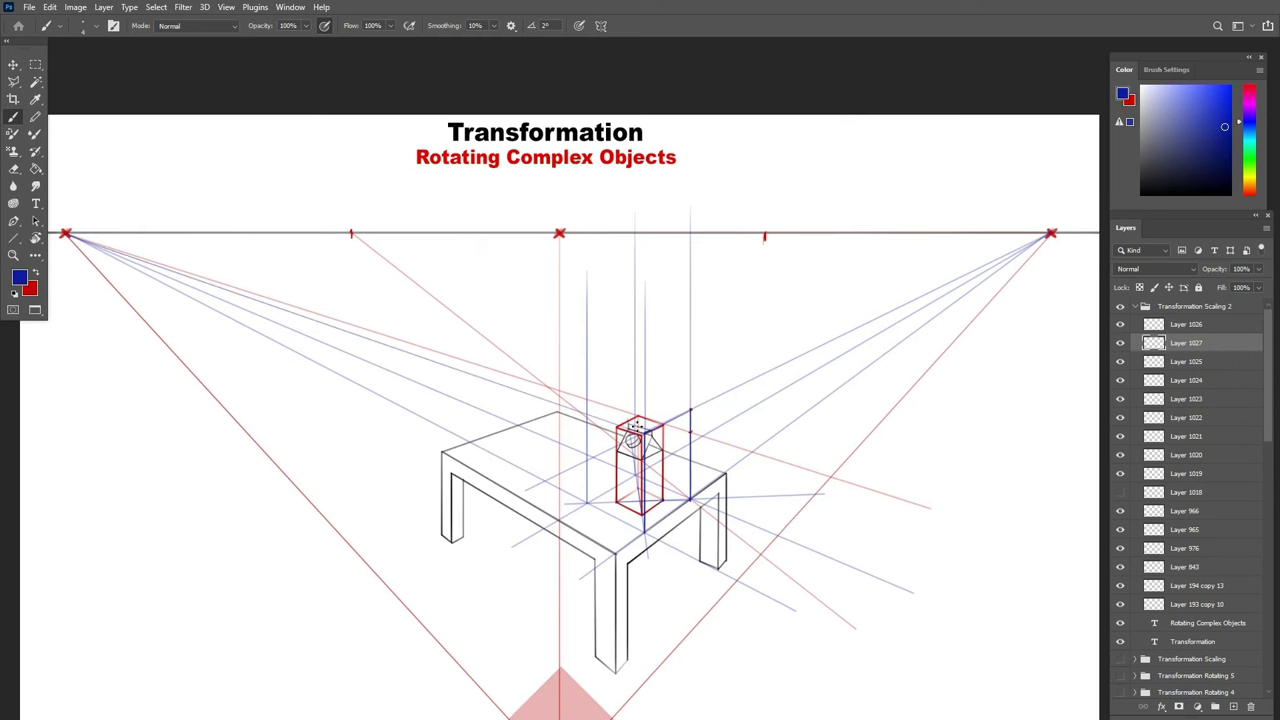
left_click(586, 414)
left_click(587, 503, "shift")
left_click(644, 532, "shift")
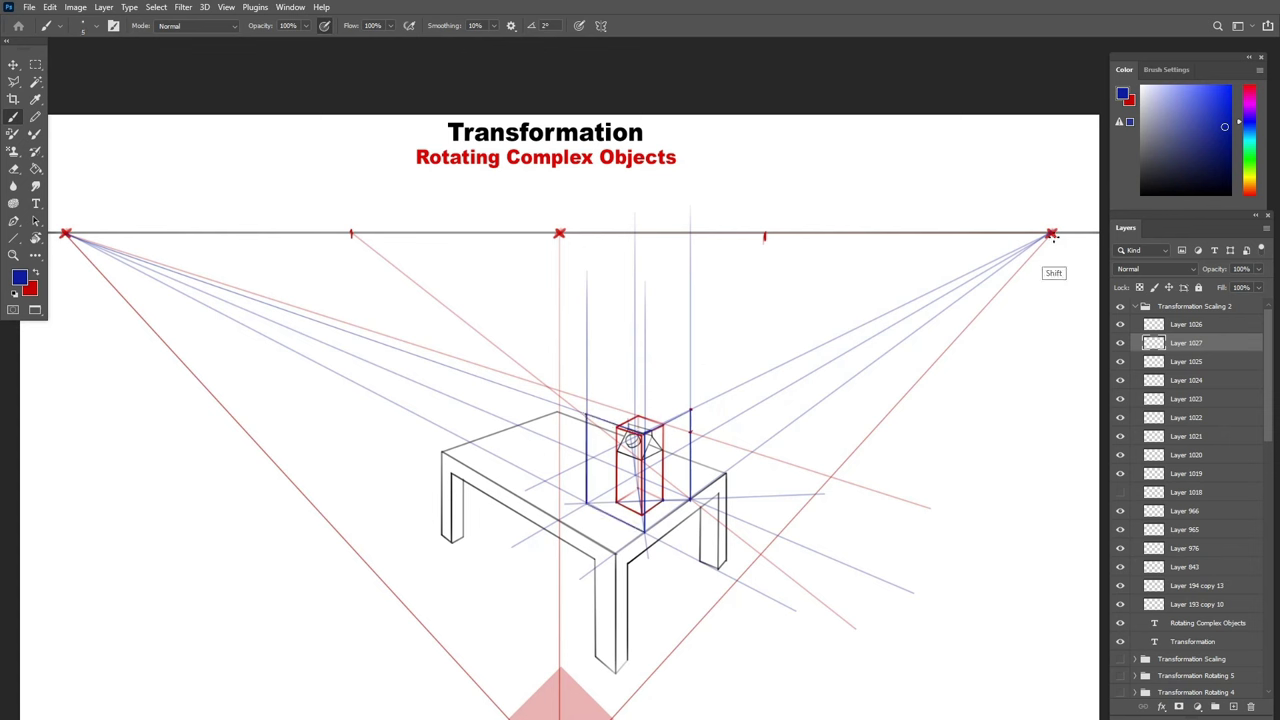
Run blue guides to both vanishing points for the rear top corner and outline the enlarged box's top face.
left_click(1051, 233, "shift")
left_click(65, 233, "shift")
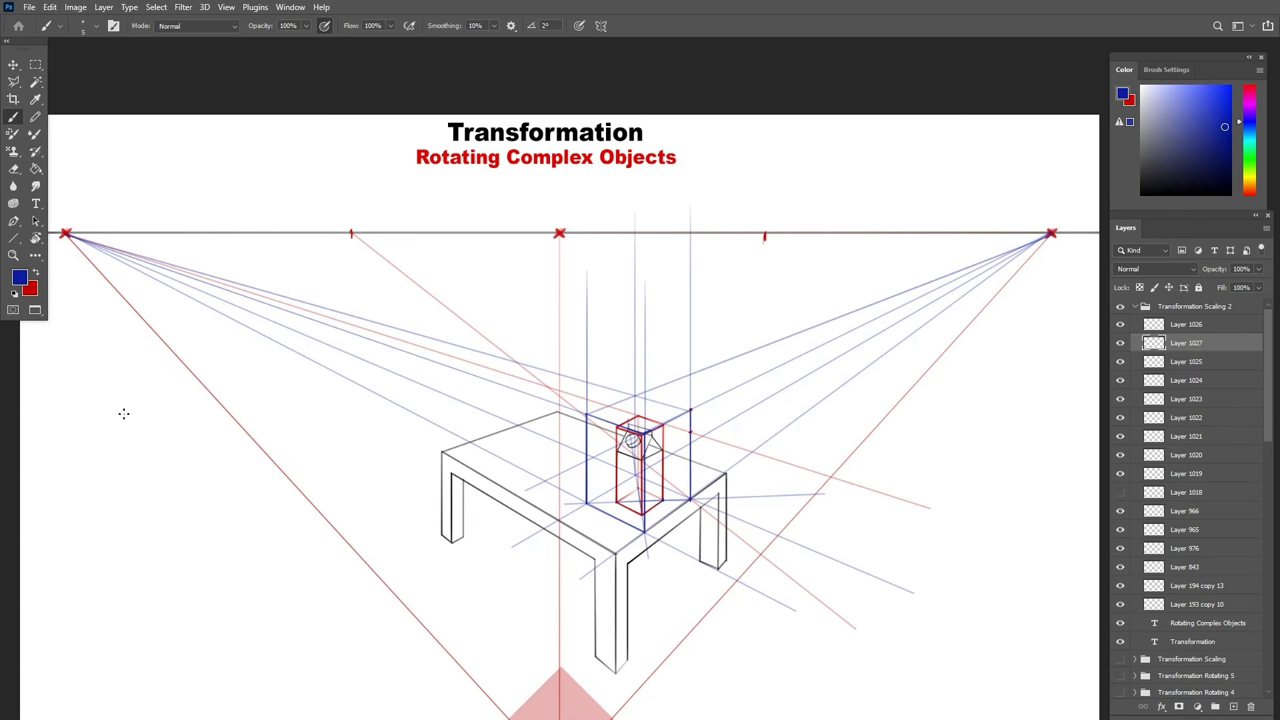
left_click(586, 415)
left_click(634, 396, "shift")
left_click(690, 409, "shift")
key("e")
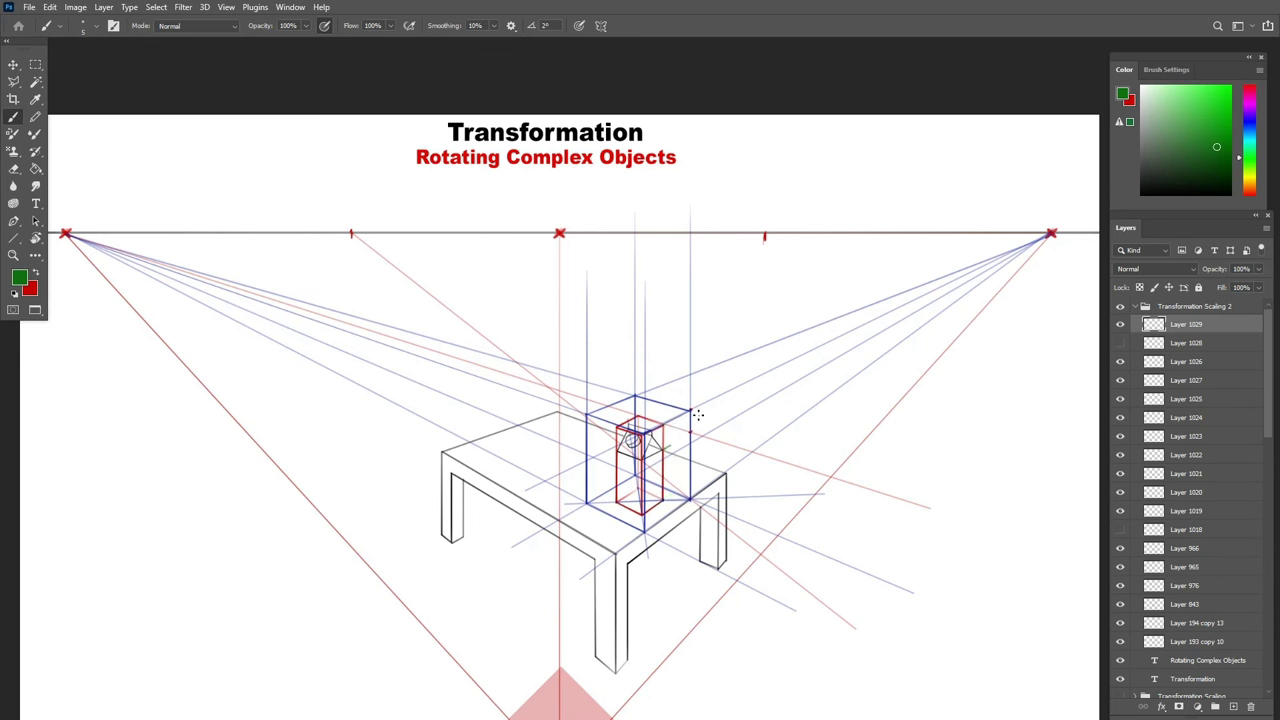
Draw a green horizontal measuring line from the right base corner, crossed by a line from the left measuring point through the box's top right corner.
left_click_drag(690, 499, 944, 499)
key("u")
mouse_move(351, 233)
left_mouse_down()
mouse_move(960, 515)
mouse_move(965, 555)
left_mouse_up()
key("b")
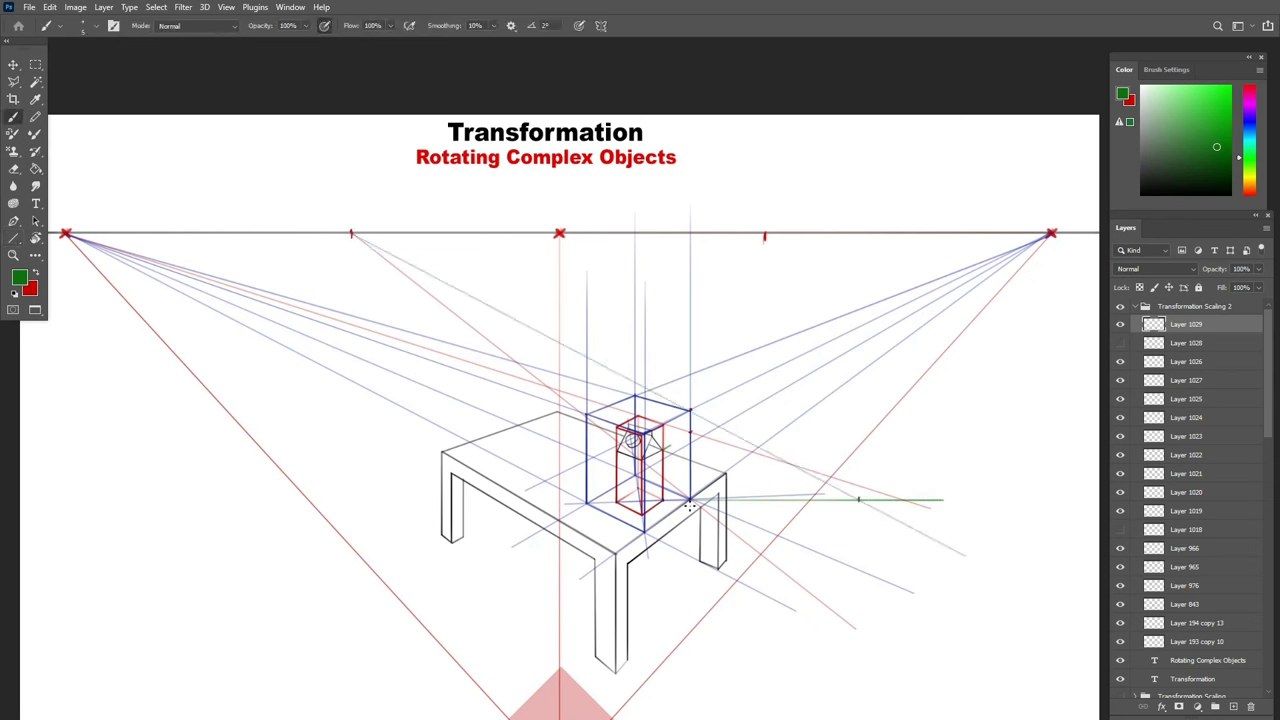
Place evenly spaced green marks along the measuring line on a new layer and scale them to end at the crossing line.
left_click(1234, 707)
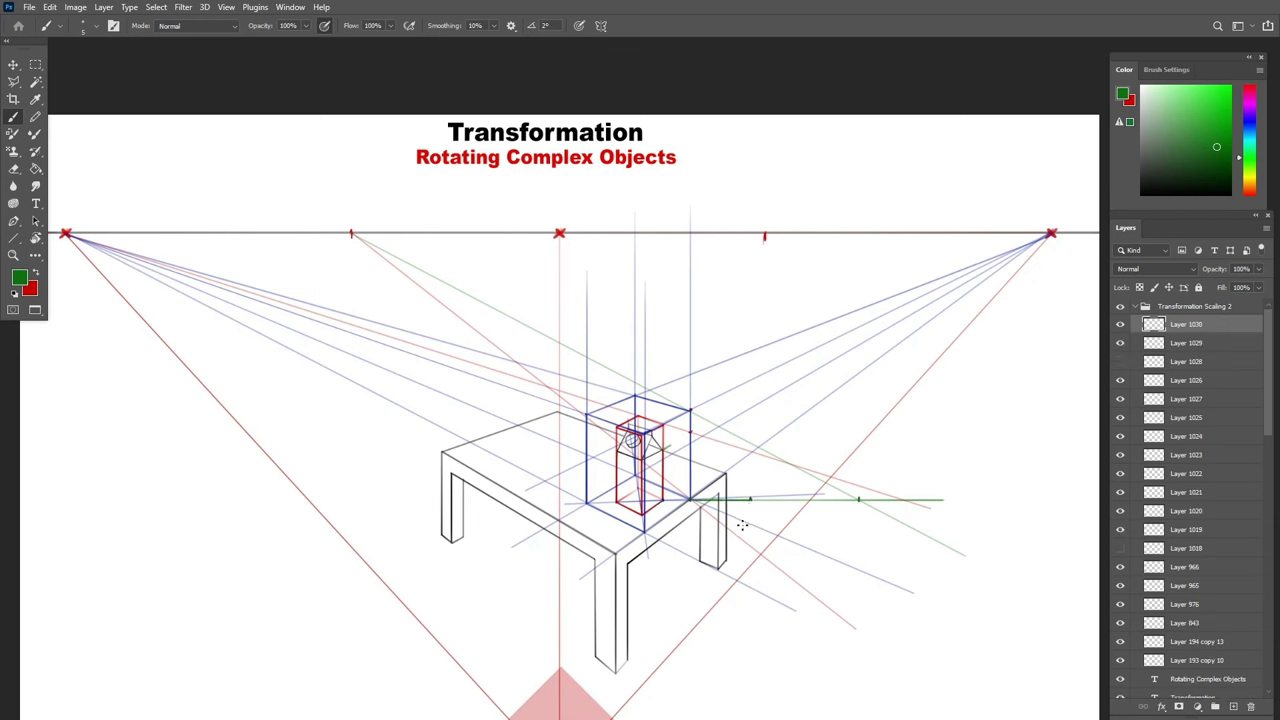
key("v")
left_click_drag(742, 526, 846, 541)
key("ctrl+e")
key("ctrl+e")
key("ctrl+t")
left_click_drag(871, 497, 858, 499)
key("Return")
Draw green lines from the left measuring point to the two inner marks on the measuring line.
key("b")
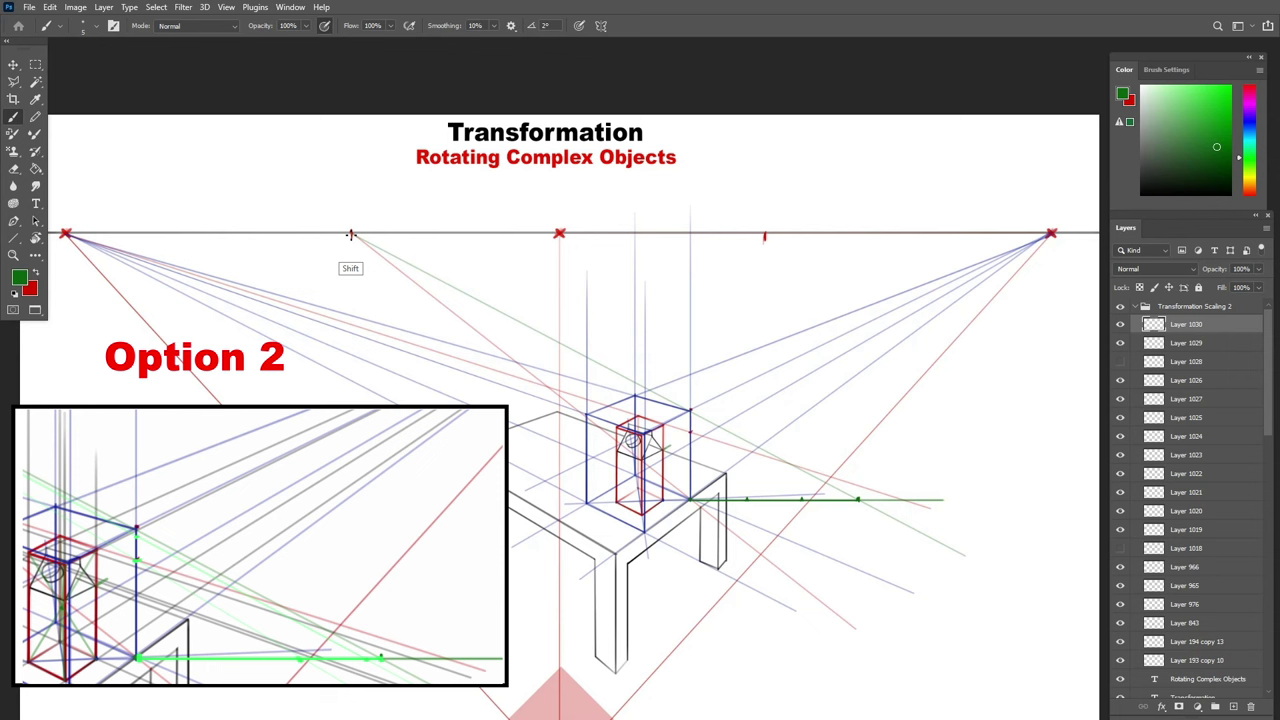
left_click(351, 235, "shift")
left_click(802, 499, "shift")
left_click(351, 235, "shift")
left_click(744, 499, "shift")
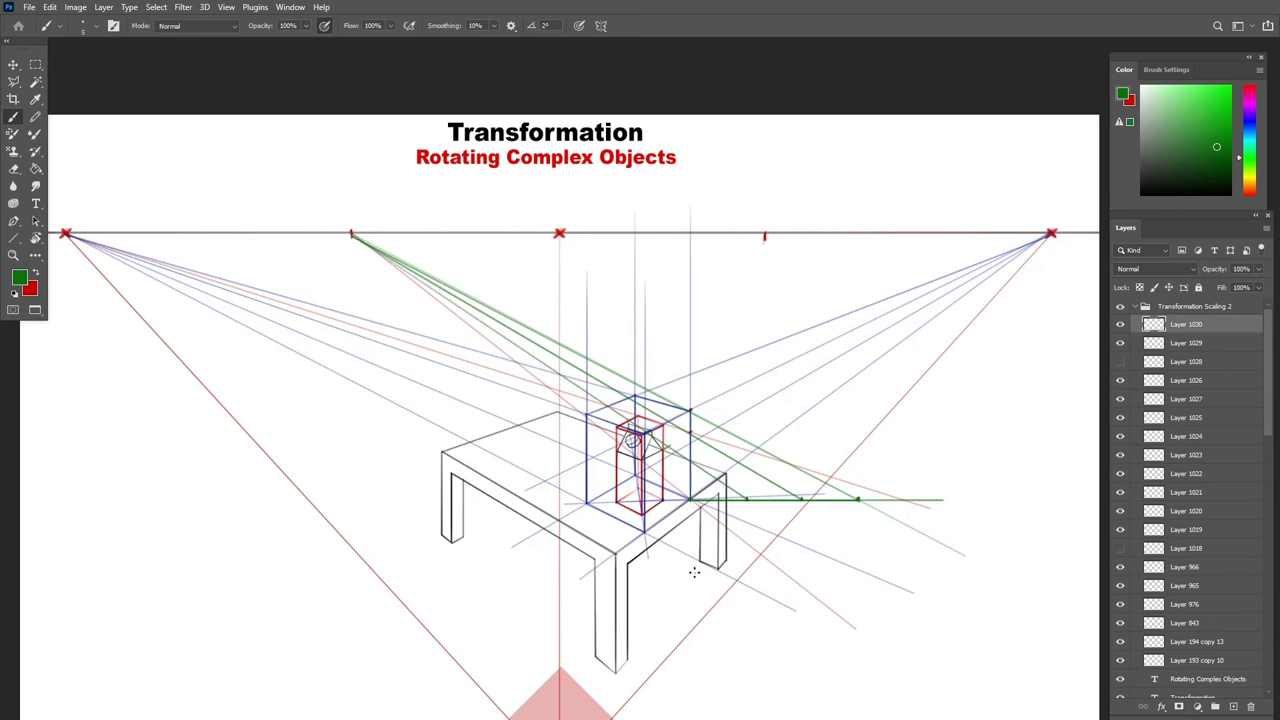
Draw green guides from the right vanishing point and construct the carton's gable profile on the enlarged box's right face.
key("u")
mouse_move(1050, 234)
left_mouse_down()
mouse_move(932, 250)
mouse_move(488, 497)
mouse_move(494, 534)
mouse_move(494, 498)
mouse_move(552, 512)
mouse_move(1052, 235)
mouse_move(558, 548)
mouse_move(503, 527)
left_mouse_up()
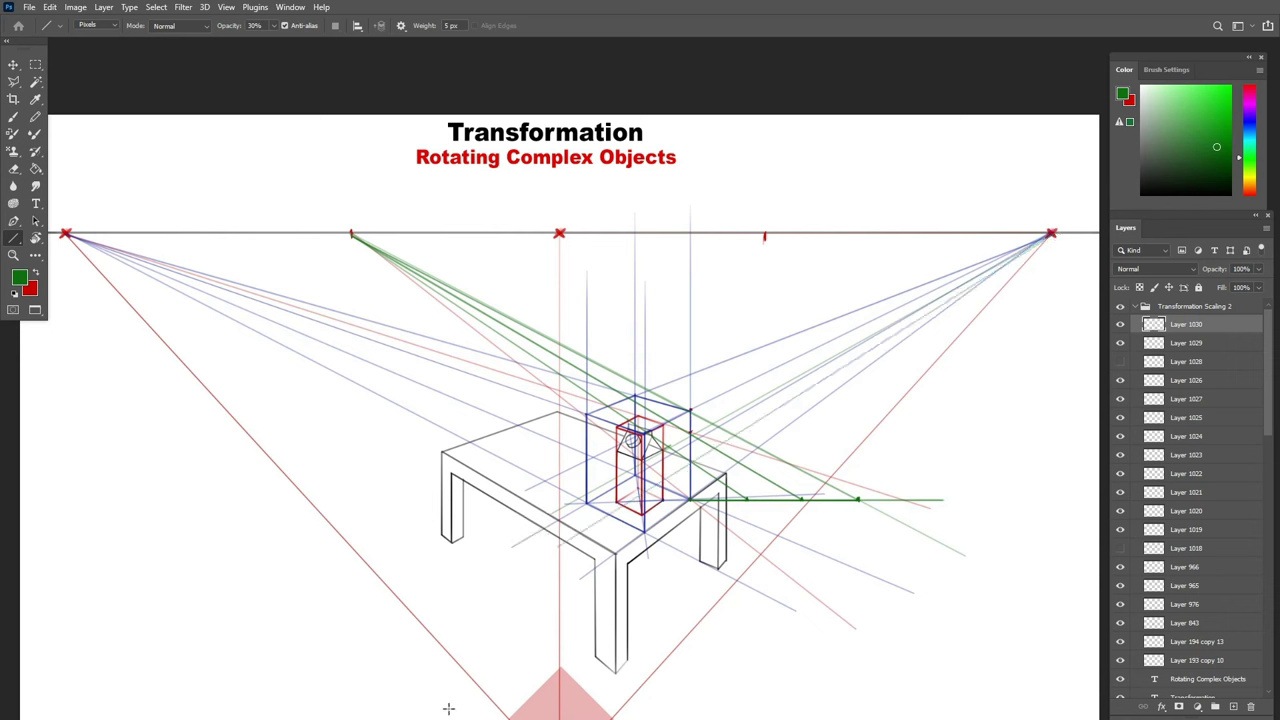
key("b")
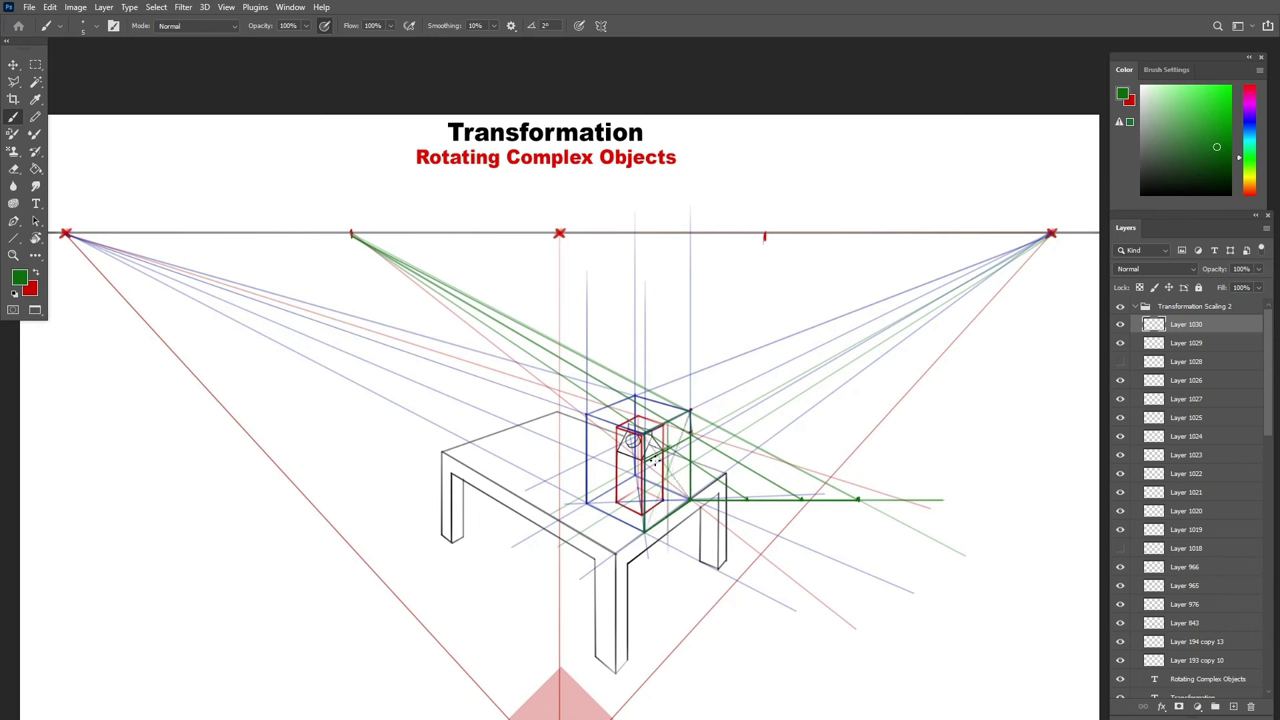
left_click(668, 424, "shift")
left_click(690, 432, "shift")
Project the gable's ridge and shoulder points to the left vanishing point with green lines.
left_click(66, 234, "shift")
left_click(668, 424, "shift")
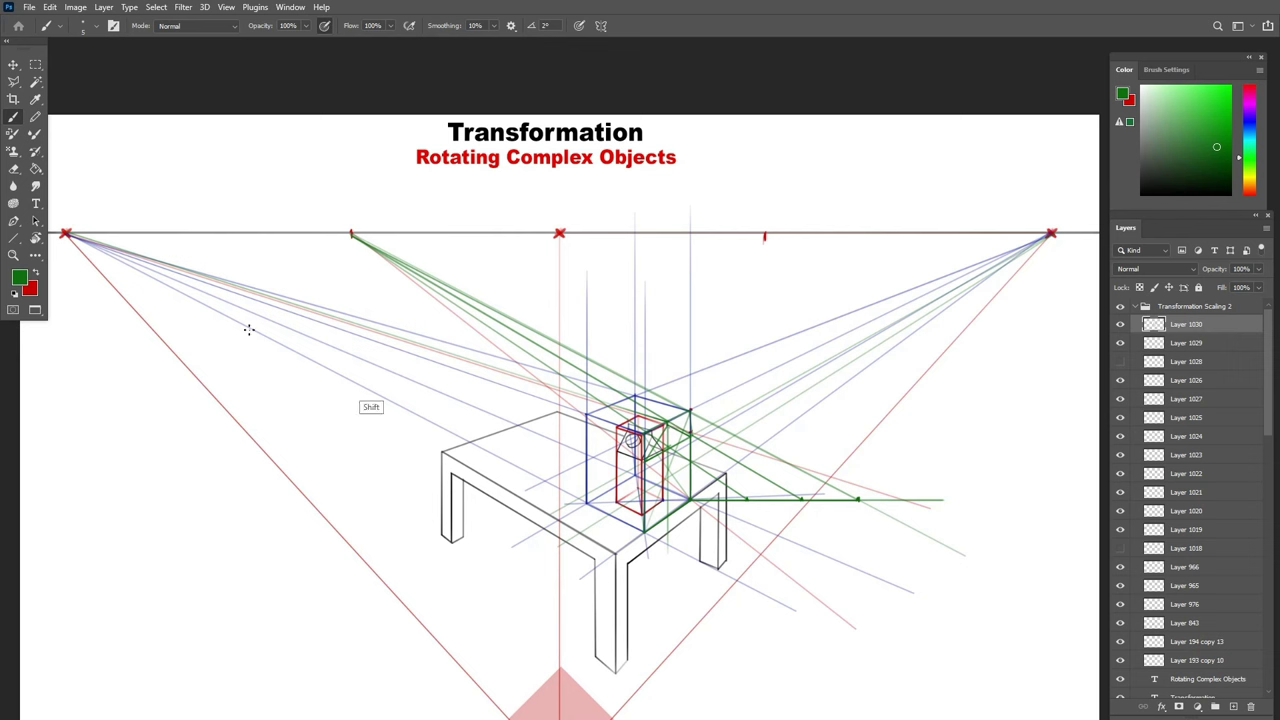
left_click(66, 234, "shift")
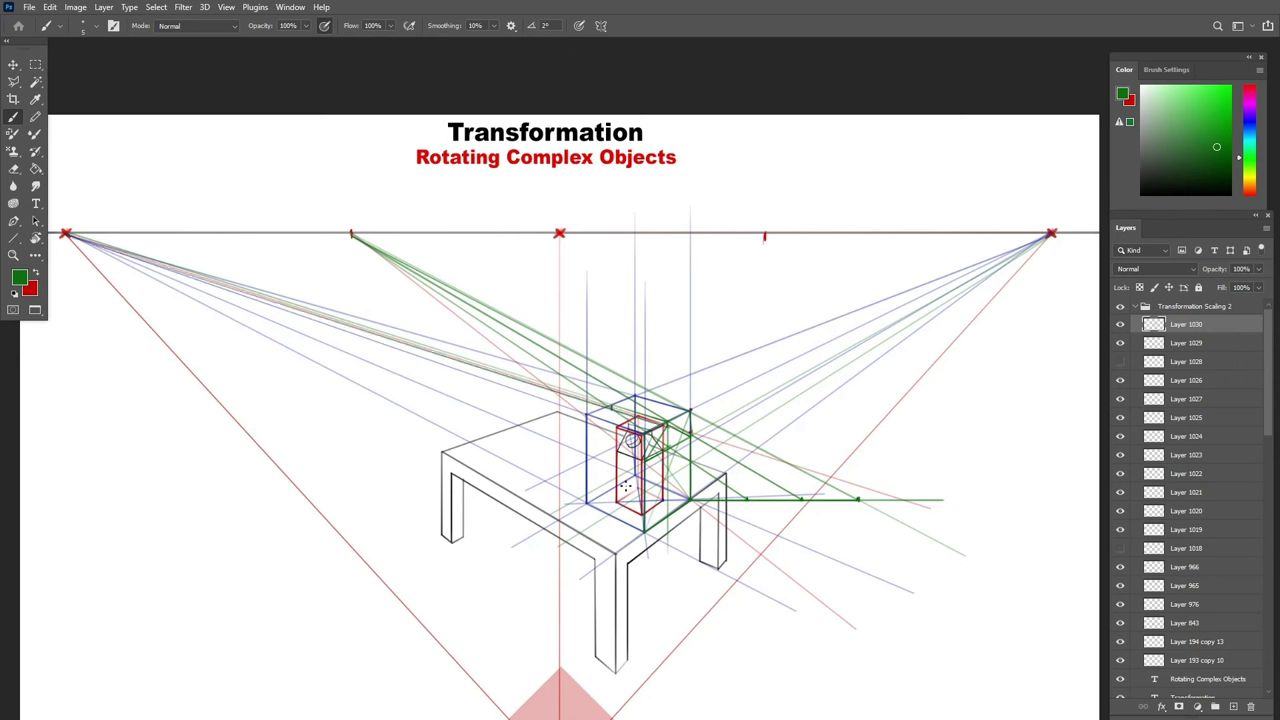
left_click(630, 440)
left_click(66, 235, "shift")
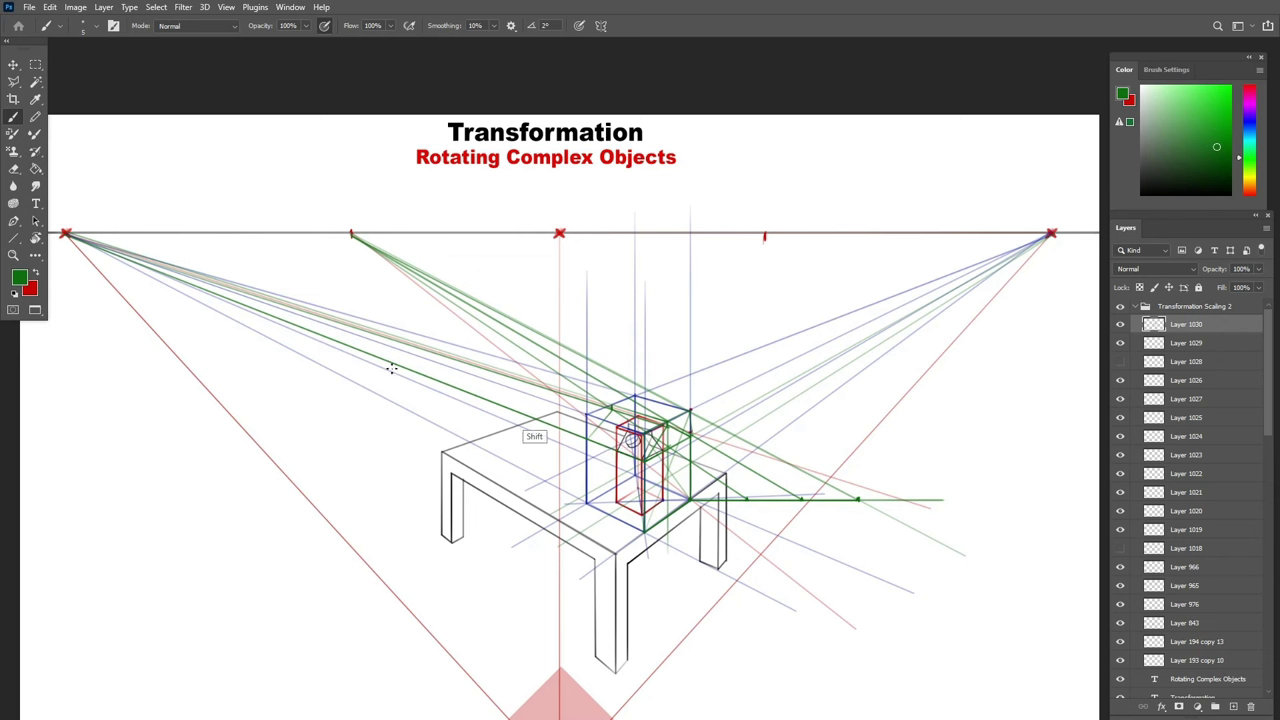
left_click(65, 235, "shift")
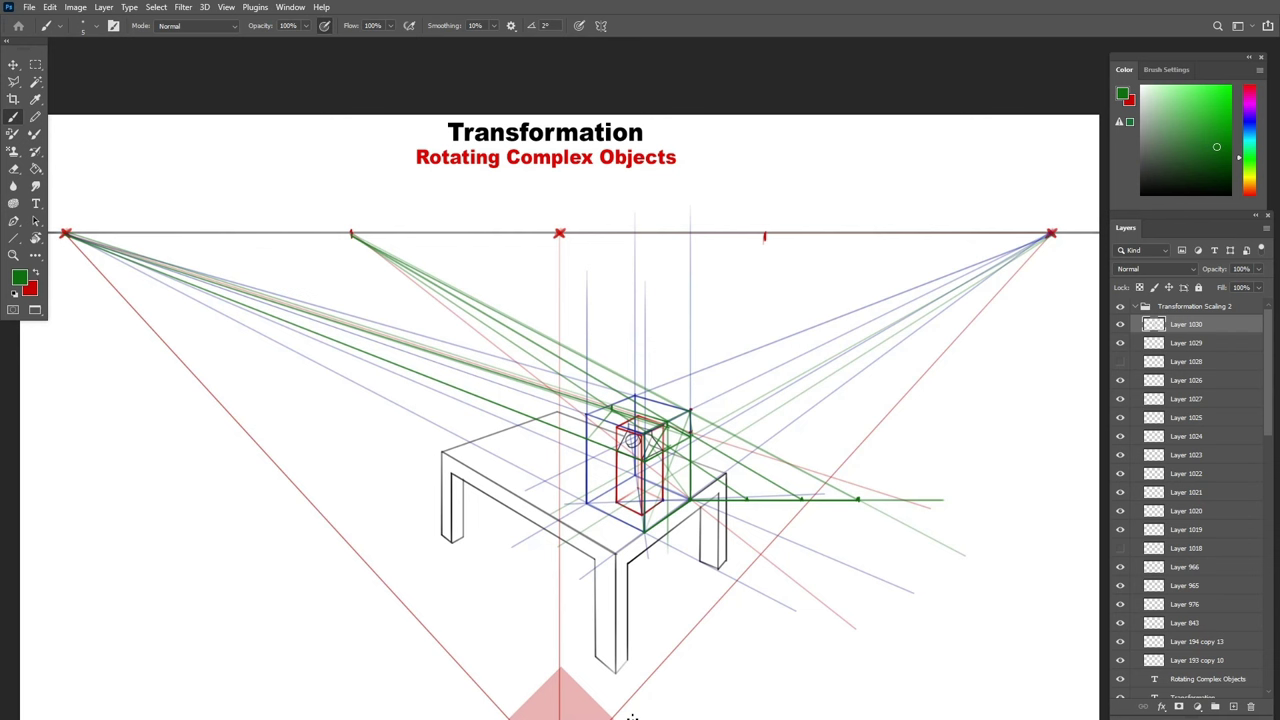
On a new layer, outline the enlarged carton's vertical sides and visible base edges in black.
left_click(1235, 707)
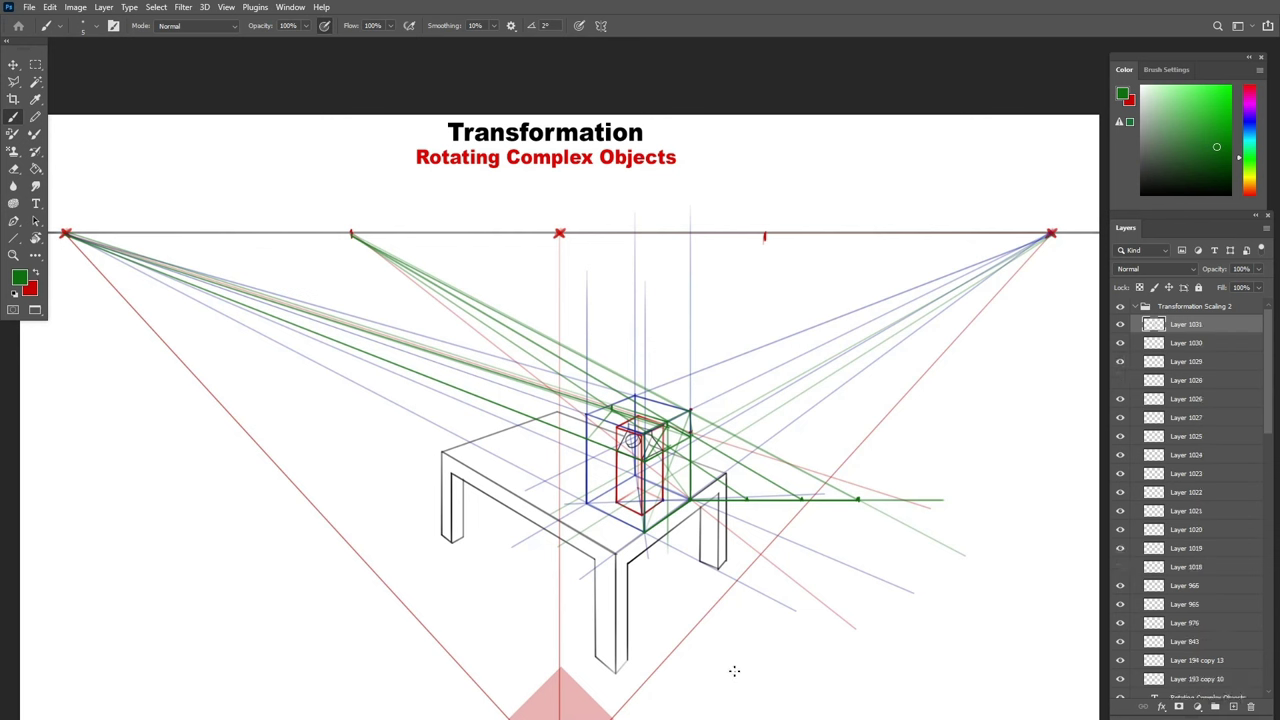
key("d")
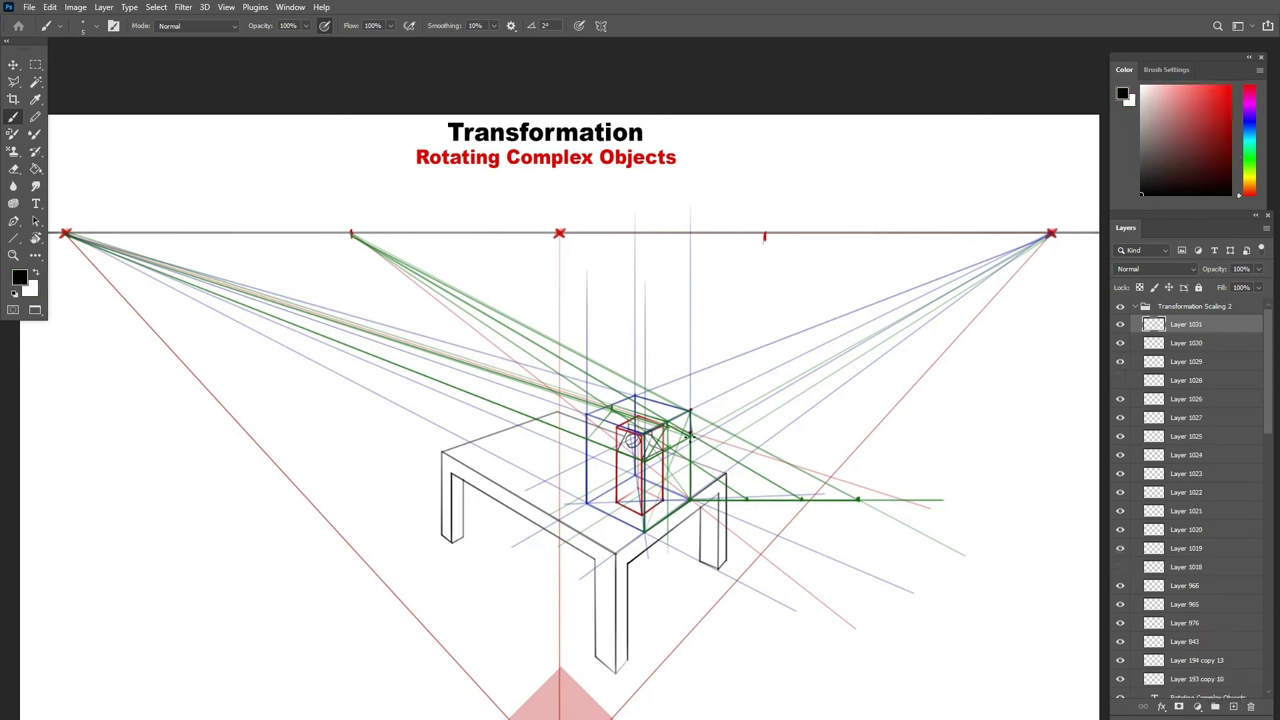
left_click_drag(690, 436, 690, 496)
left_click(645, 532, "shift")
left_click(690, 500, "shift")
left_click(586, 503, "shift")
left_click(586, 438, "shift")
Draw the enlarged carton's gable slopes, top ridge and right shoulder edge in black.
left_click(612, 408, "shift")
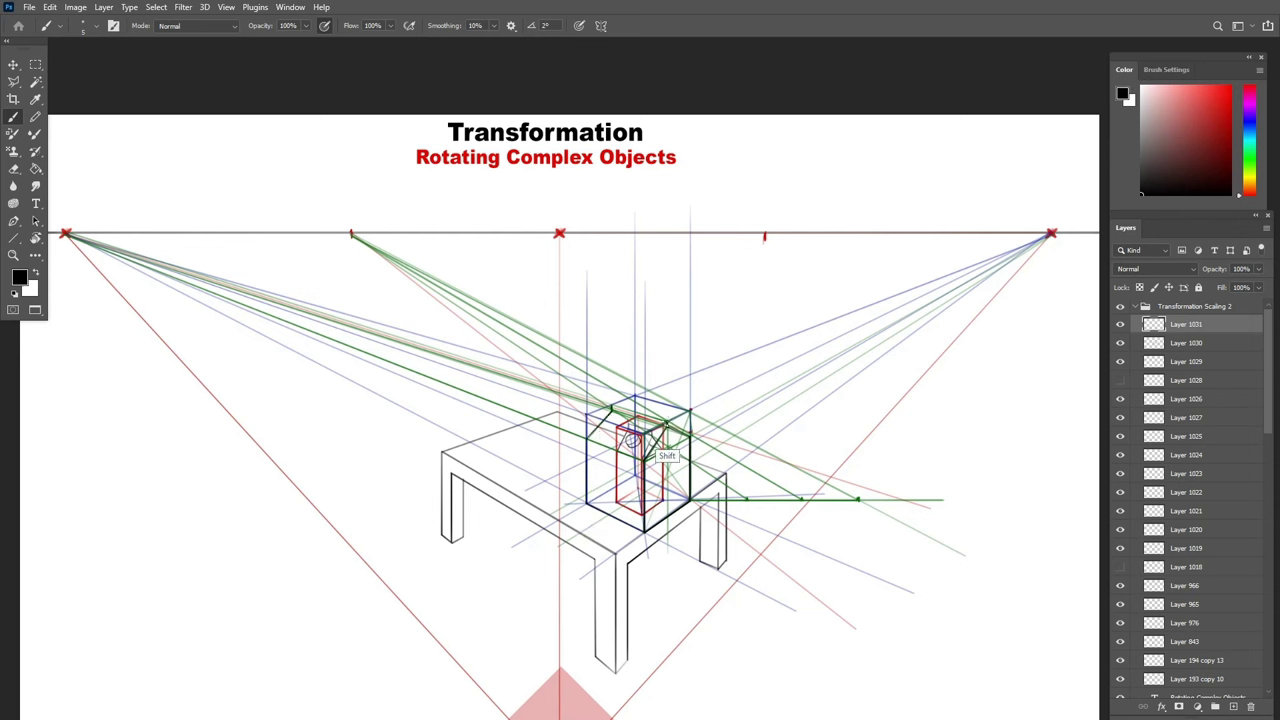
left_click(667, 424, "shift")
left_click(612, 412, "shift")
left_click(645, 461)
left_click(690, 438, "shift")
Hide all the construction layers and draw a black guide from the enlarged carton's ridge to the left vanishing point.
left_click_drag(1120, 343, 1120, 566)
key("e")
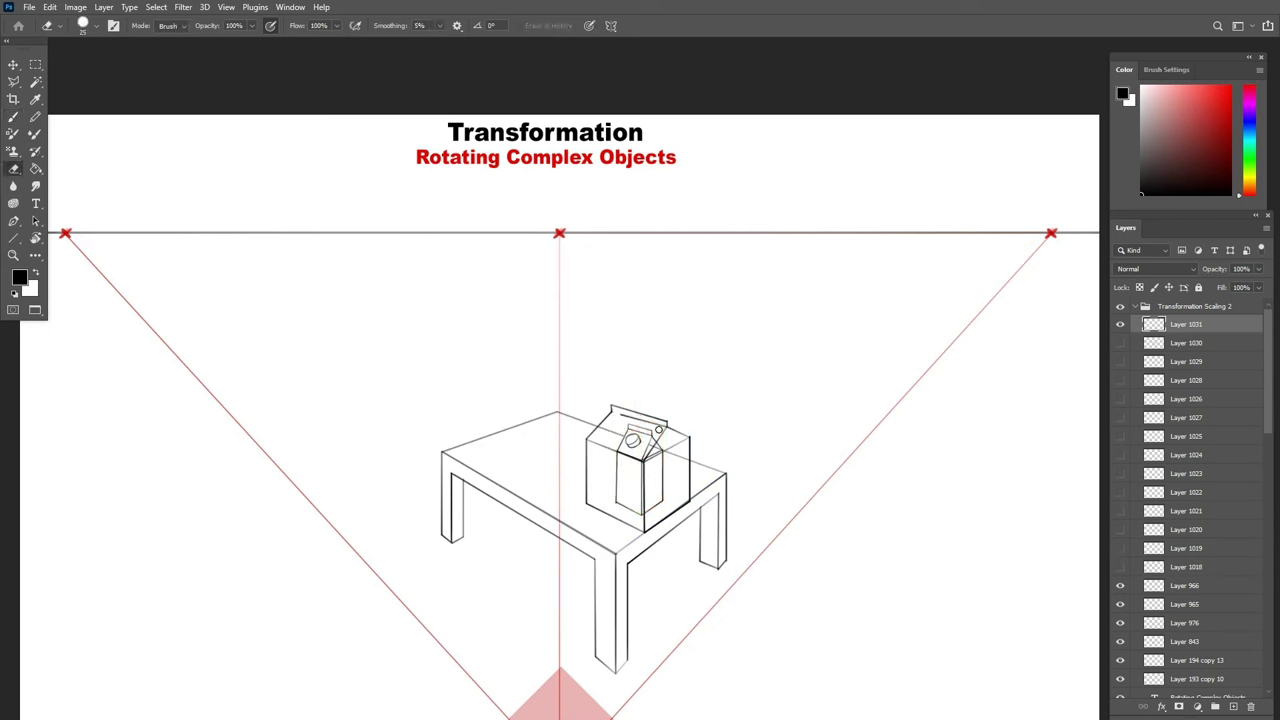
key("b")
left_click(66, 235, "shift")
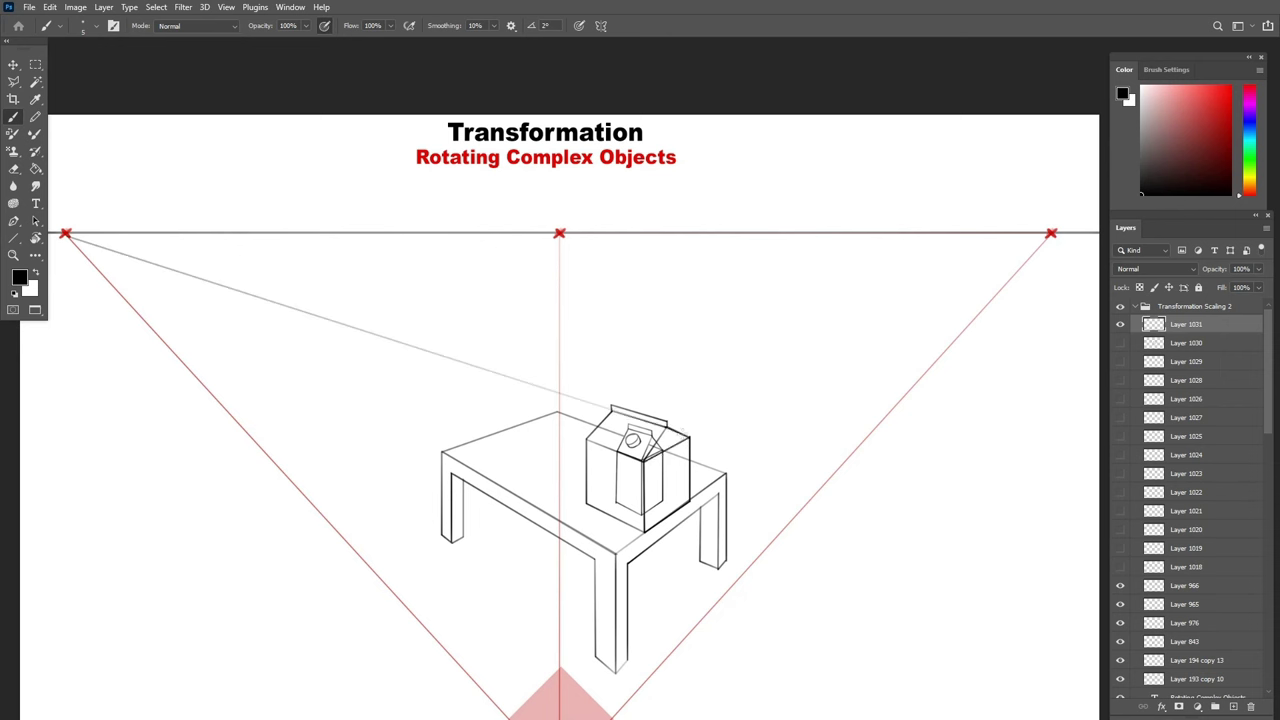
left_click(66, 235, "shift")
key("ctrl+z")
Draw the short rear shoulder edge beside the gable and a black guide from the left base corner to the right vanishing point.
left_click(689, 437)
left_click(664, 434, "shift")
left_click(588, 503)
left_click(1049, 236, "shift")
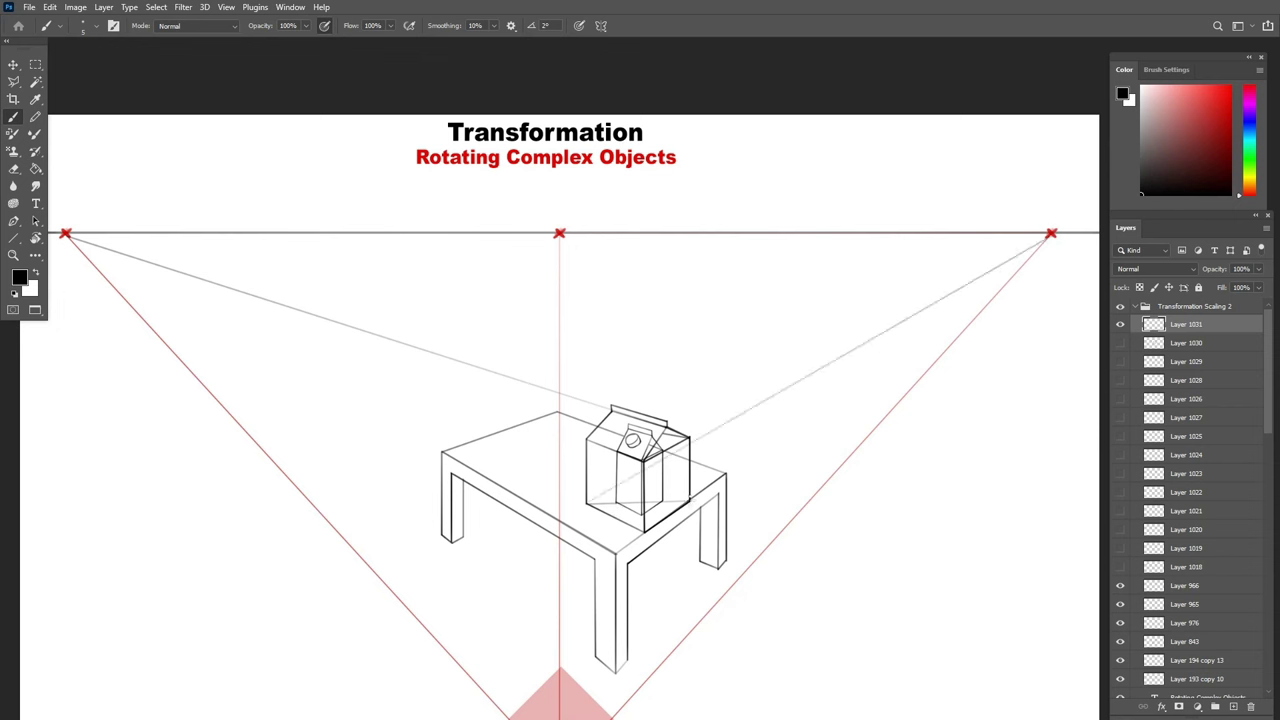
Draw a black guide from inside the enlarged carton's base area to the left vanishing point.
left_click(654, 492)
left_click(65, 234, "shift")
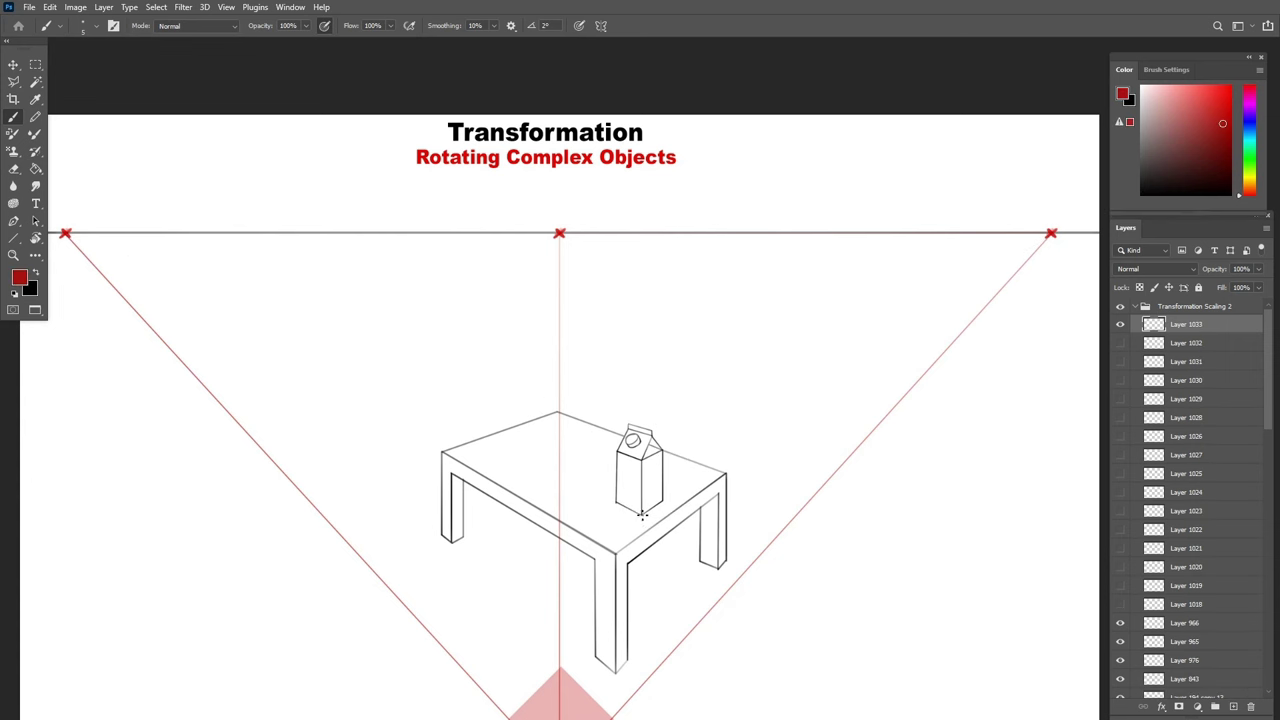
Draw red guides from both vanishing points along the small carton's base and top, plus red verticals above its front and right corners.
left_click(13, 238)
left_click_drag(65, 234, 733, 558)
left_click_drag(1050, 234, 497, 503)
mouse_move(65, 233)
left_mouse_down()
mouse_move(927, 470)
mouse_move(980, 531)
mouse_move(951, 563)
left_mouse_up()
key("b")
mouse_move(641, 516)
left_mouse_down()
mouse_move(641, 392)
mouse_move(662, 362)
left_mouse_up()
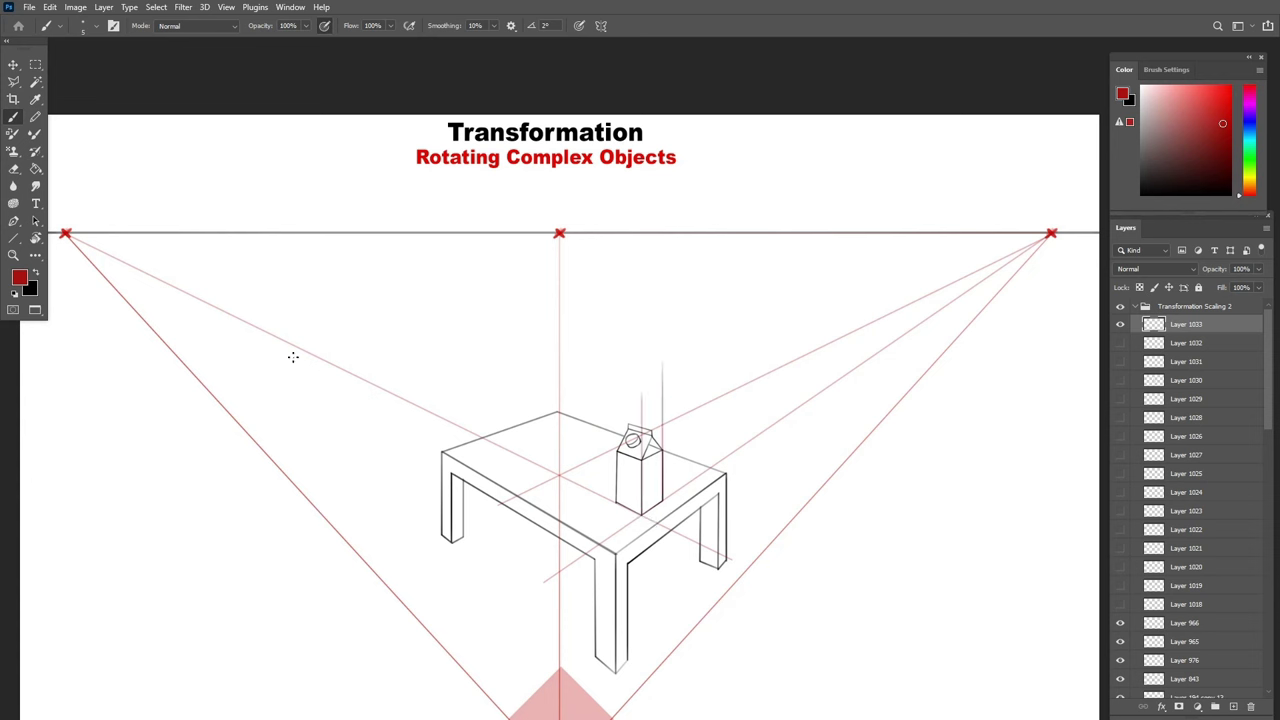
Add the remaining red guides from both vanishing points for the top edges of the carton's bounding box.
left_click(13, 239)
mouse_move(67, 235)
left_mouse_down()
mouse_move(871, 403)
mouse_move(878, 492)
mouse_move(826, 528)
mouse_move(878, 516)
left_mouse_up()
key("b")
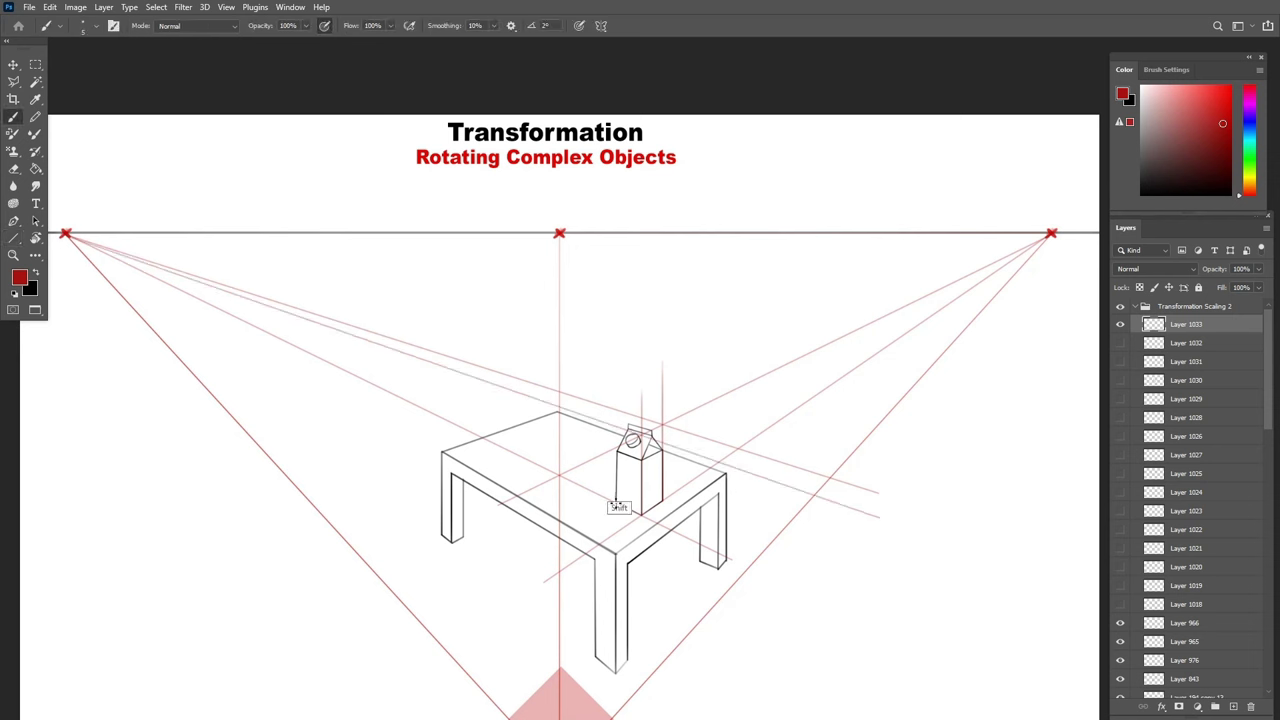
left_click_drag(1050, 236, 696, 392)
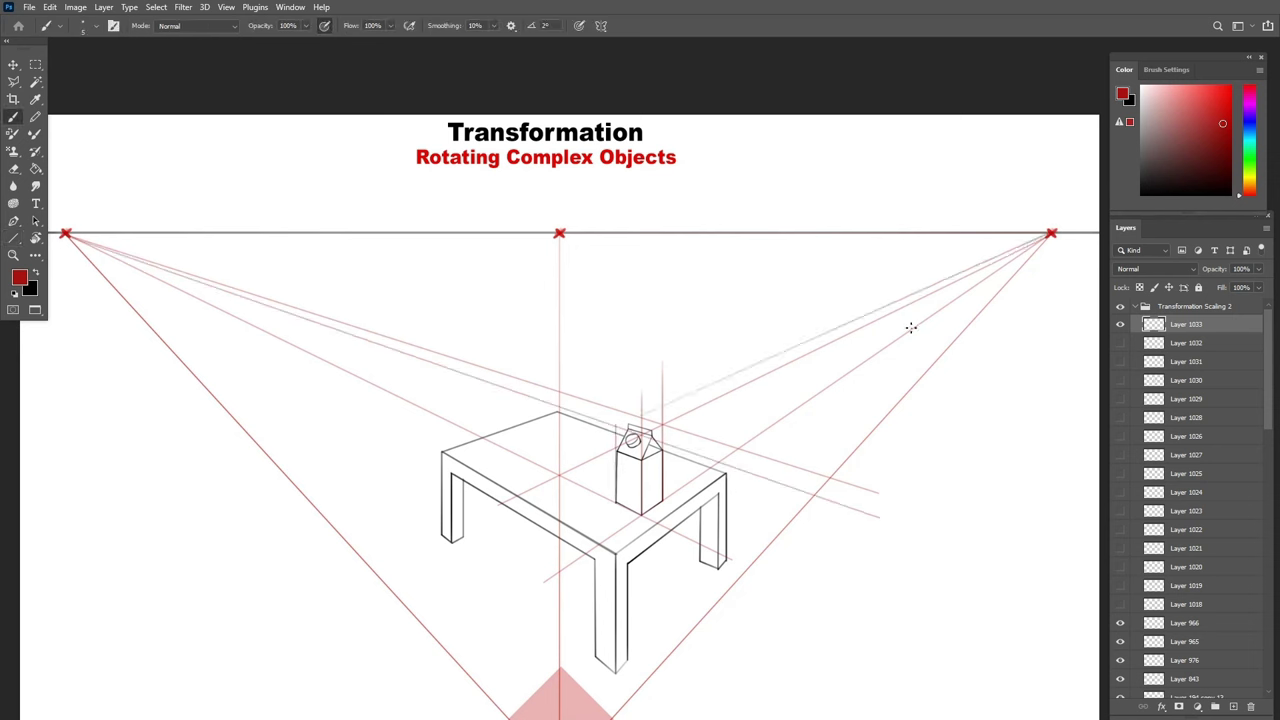
On a new layer, outline the carton's bounding box in red, including its top face, vertical sides and front base edges.
left_click(1234, 707)
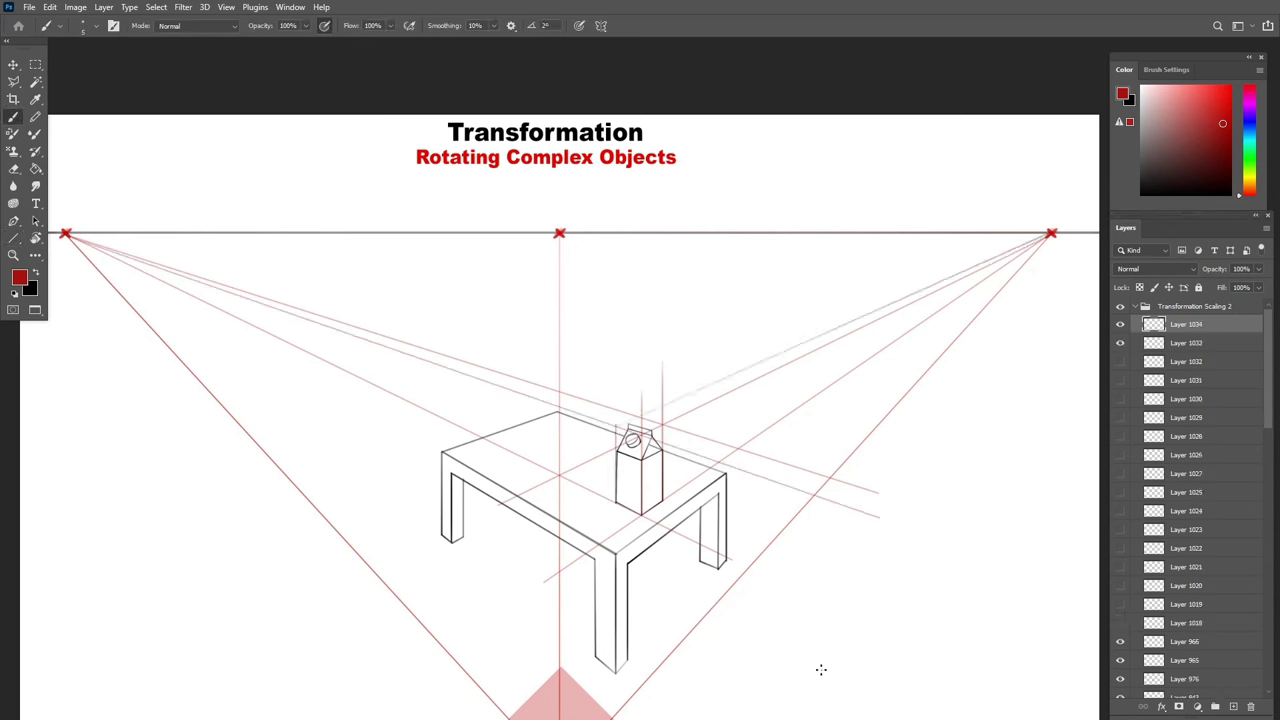
left_click(662, 425)
left_click(641, 436, "shift")
left_click(616, 427, "shift")
left_click(638, 416, "shift")
left_click(662, 425, "shift")
left_click(662, 503, "shift")
left_click(640, 513, "shift")
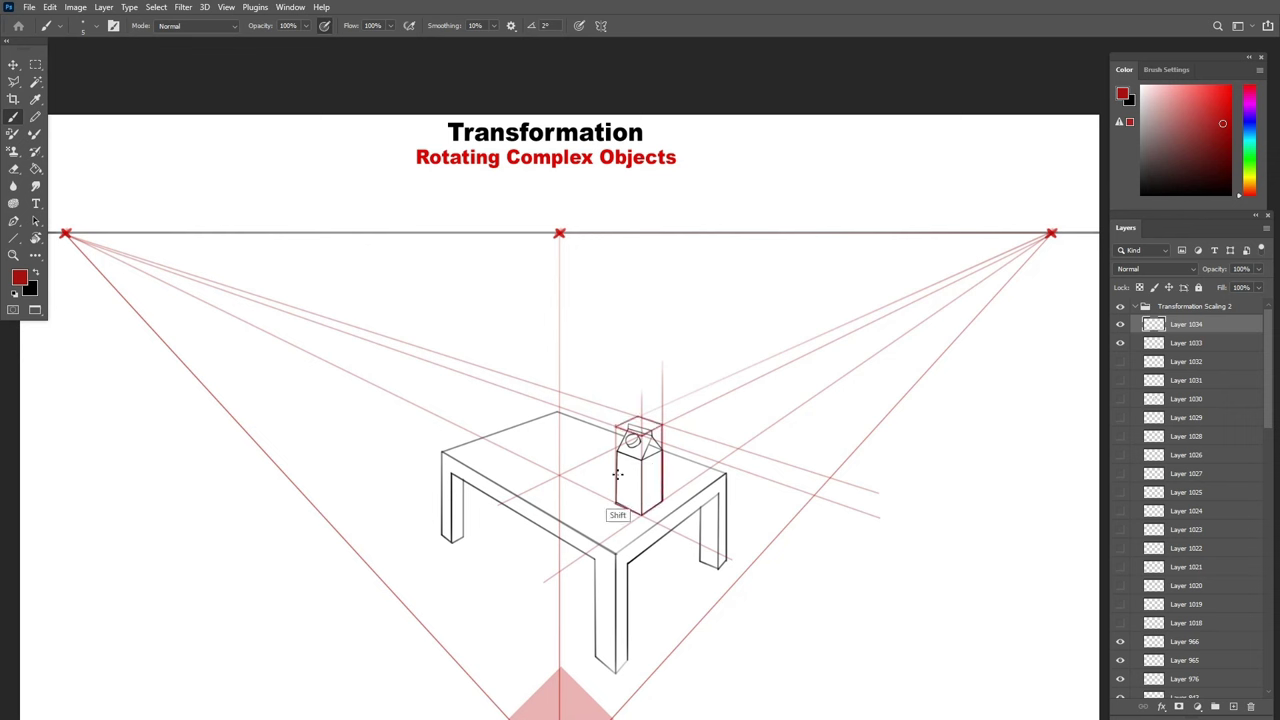
left_click(615, 427, "shift")
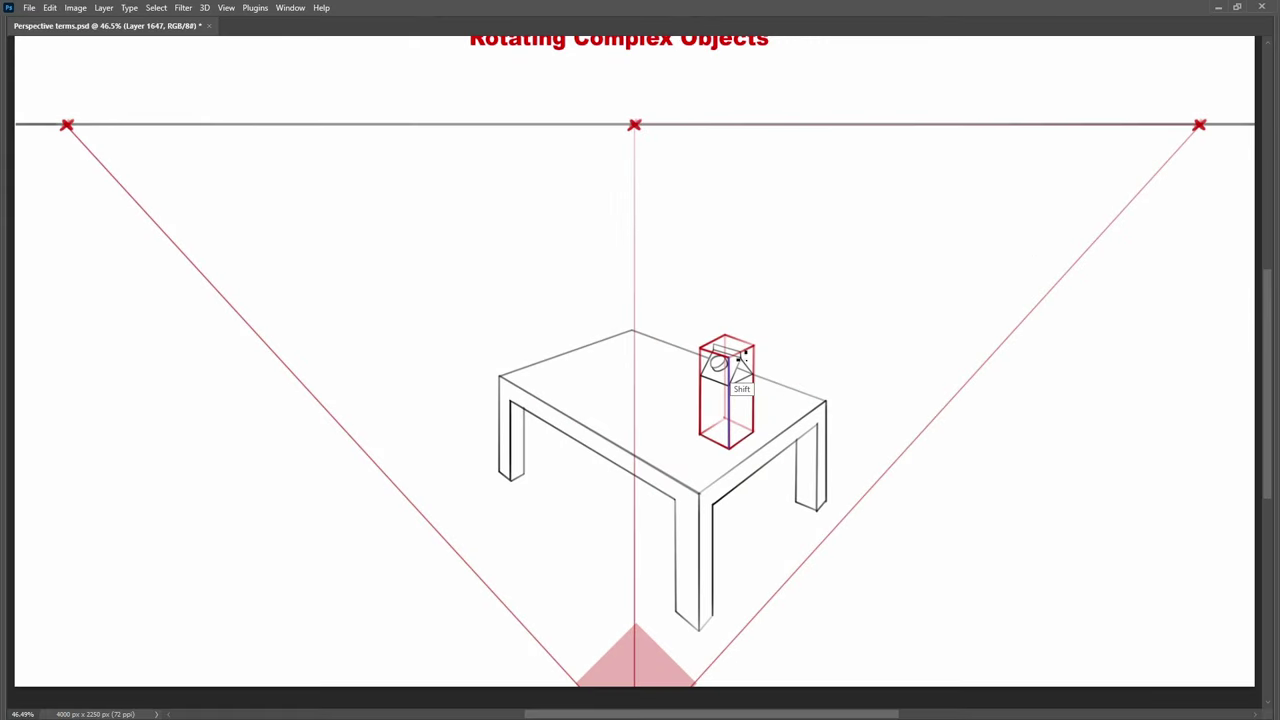
Mark the bounding box's front edge into thirds in blue and draw blue guides from both vanishing points through the marks.
left_click_drag(748, 366, 785, 351)
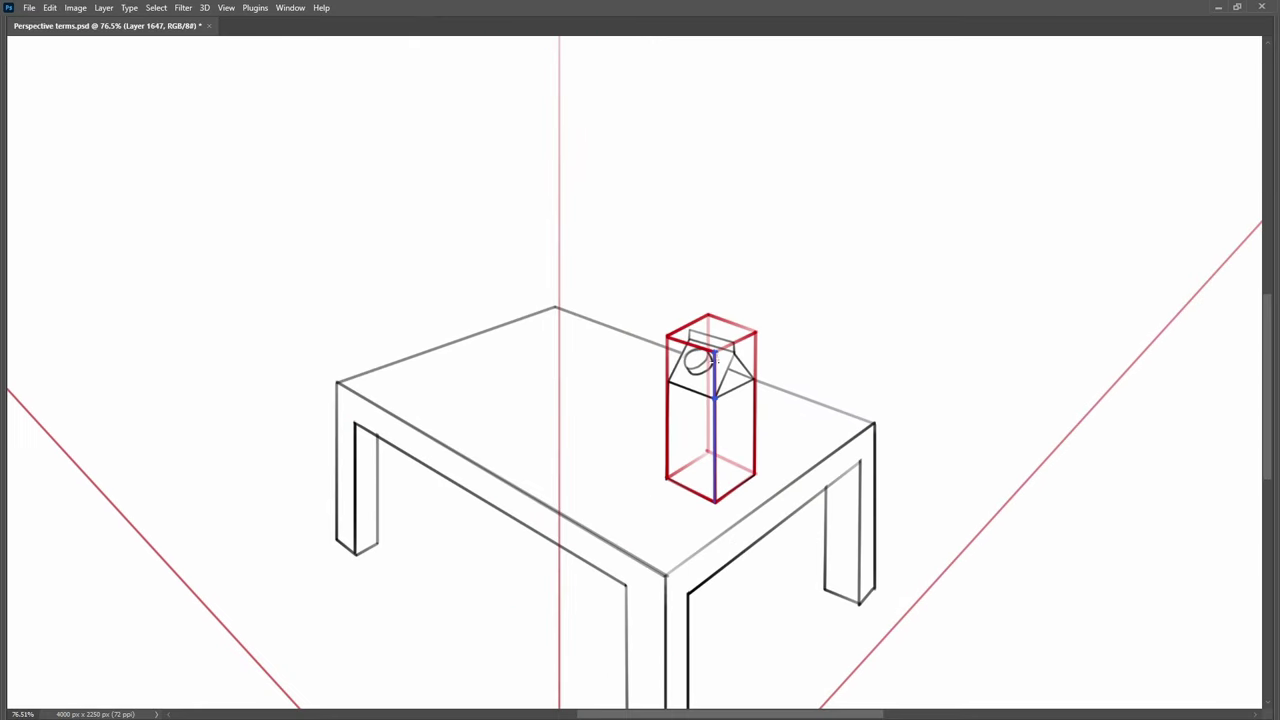
left_click_drag(722, 386, 714, 354)
left_click_drag(749, 314, 678, 581)
key("ctrl+d")
left_click_drag(738, 517, 706, 543)
mouse_move(1187, 190)
left_mouse_down()
mouse_move(572, 534)
mouse_move(955, 318)
mouse_move(598, 548)
left_mouse_up()
mouse_move(75, 190)
left_mouse_down()
mouse_move(857, 533)
mouse_move(857, 497)
left_mouse_up()
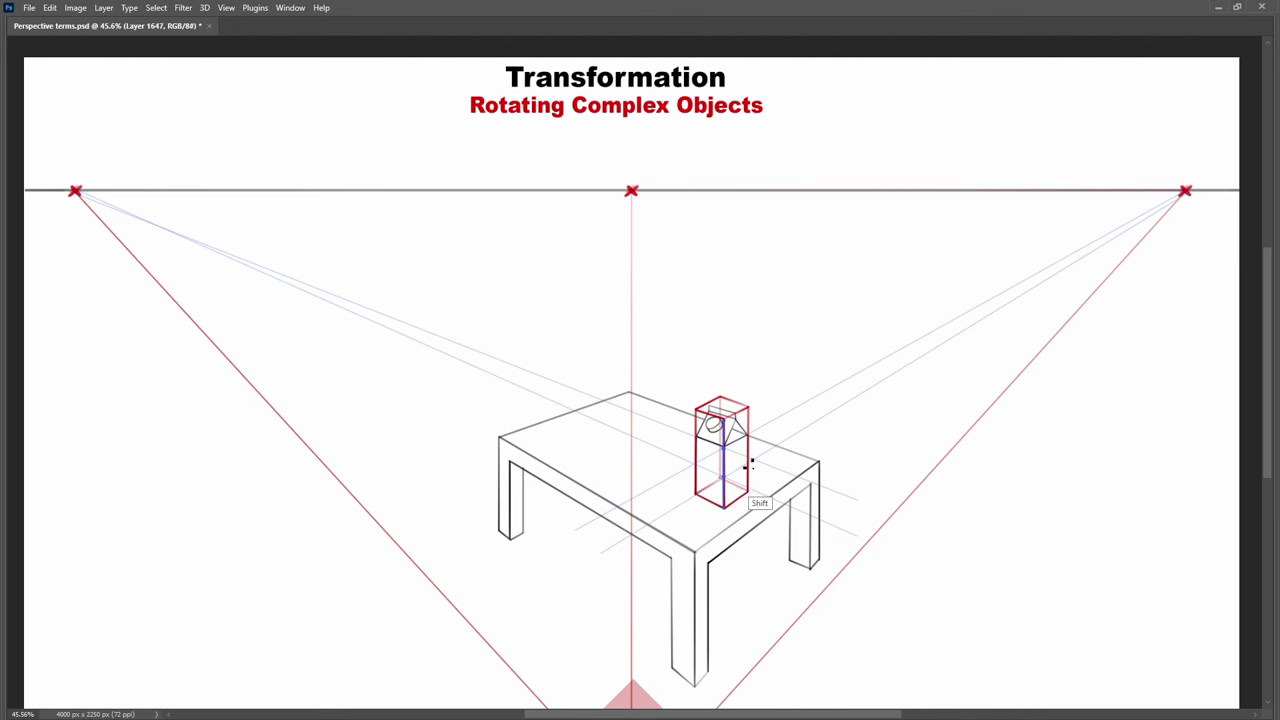
Draw the blue third-height lines across the box's visible faces and a guide from the right vanishing point to the edge's upper end.
left_click_drag(704, 466, 717, 498)
left_click(724, 447, "shift")
left_click(697, 437, "shift")
left_click(724, 478, "shift")
left_click(748, 465, "shift")
left_click_drag(1185, 190, 643, 465)
Copy the marked front edge above the box to double its height, and connect its upper end to both vanishing points.
left_click_drag(732, 409, 717, 512)
mouse_move(722, 515)
left_mouse_down()
mouse_move(748, 416)
mouse_move(755, 428)
left_mouse_up()
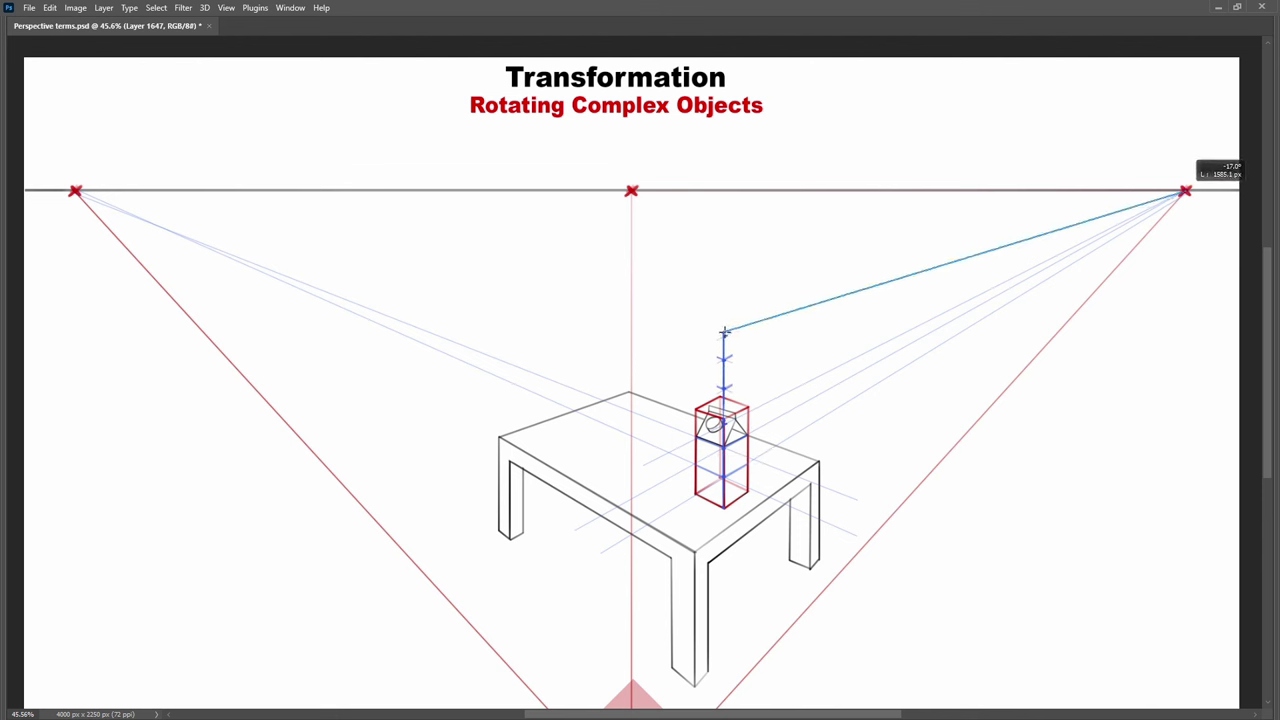
left_click(1185, 190, "shift")
left_click(724, 332, "shift")
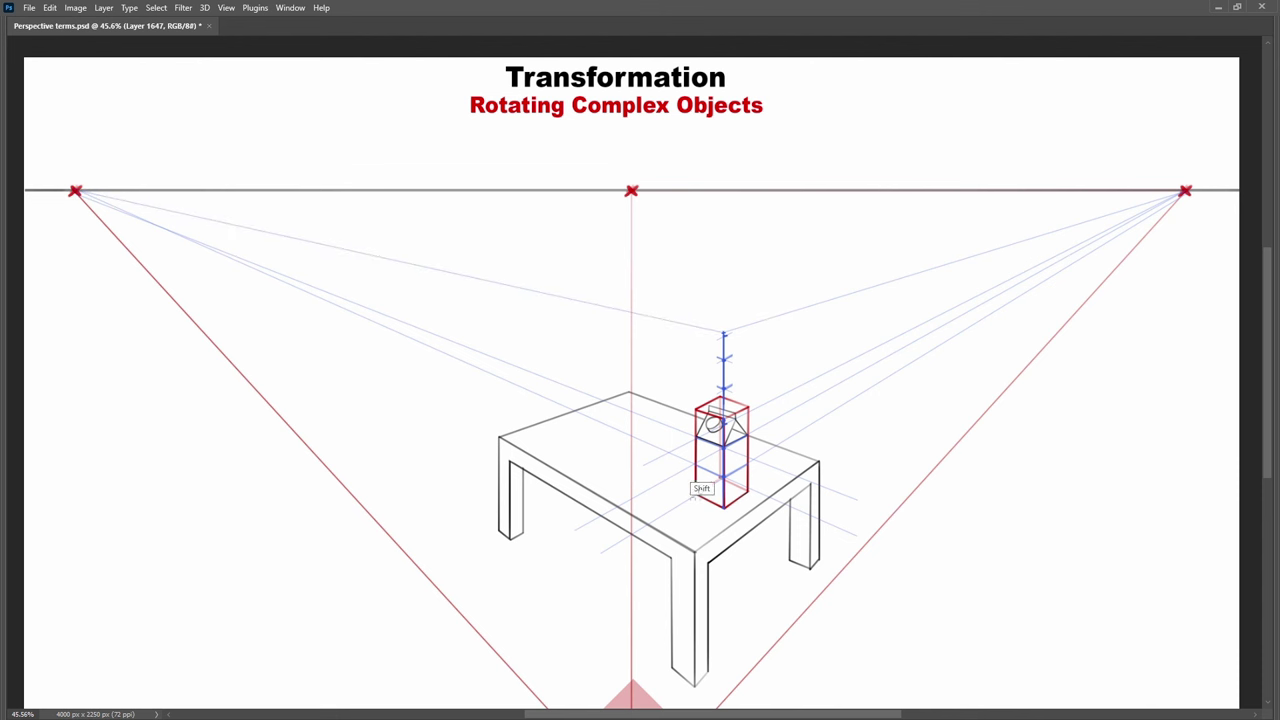
Extend the box's left and right verticals upward and draw guides from both vanishing points for the rear top edges and upper marks.
left_click_drag(696, 494, 696, 320)
left_click_drag(746, 506, 746, 294)
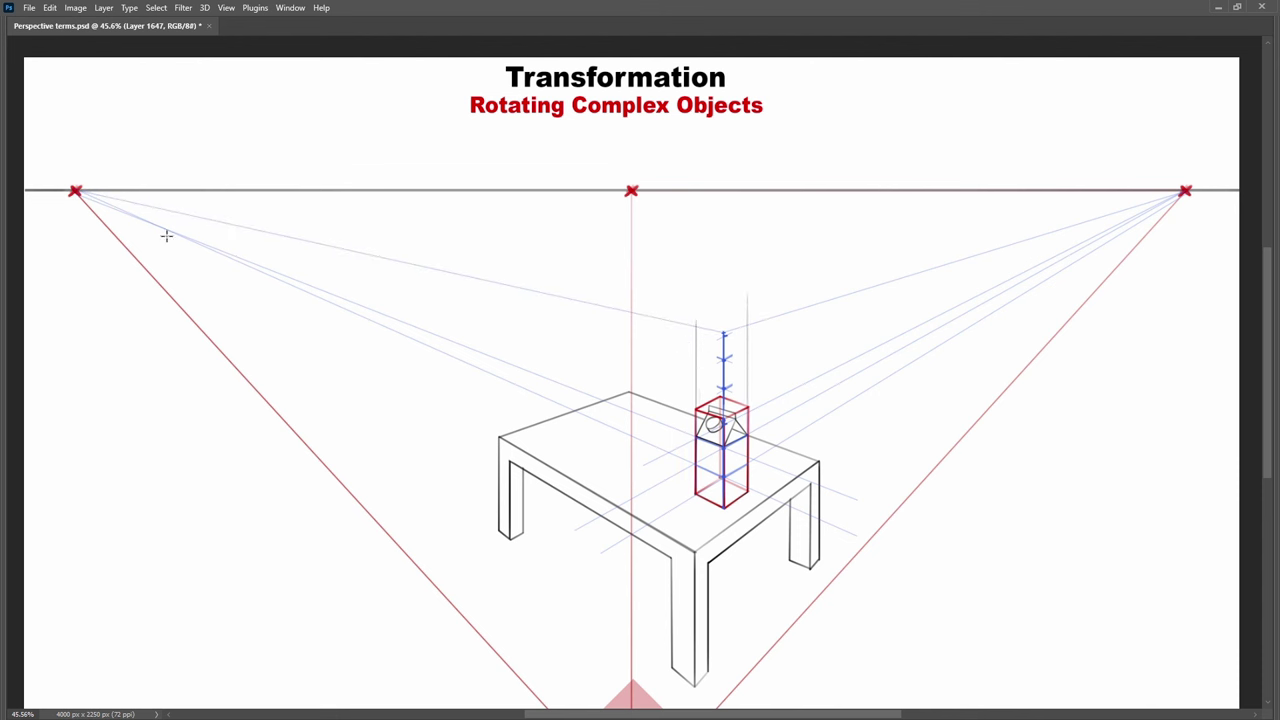
left_click_drag(75, 190, 886, 351)
left_click_drag(1185, 190, 596, 352)
mouse_move(75, 190)
left_mouse_down()
mouse_move(782, 374)
mouse_move(800, 410)
left_mouse_up()
mouse_move(1185, 190)
left_mouse_down()
mouse_move(590, 445)
mouse_move(618, 398)
left_mouse_up()
Outline the doubled-height bounding box in blue, tracing its sides, top face and front edge.
left_click_drag(771, 370, 803, 370)
left_click_drag(728, 592, 728, 286)
left_click_drag(728, 286, 678, 276)
left_click_drag(678, 276, 633, 289)
left_click_drag(633, 289, 633, 597)
left_click_drag(684, 622, 689, 446)
mouse_move(683, 301)
left_mouse_down()
mouse_move(634, 289)
mouse_move(683, 301)
mouse_move(728, 287)
left_mouse_up()
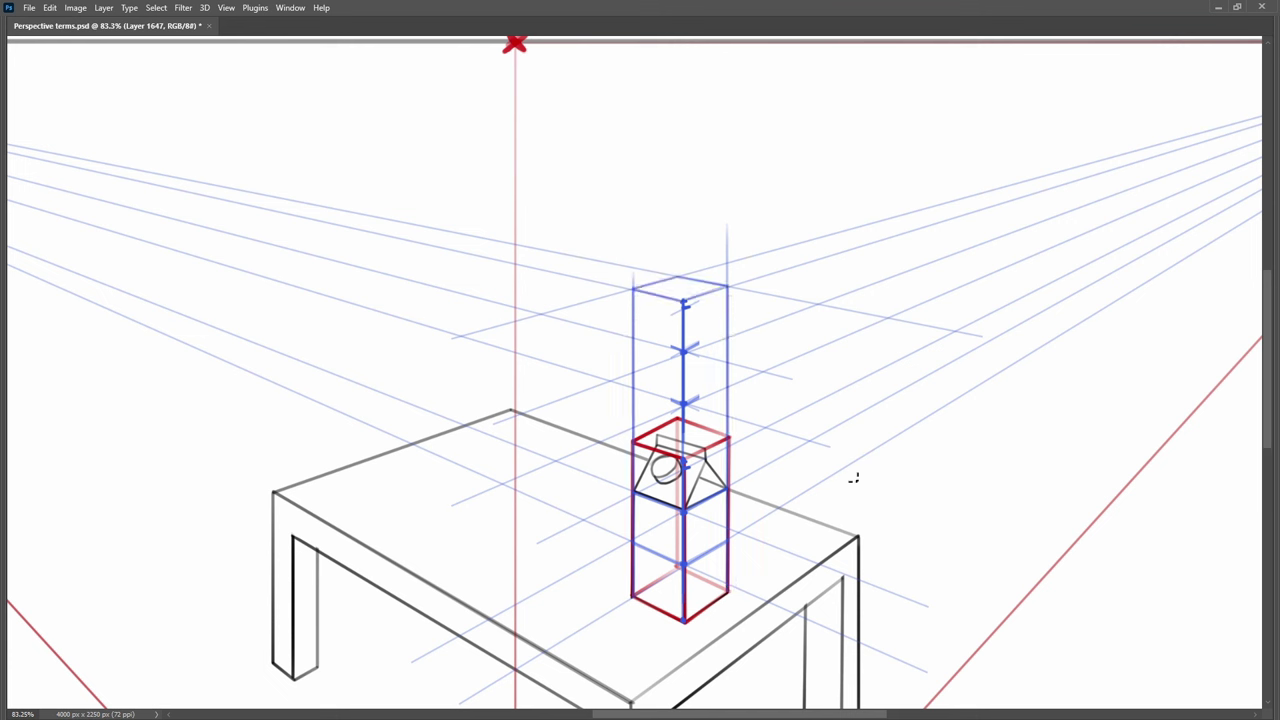
Add a new layer, then on Layer 1647 cross the tall box's upper right section with diagonals and a centre vertical in blue.
key("ctrl+shift+n")
key("Return")
key("Tab")
key("alt+bracketleft")
left_click(747, 360, "shift")
left_click(704, 374)
left_click(747, 311, "shift")
left_click(747, 360, "shift")
left_click(725, 317)
left_click(725, 368, "shift")
Draw the two blue gable slopes from the centre vertical to the shoulder corners on the tall box's right face.
left_click(704, 325)
left_click(747, 312, "shift")
key("ctrl+z")
left_click(725, 322)
left_click(704, 374, "shift")
left_click(725, 322, "shift")
left_click(747, 360, "shift")
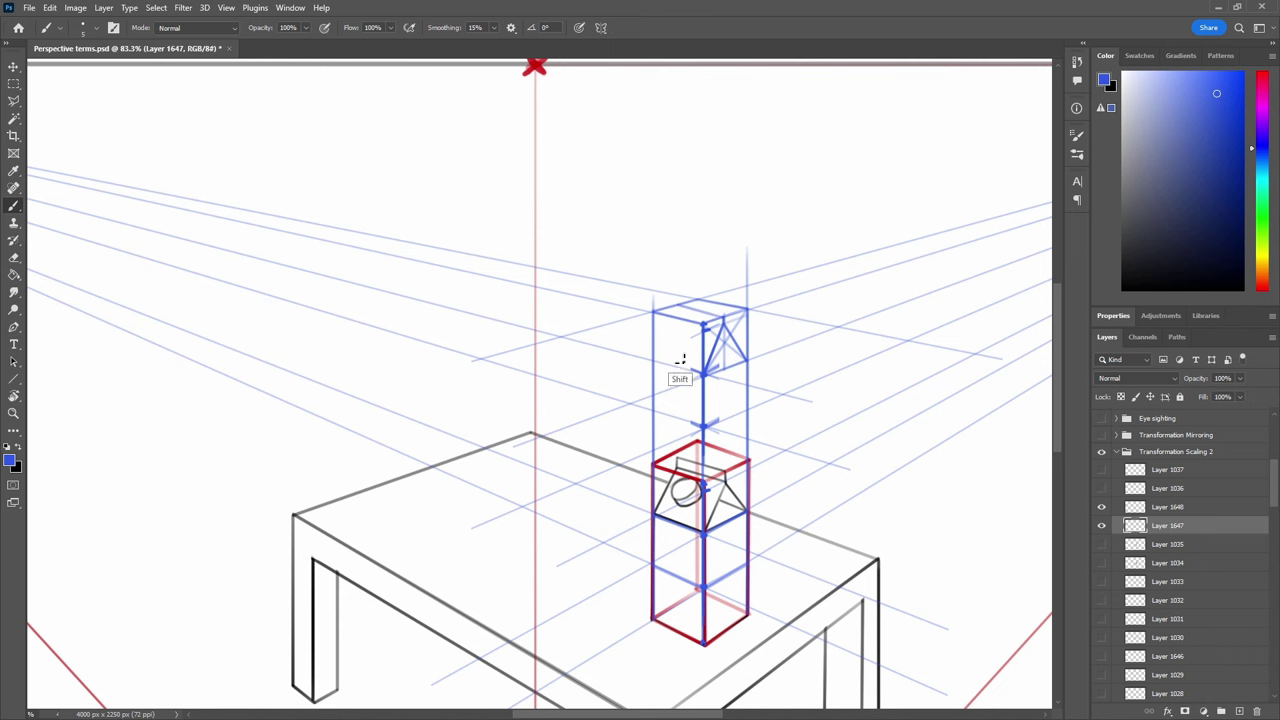
Draw the front shoulder edge in blue, undo the stray left slope, and run ridge guides from the left vanishing point through the gable peak.
left_click_drag(704, 374, 653, 361)
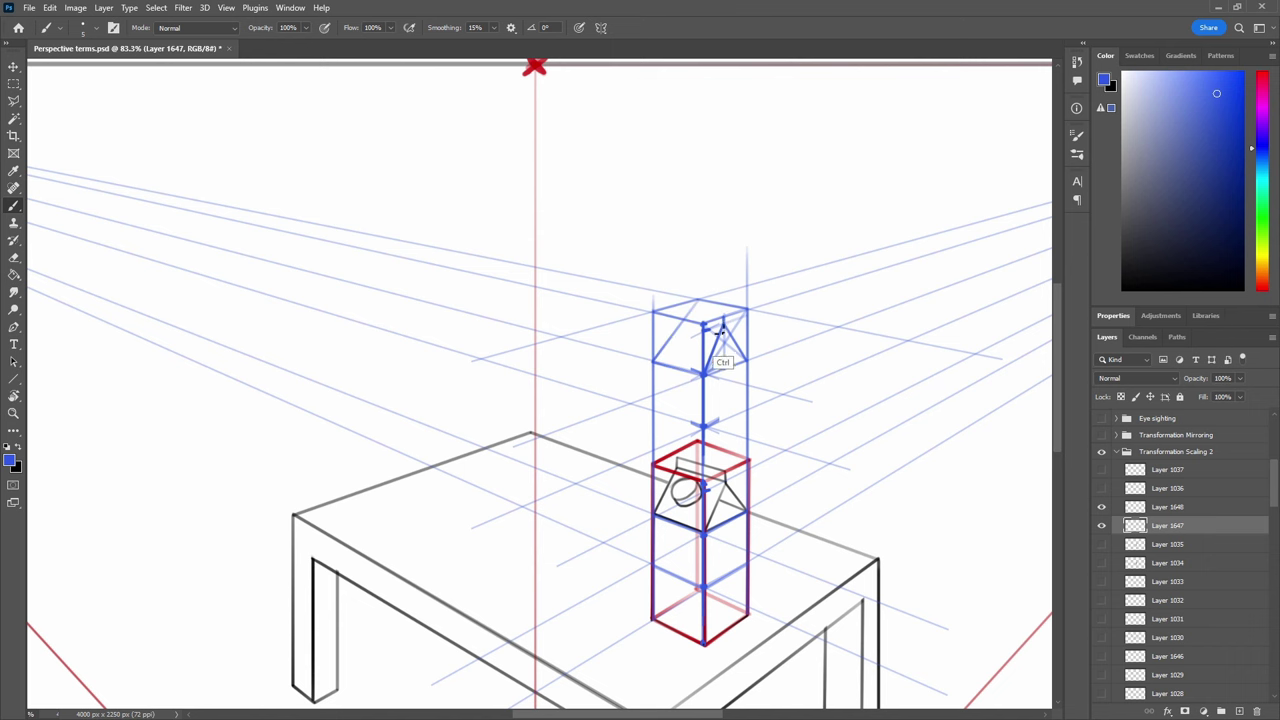
key("ctrl+z")
key("u")
scroll(731, 369, "down", 3)
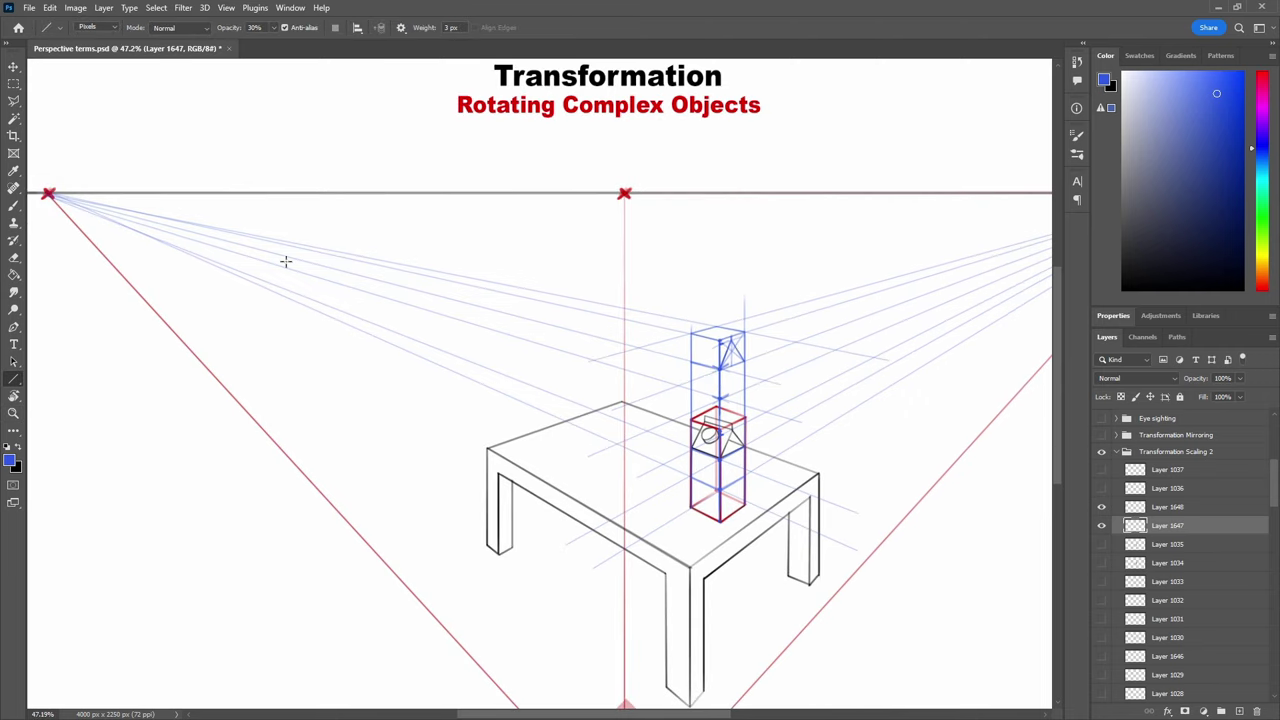
left_click_drag(48, 193, 720, 335)
key("z")
left_click(741, 345)
mouse_move(51, 217)
left_mouse_down()
mouse_move(765, 337)
mouse_move(900, 334)
left_mouse_up()
Draw the far gable's short crest and slopes in blue, and the lower ridge line joining it to the near gable.
key("ctrl+space")
left_click(609, 320)
left_click(609, 332, "shift")
left_click(577, 423, "shift")
left_click(609, 332, "shift")
left_click(750, 420)
left_click(625, 384, "shift")
key("ctrl+z")
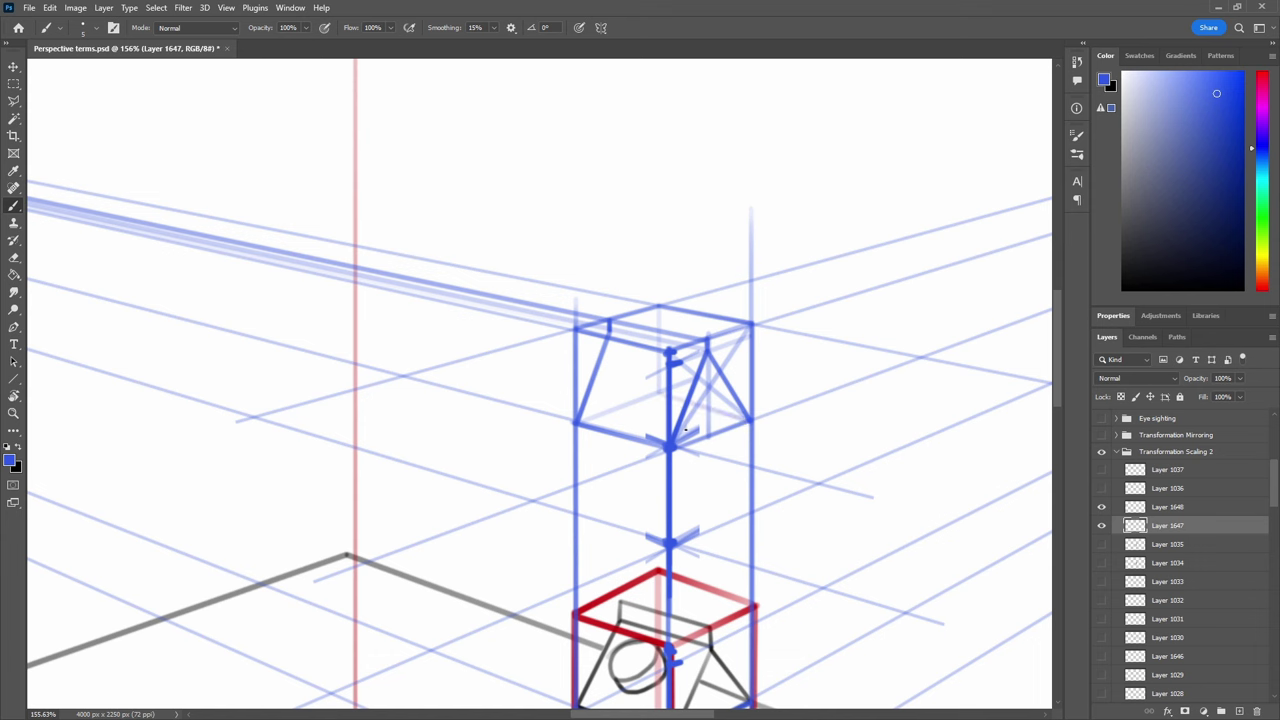
left_click(610, 331, "shift")
left_click(707, 352)
left_click(610, 331, "shift")
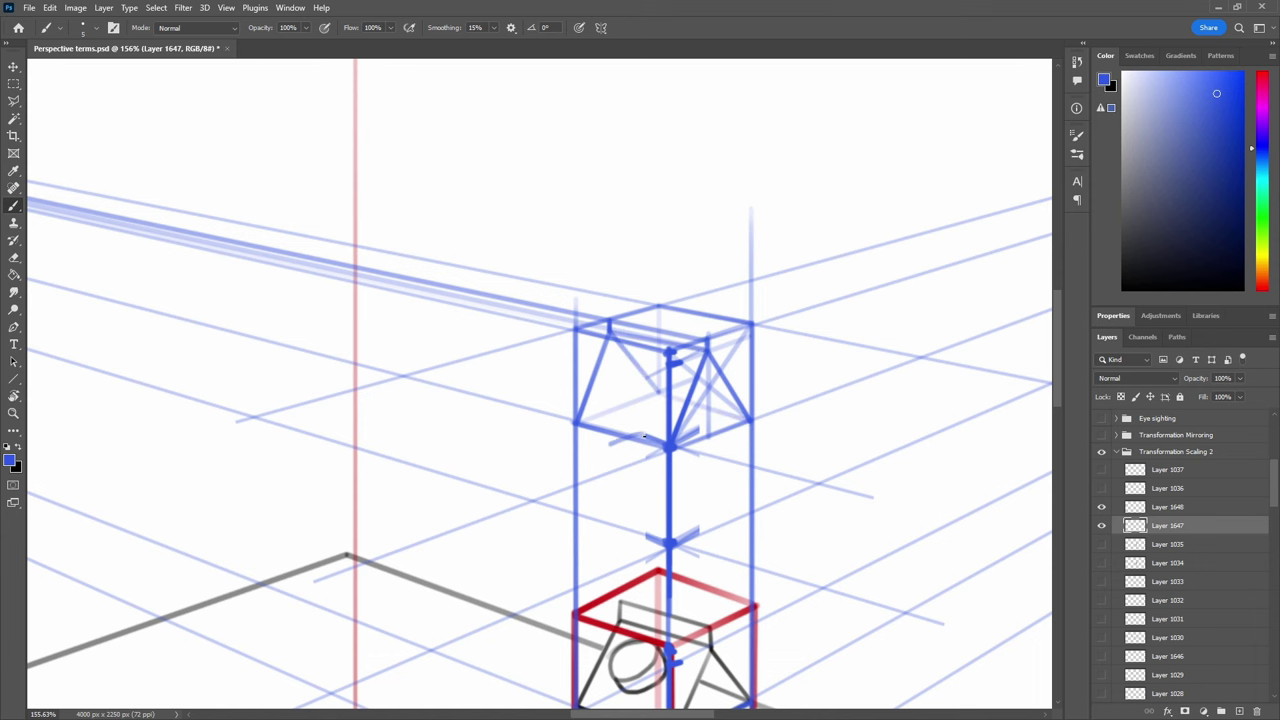
On Layer 1648, draw the tall carton's front edge, right gable slopes, right side and right base edge in black.
left_click(1180, 512)
key("z")
left_click_drag(884, 460, 849, 485)
left_click_drag(849, 485, 756, 309)
key("b")
key("d")
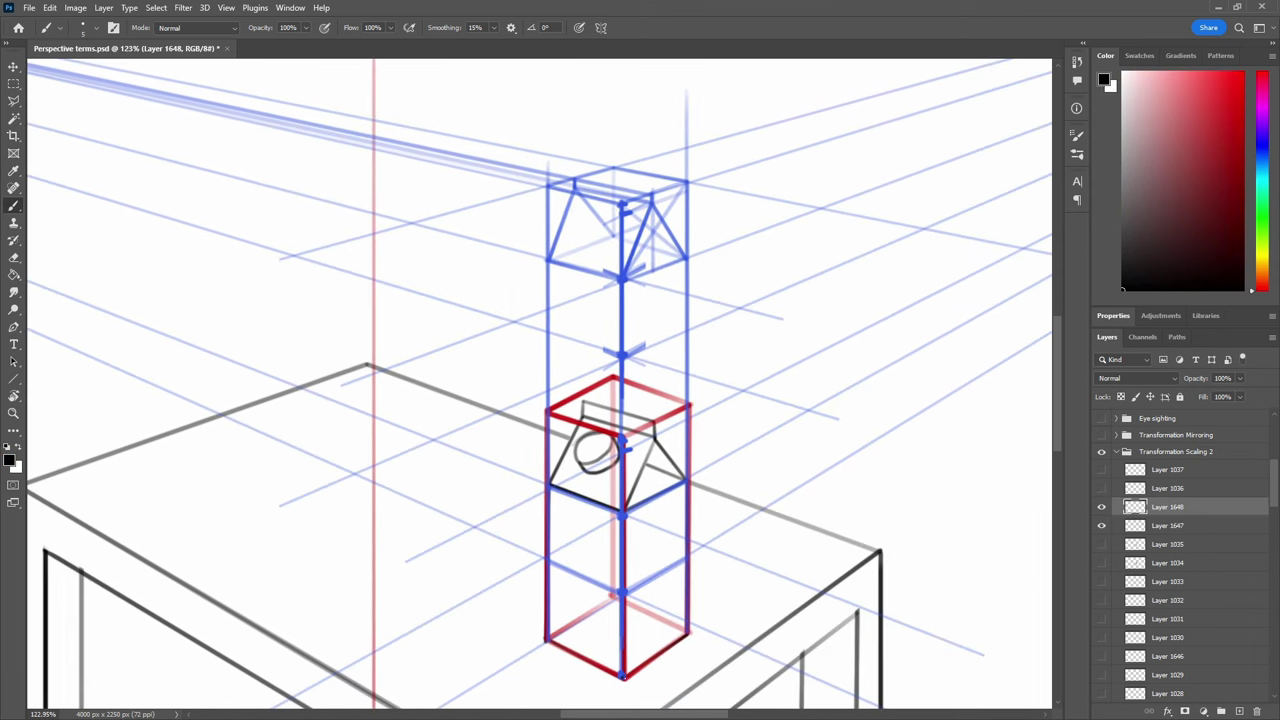
left_click(624, 678)
left_click(622, 280, "shift")
left_click(652, 204, "shift")
left_click_drag(652, 193, 652, 204)
left_click(687, 260, "shift")
left_click(688, 633, "shift")
left_click(622, 678, "shift")
Draw the tall carton's left base edge, left side, left slope, ridge and shoulder edges in black.
left_click(546, 640, "shift")
left_click(548, 262, "shift")
left_click(574, 181, "shift")
left_click(652, 196, "shift")
left_click(687, 260)
left_click(638, 243, "shift")
left_click(548, 262)
left_click(622, 284, "shift")
left_click(686, 260, "shift")
Hide the blue construction layer and the red bounding-box layer, Layer 1019.
left_click(1101, 525)
key("z")
left_click_drag(808, 420, 742, 472)
left_click_drag(1274, 503, 1274, 561)
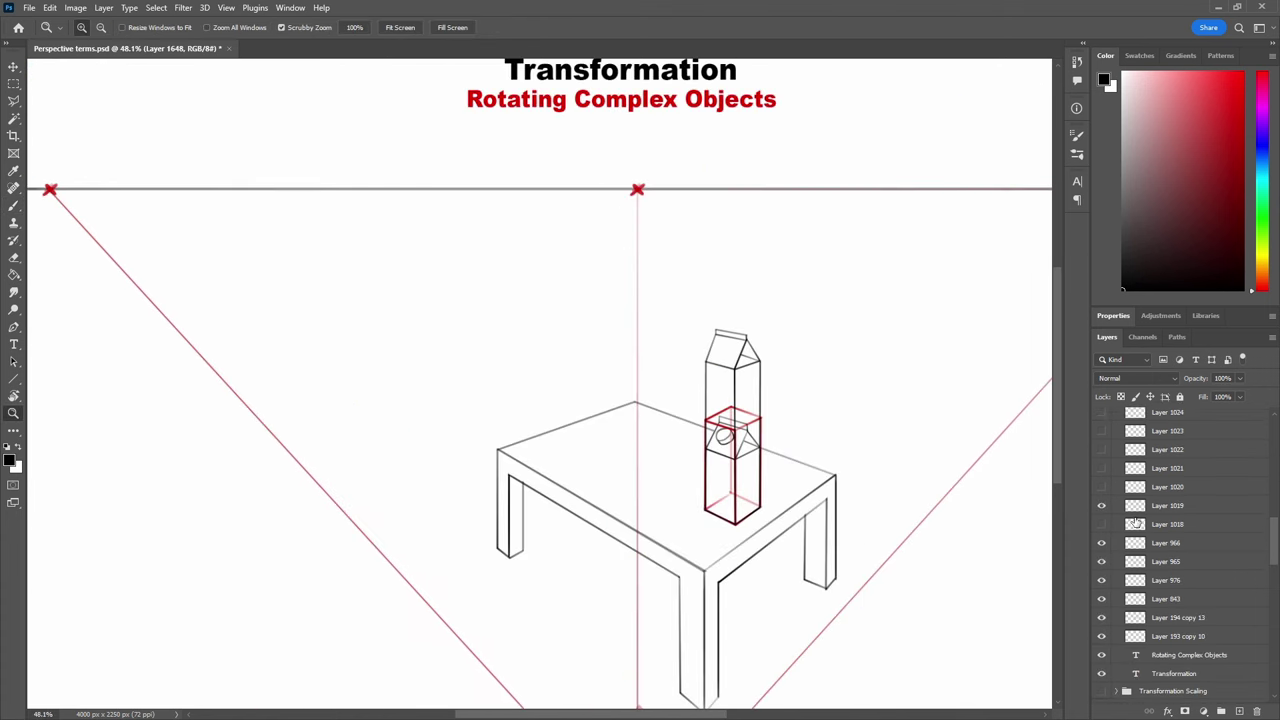
left_click_drag(1104, 522, 1102, 505)
Copy the original carton's round cap from Layer 965 to its own layer and move it onto the tall carton's gable.
left_click_drag(1000, 546, 919, 507)
left_click_drag(700, 268, 717, 264)
left_click(656, 303)
key("l")
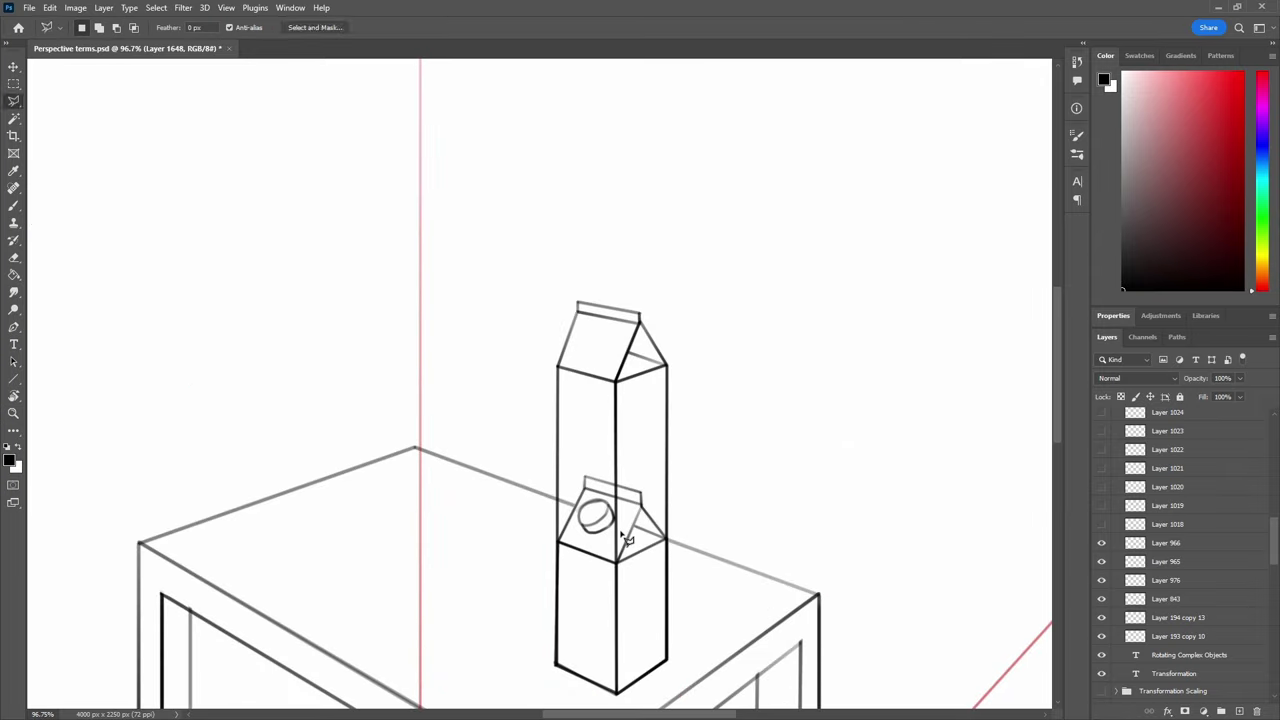
left_click_drag(620, 534, 585, 499)
left_click(1194, 563)
key("ctrl+j")
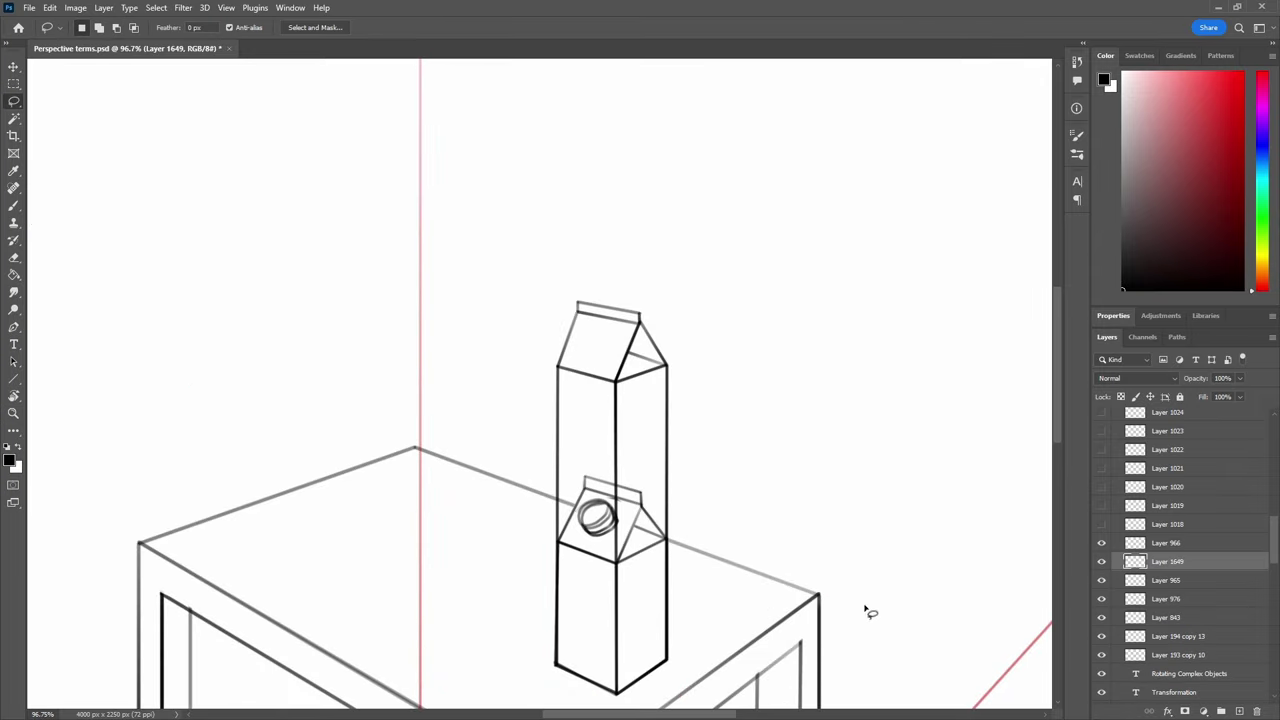
key("v")
left_click_drag(844, 620, 826, 448)
Touch up the copied cap on the tall carton's gable with the eraser and brush.
key("e")
key("b")
key("e")
key("b")
left_click_drag(608, 345, 592, 360)
key("e")
key("b")
key("z")
left_click_drag(693, 370, 645, 394)
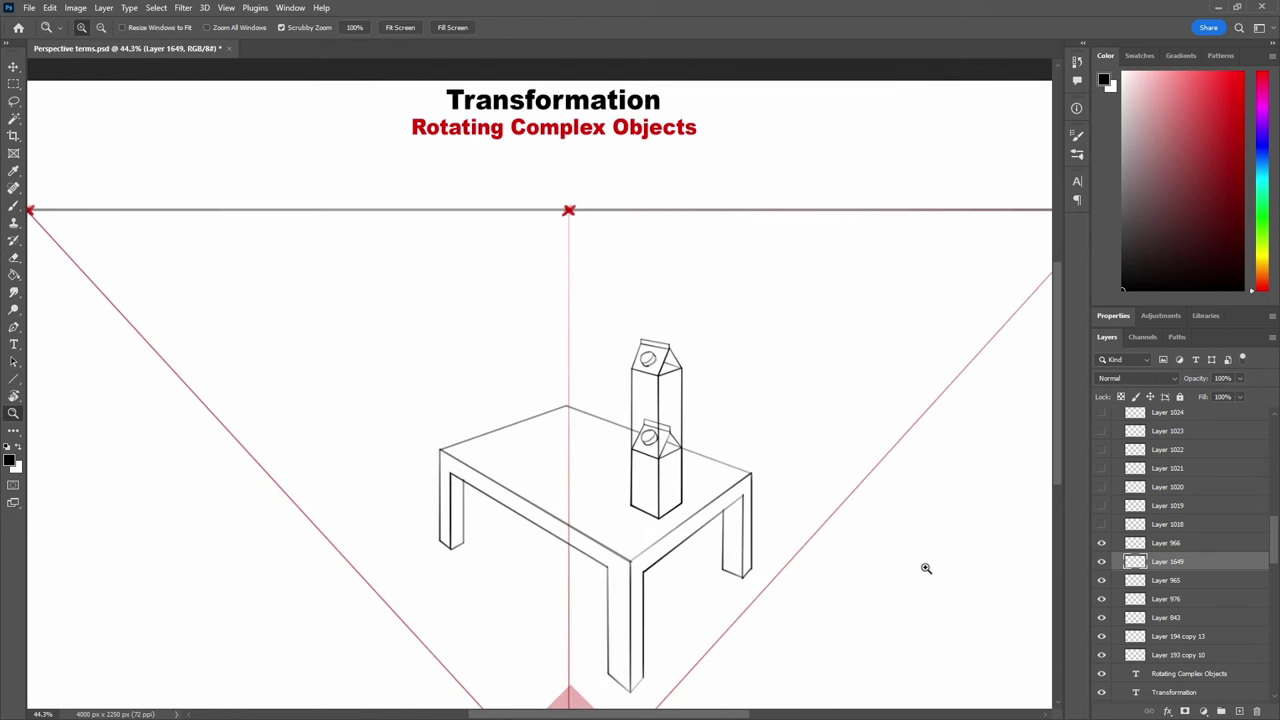
left_click_drag(921, 575, 897, 597)
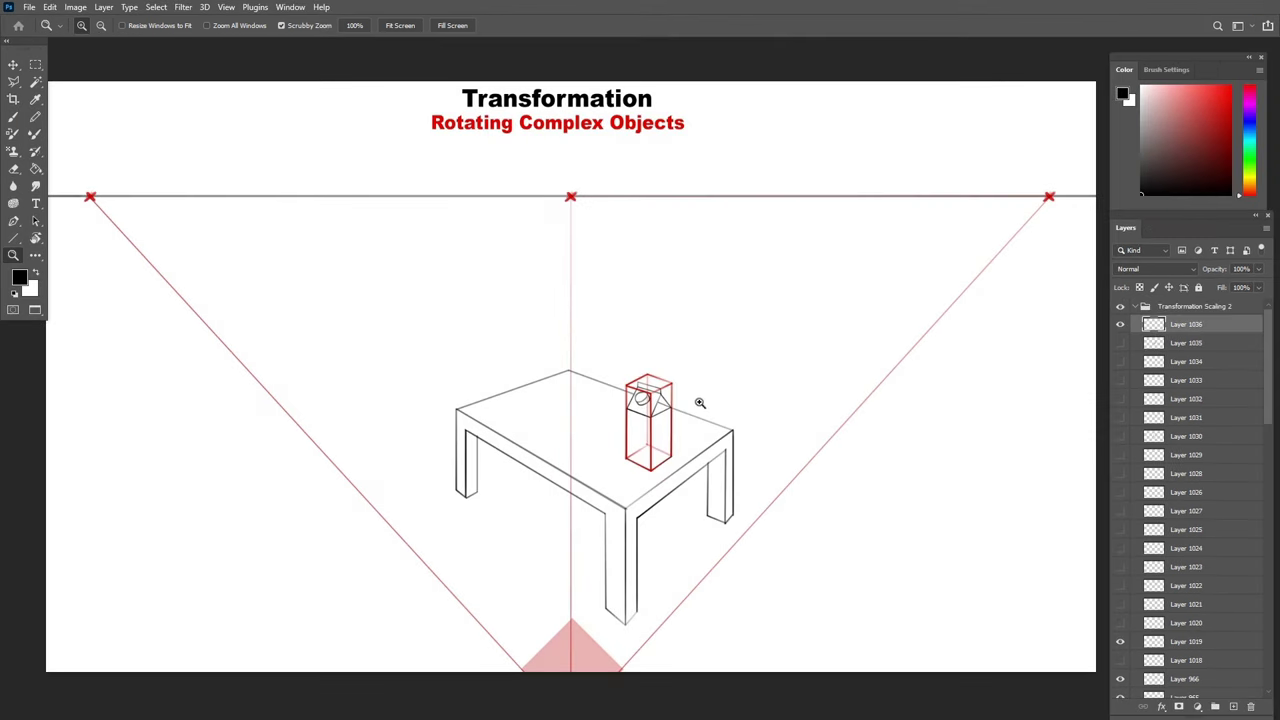
Set the brush colour to dark blue and draw crossing diagonals on the right face of the small carton's red bounding box.
left_click_drag(700, 401, 731, 371)
key("b")
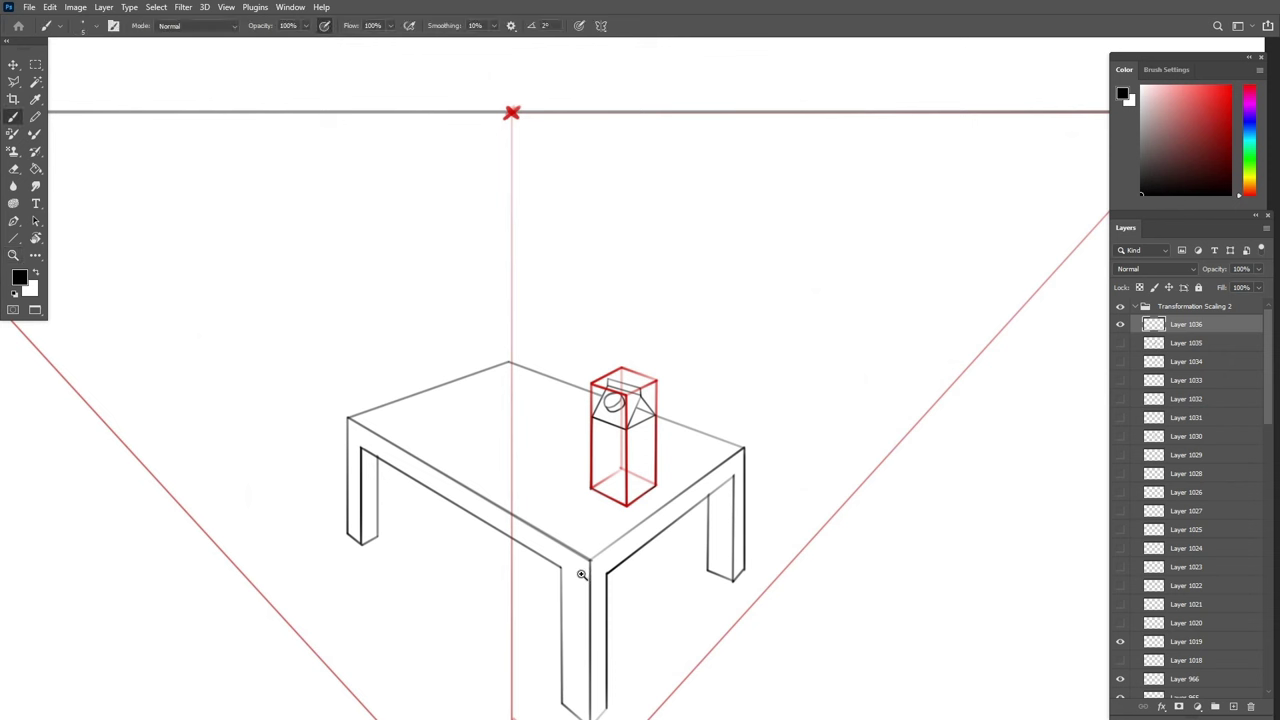
left_click(1249, 123)
left_click(1221, 130)
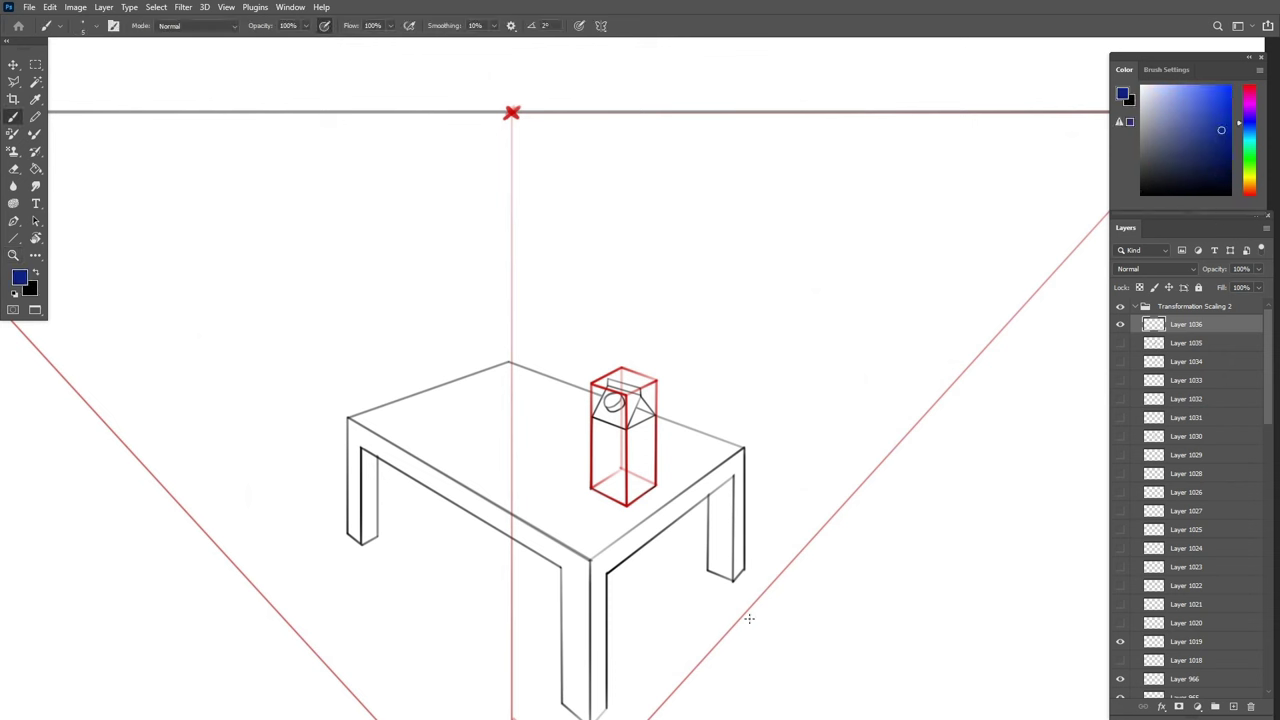
left_click(626, 506, "shift")
left_click(627, 395)
left_click(656, 487, "shift")
Draw blue guides from the right and left vanishing points through the bounding box at mid-height.
left_click_drag(618, 512, 505, 537)
left_click(13, 240)
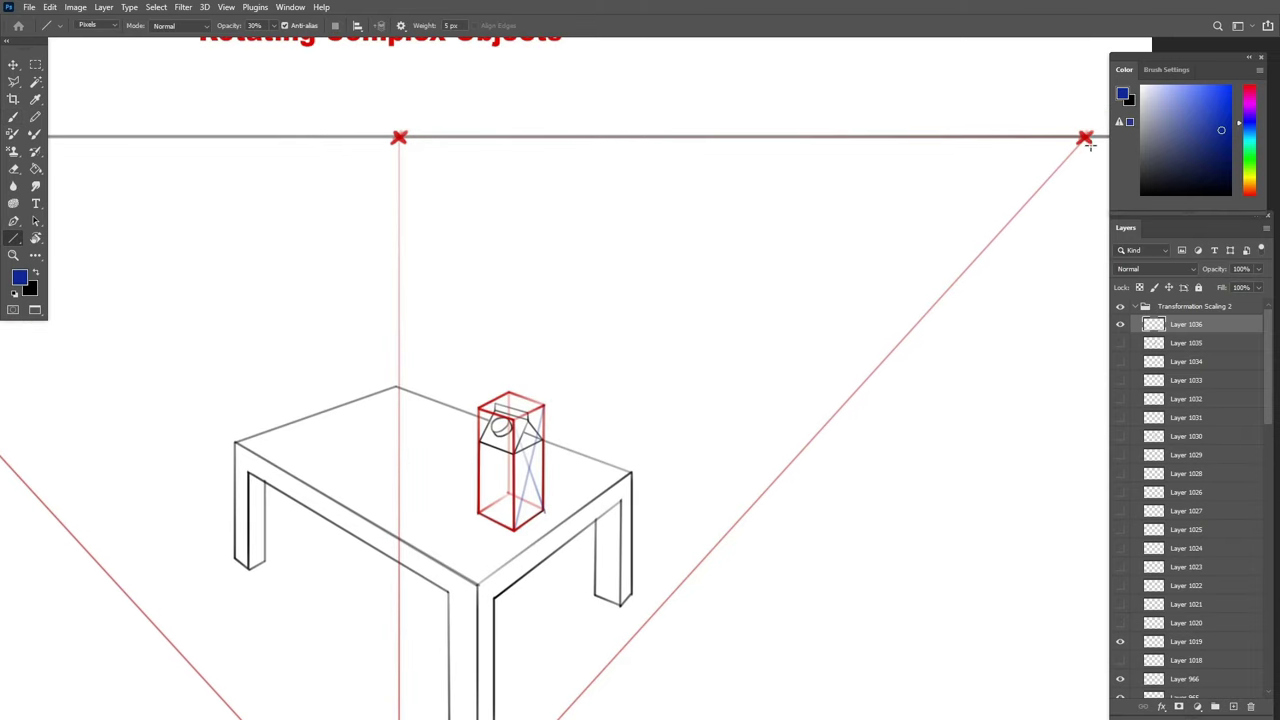
mouse_move(1085, 137)
left_mouse_down()
mouse_move(371, 525)
mouse_move(371, 561)
left_mouse_up()
left_click_drag(715, 477, 1100, 447)
left_click_drag(119, 112, 1062, 468)
Outline the lower half of the bounding box in blue, tracing its mid-height edges, sides and base edges.
left_click_drag(992, 524, 737, 606)
left_click_drag(726, 530, 757, 530)
key("b")
left_click(696, 504)
left_click(655, 522, "shift")
left_click(606, 504, "shift")
left_click(606, 573, "shift")
left_click(655, 596, "shift")
left_click(696, 572, "shift")
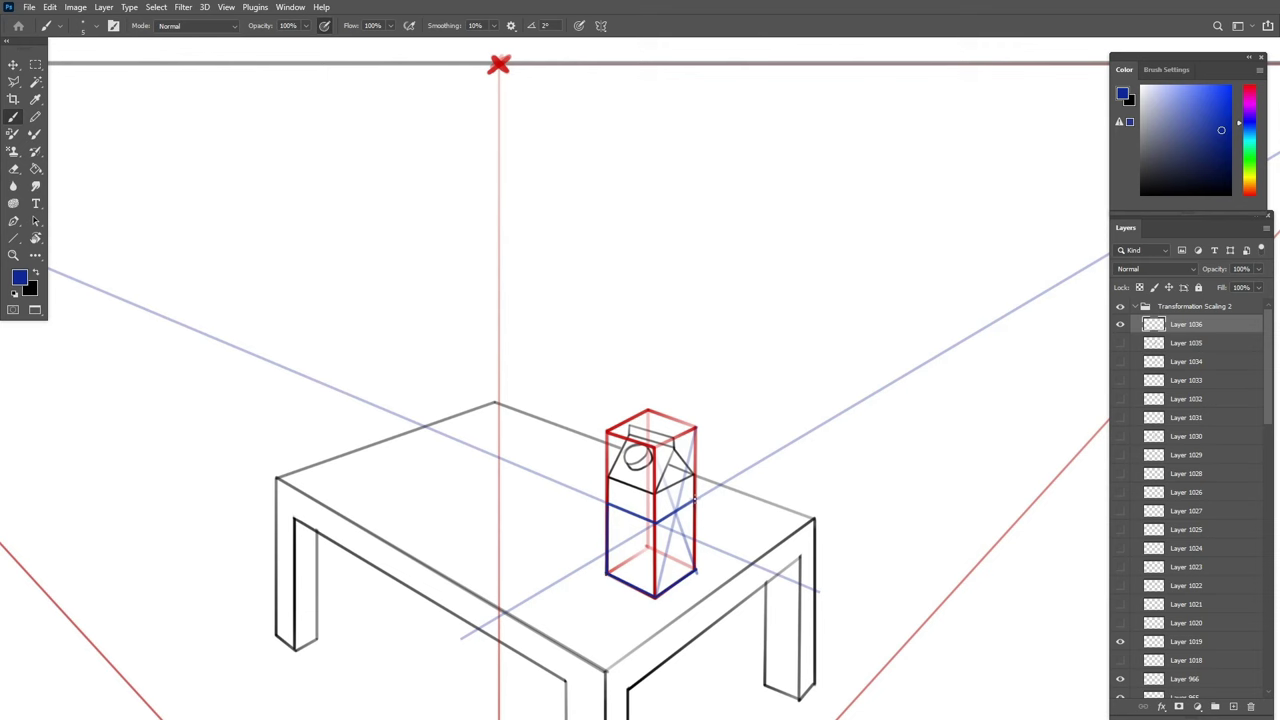
left_click(696, 504, "shift")
left_click(695, 498, "shift")
scroll(657, 590, "down", 5)
key("u")
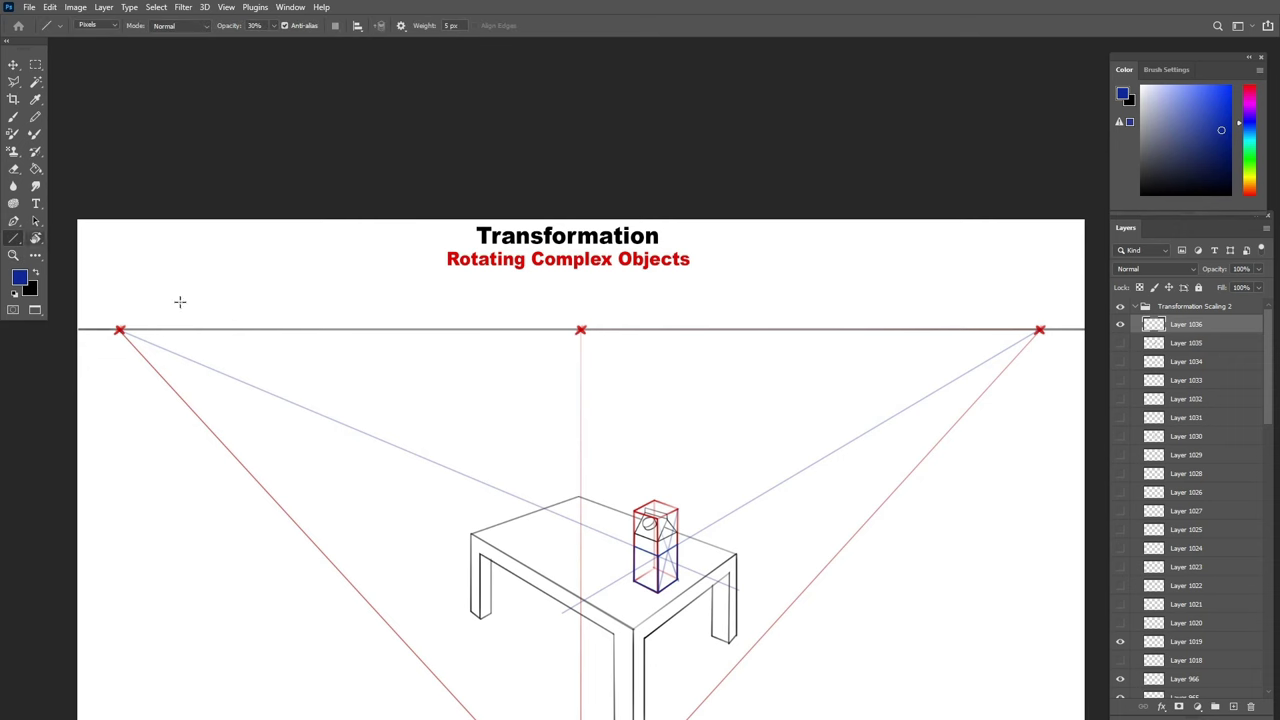
Draw two more blue guides from the vanishing points through the half-height box's side corners and outline the back edges of its top face.
left_click_drag(120, 329, 750, 537)
left_click_drag(1040, 329, 557, 562)
key("b")
scroll(689, 547, "up", 5)
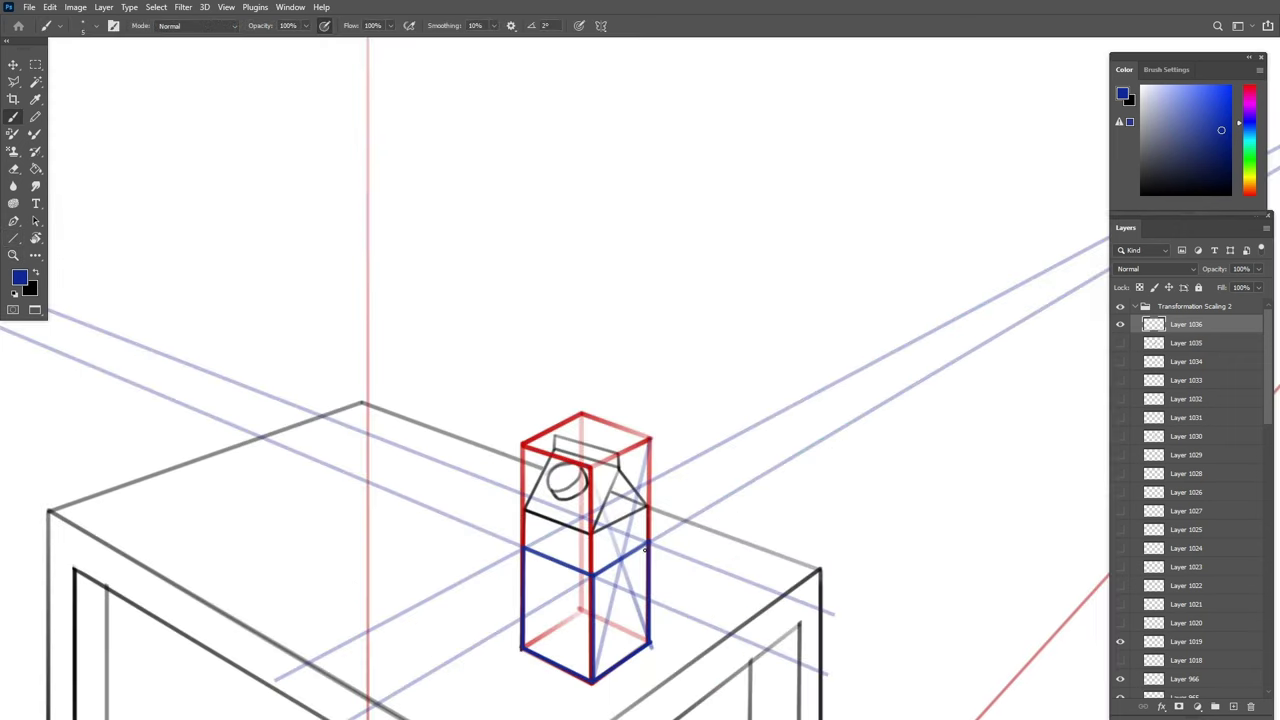
left_click(585, 516, "shift")
left_click(523, 547, "shift")
Hide the layers holding the red bounding box and the original milk carton.
key("z")
left_click_drag(770, 460, 685, 500)
left_click(1120, 644)
left_click_drag(1027, 654, 985, 606)
left_click(1121, 698)
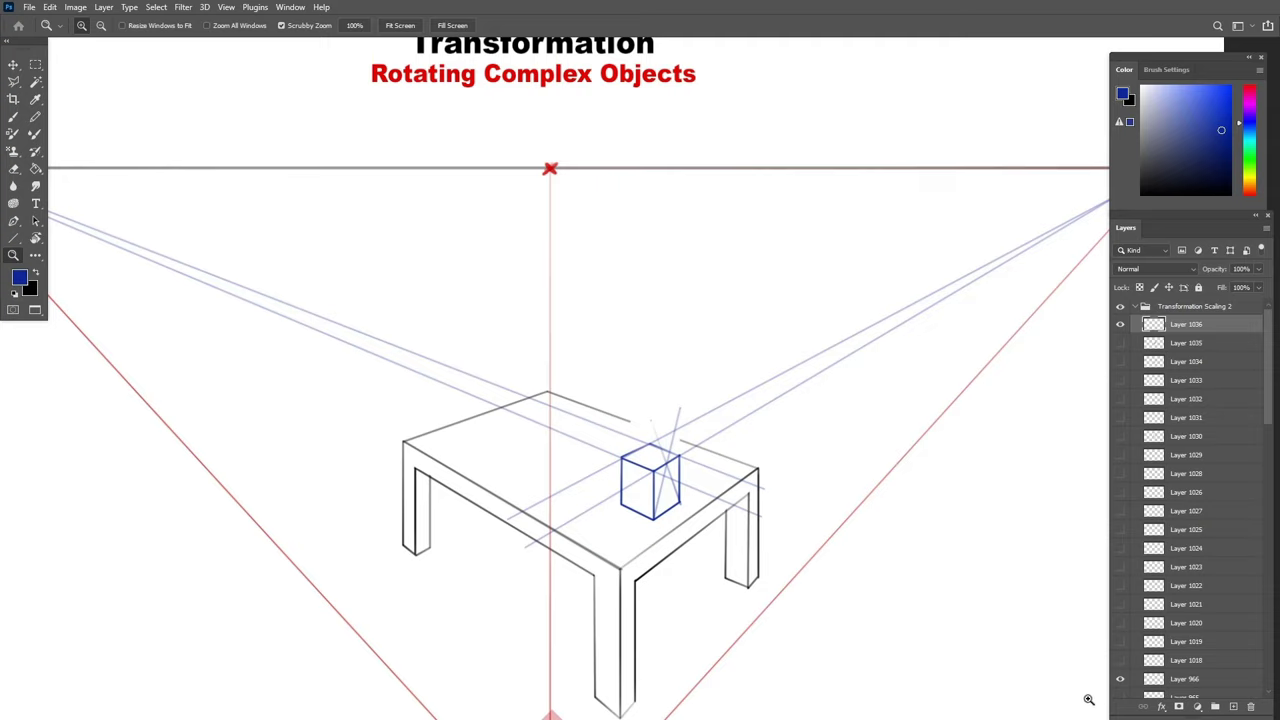
Draw the carton's shoulder lines in blue across the left and right faces of the half-height box.
left_click(697, 492)
key("b")
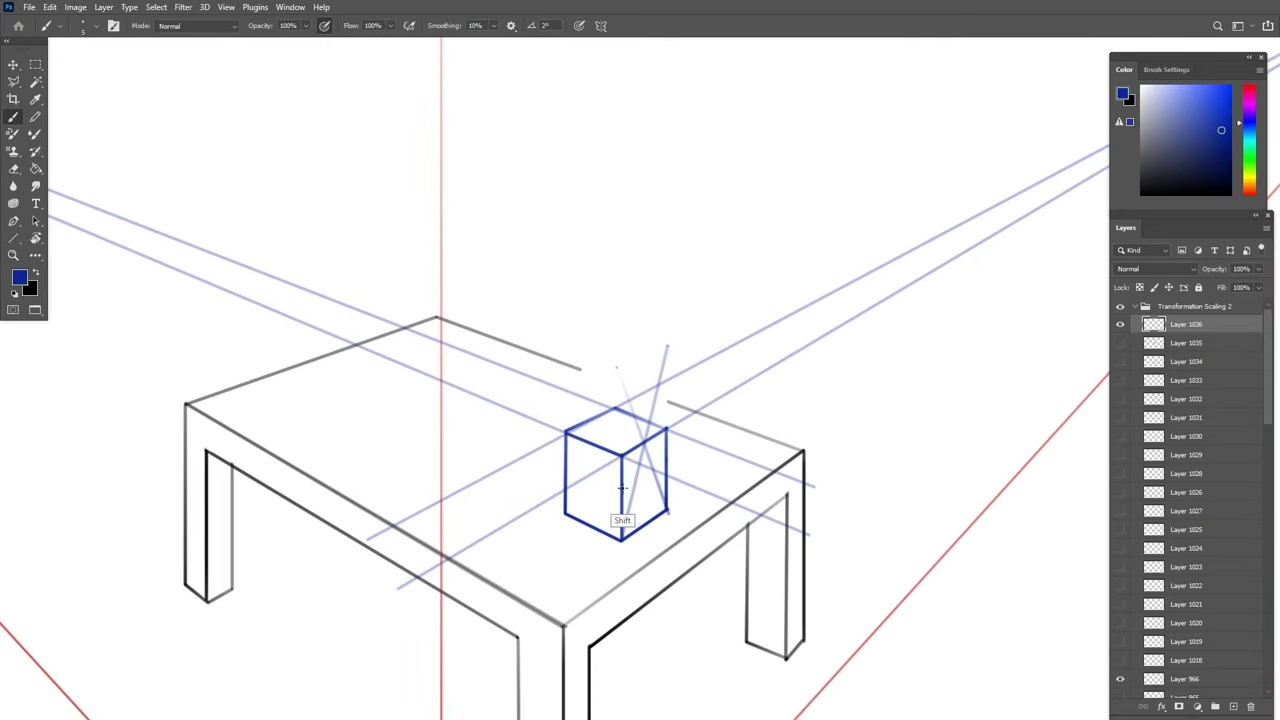
left_click(622, 489, "shift")
left_click(565, 463, "shift")
key("ctrl+z")
left_click(621, 488)
left_click(564, 463, "shift")
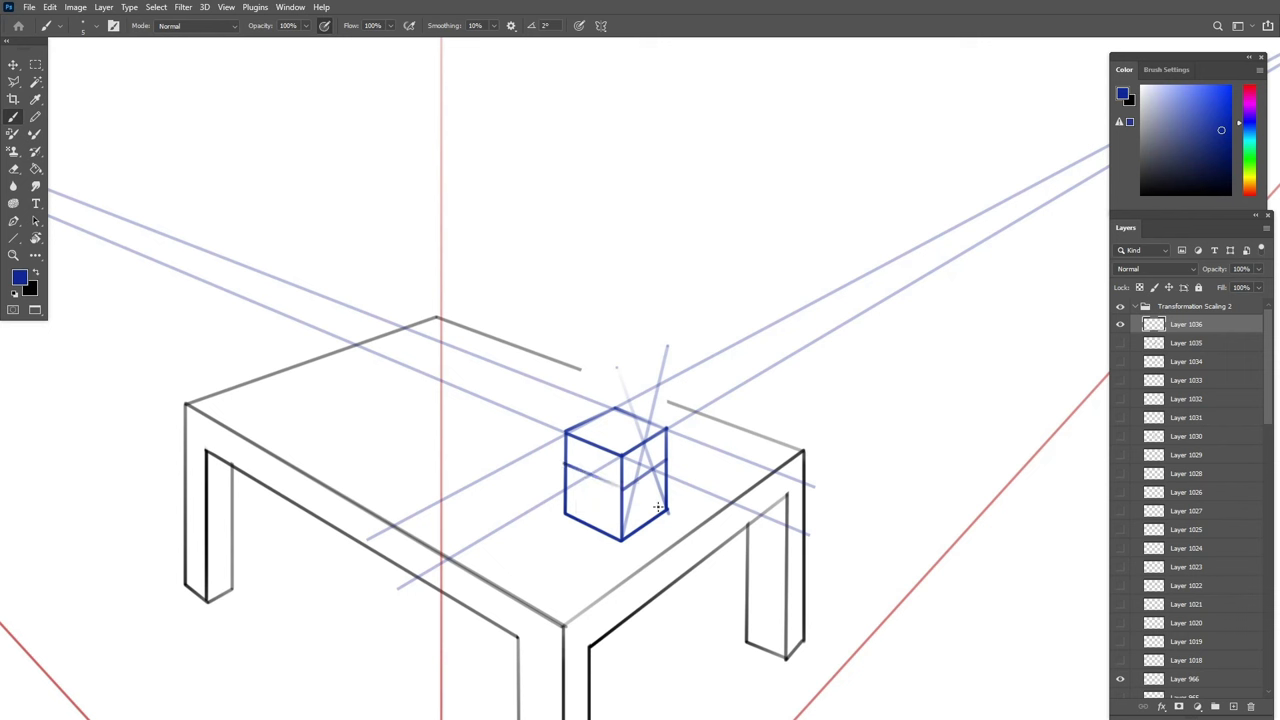
Draw the carton's ridge line across the top of the blue box and its front gable slopes down to the shoulder line.
left_click(643, 446)
left_click(589, 424, "shift")
left_click(644, 448, "shift")
left_click(621, 486, "shift")
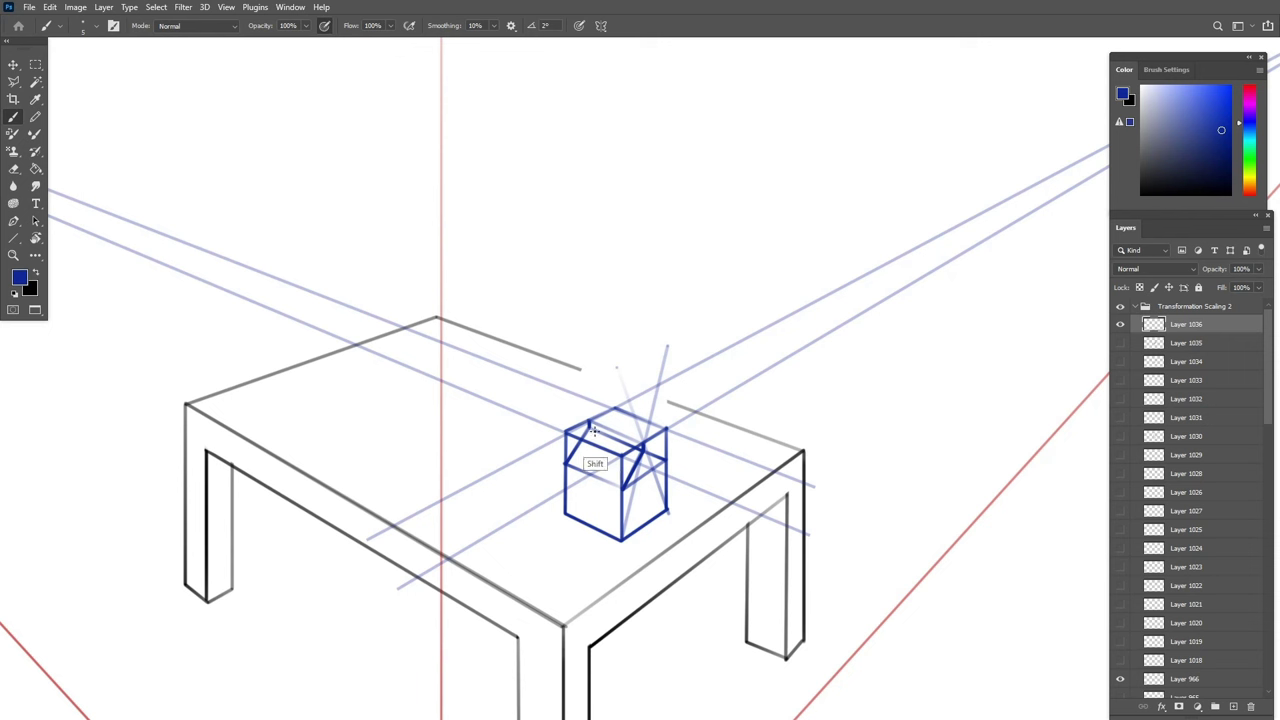
left_click(566, 464, "shift")
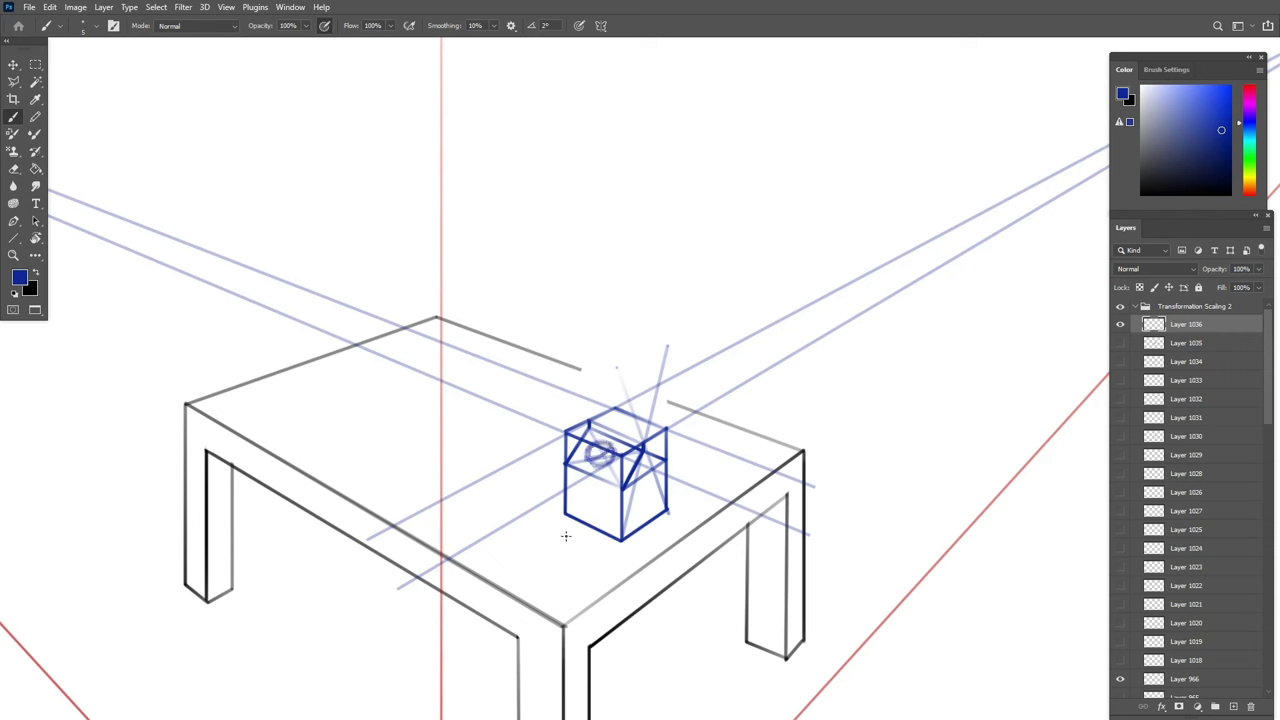
On a new layer, trace the outline of the half-height carton's right side in black, including its gable slopes and base edge.
key("d")
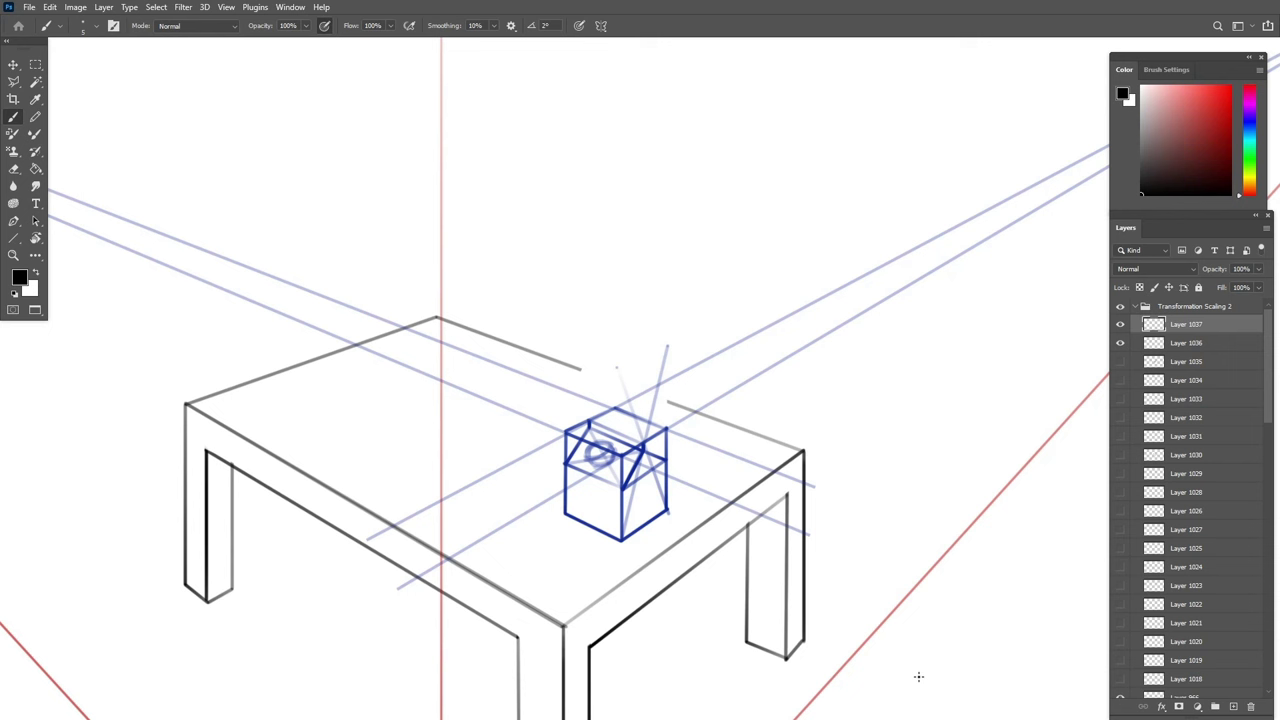
left_click(621, 540)
left_click(622, 489, "shift")
left_click(643, 449, "shift")
left_click(666, 460, "shift")
left_click(667, 510, "shift")
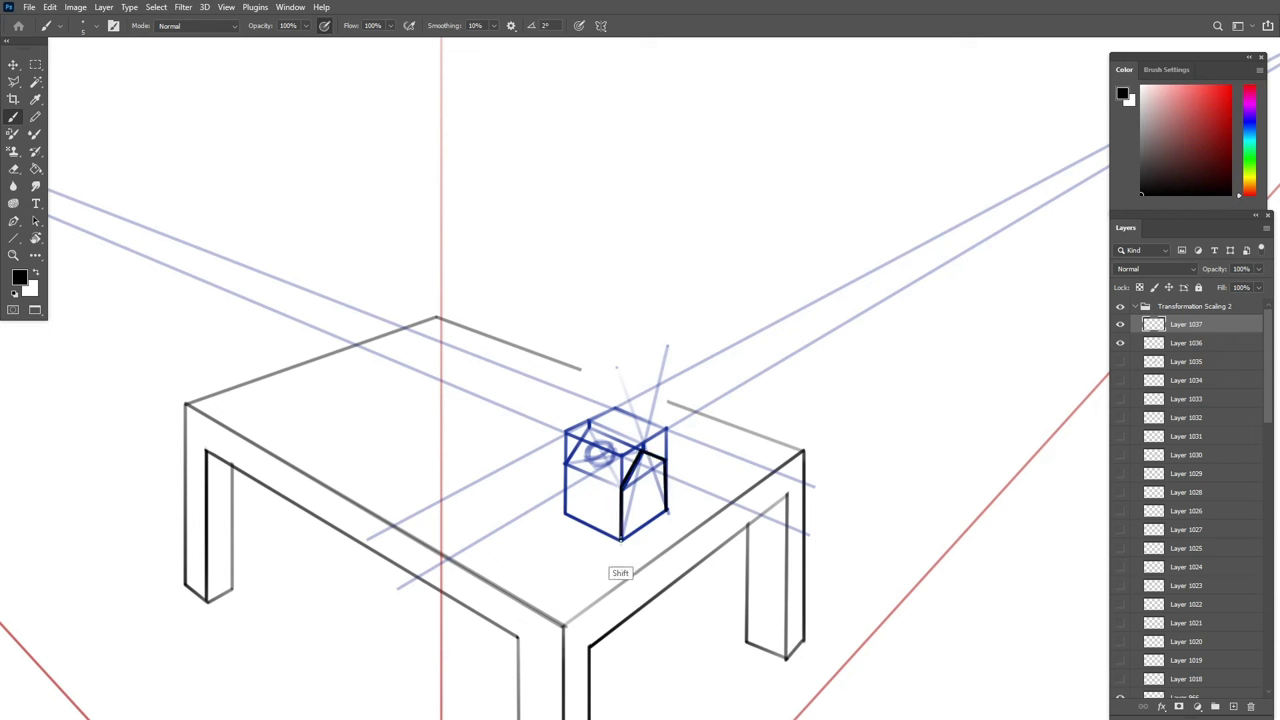
left_click(621, 540, "shift")
Trace the half-height carton's left face, front gable panel, ridge and shoulder lines in black.
left_click(564, 513, "shift")
left_click(564, 462, "shift")
left_click(620, 490, "shift")
left_click(564, 462)
left_click(590, 420, "shift")
left_click(643, 449, "shift")
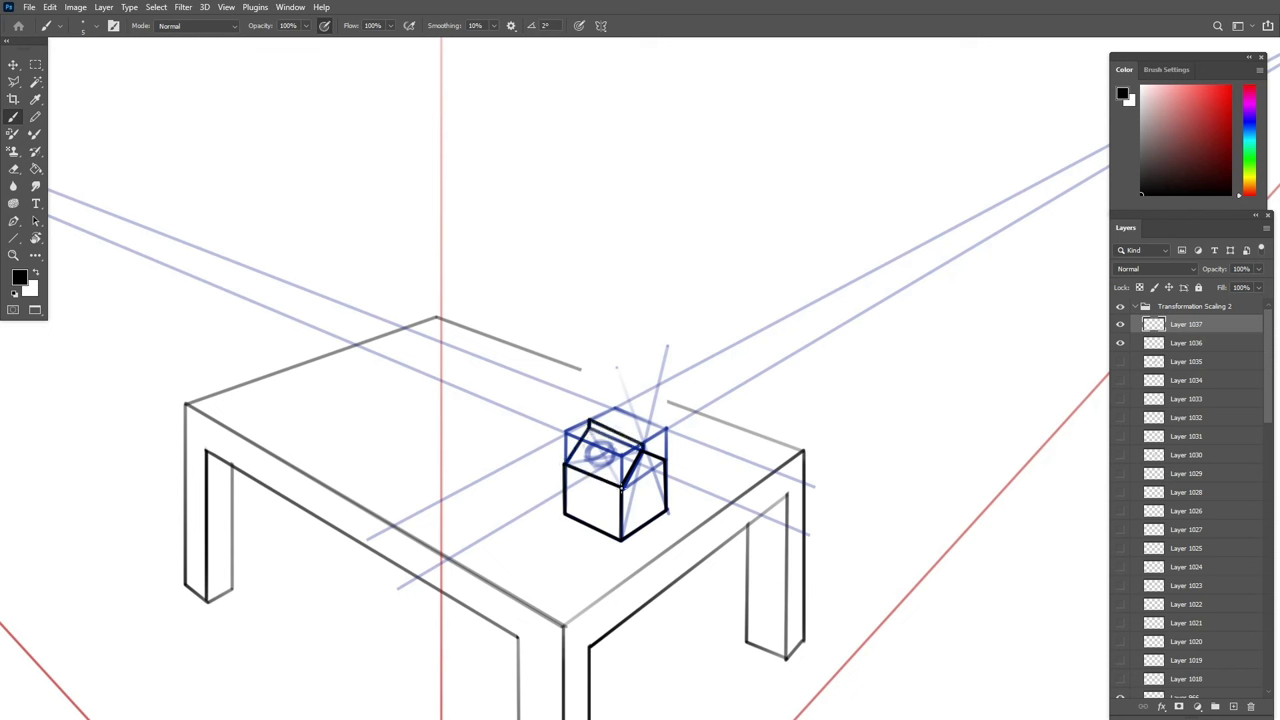
left_click(665, 461, "shift")
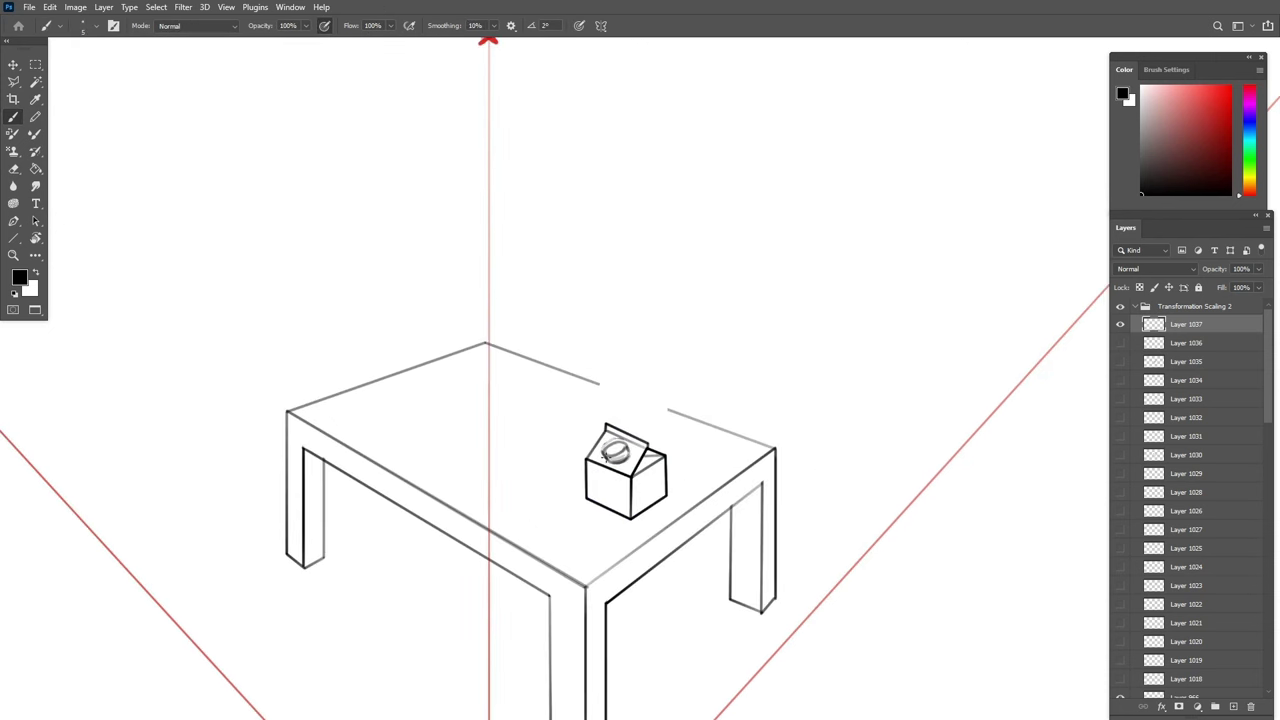
Show the layers with the enlarged, double-height and original cartons alongside the half-height one, and collapse the Transformation Scaling 2 group.
key("e")
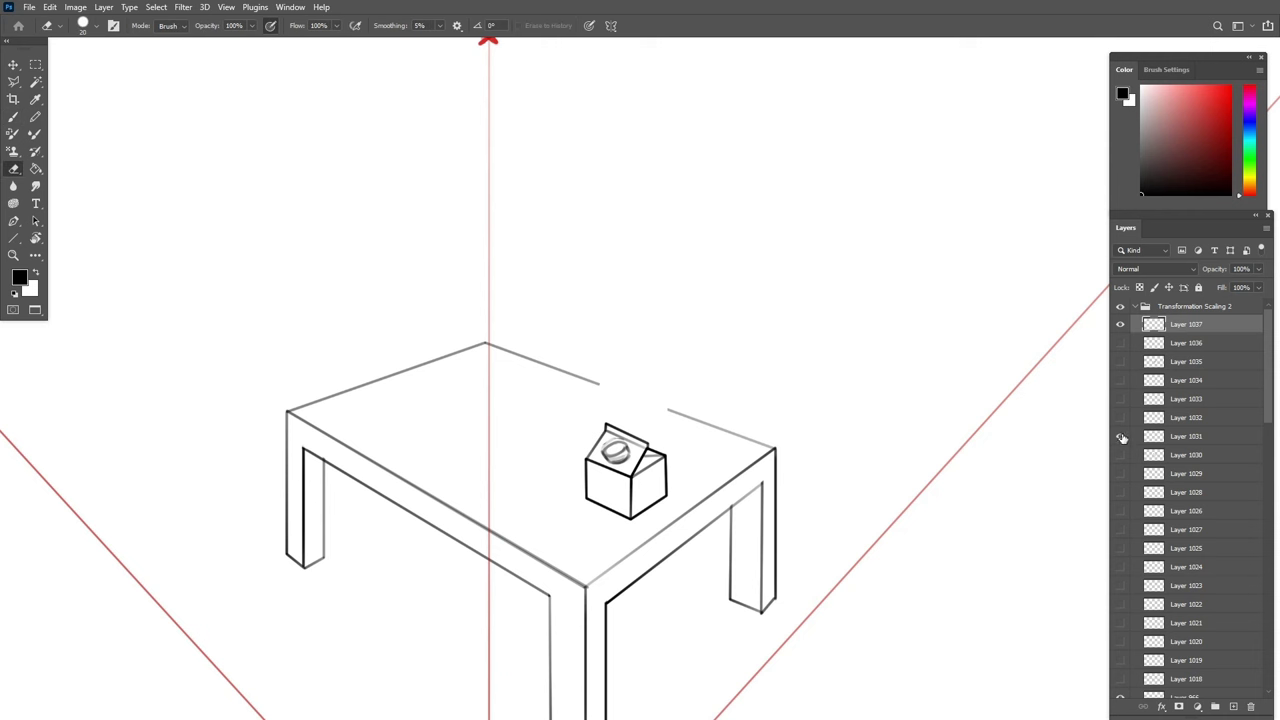
left_click(1121, 436)
left_click(1121, 343)
left_click(1121, 343)
left_click(1120, 361)
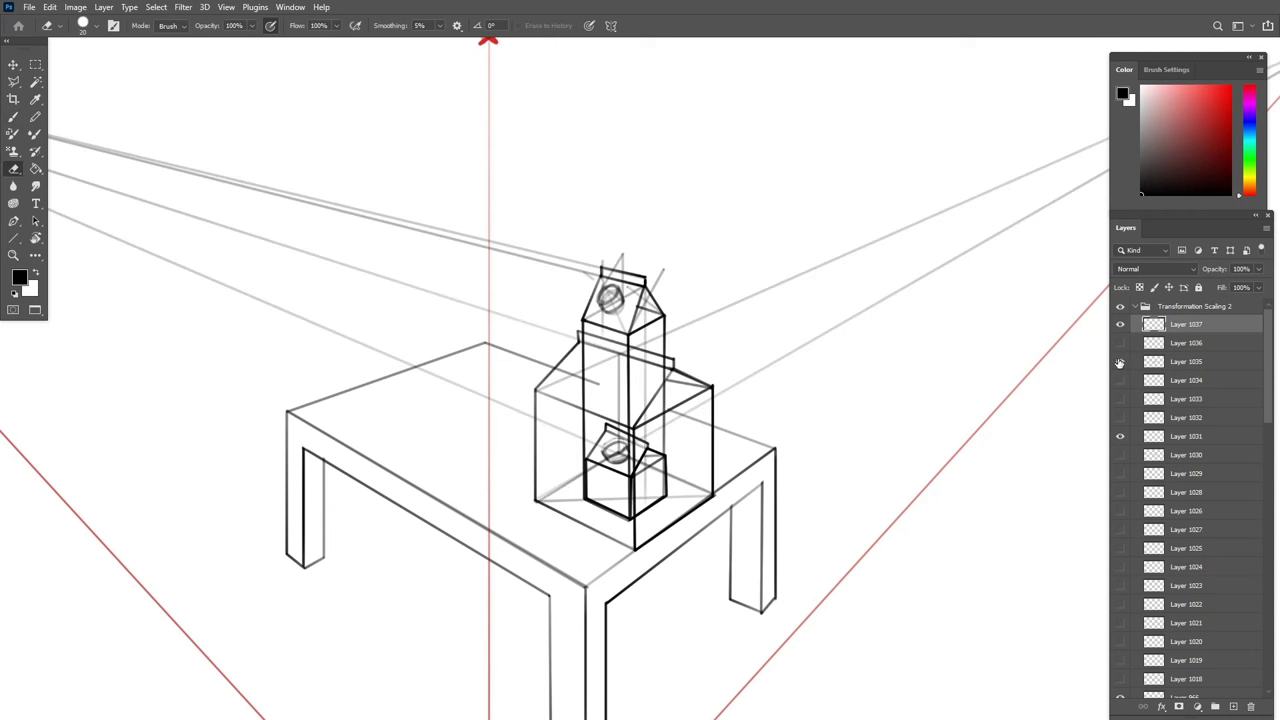
scroll(1177, 515, "down", 3)
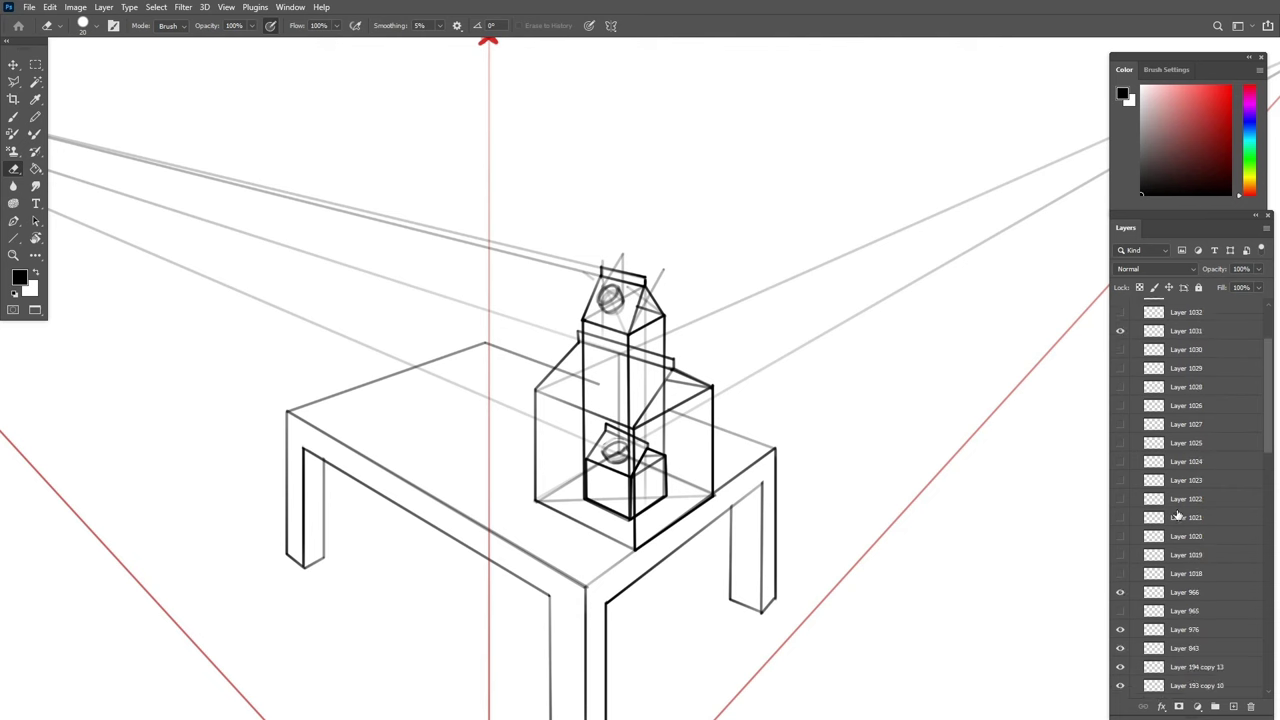
left_click(1120, 610)
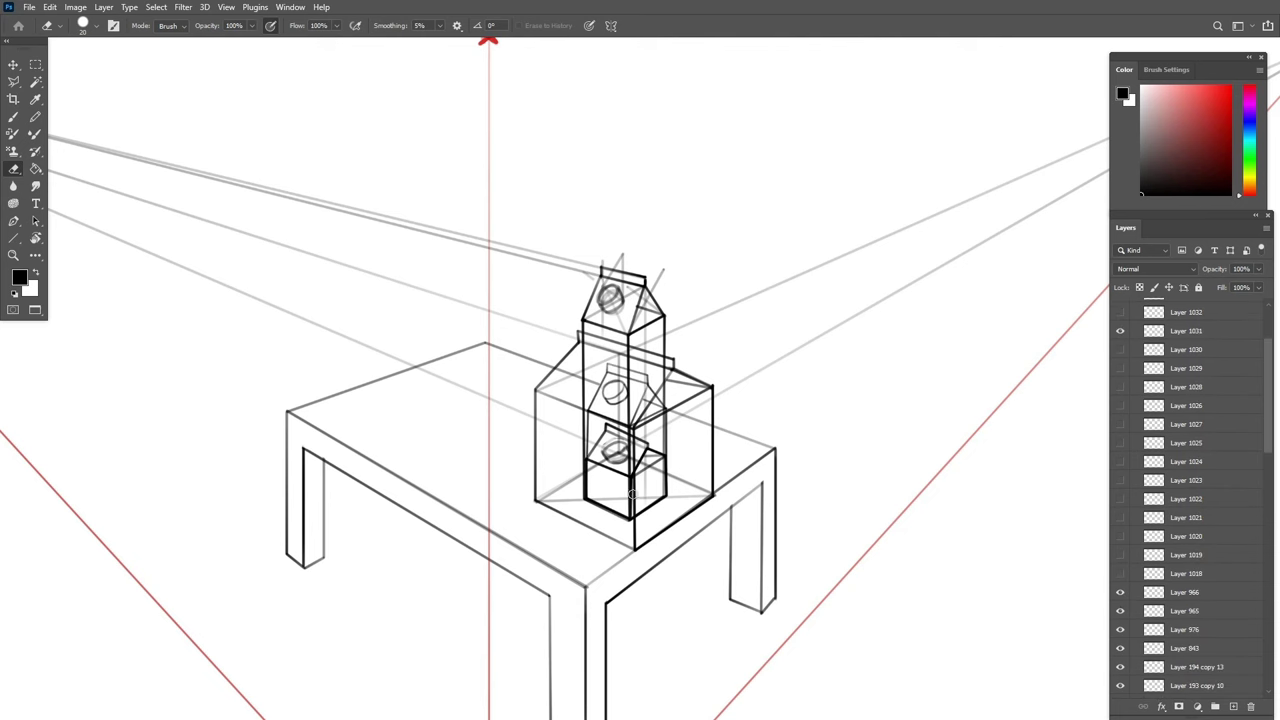
key("z")
left_click_drag(704, 562, 656, 618)
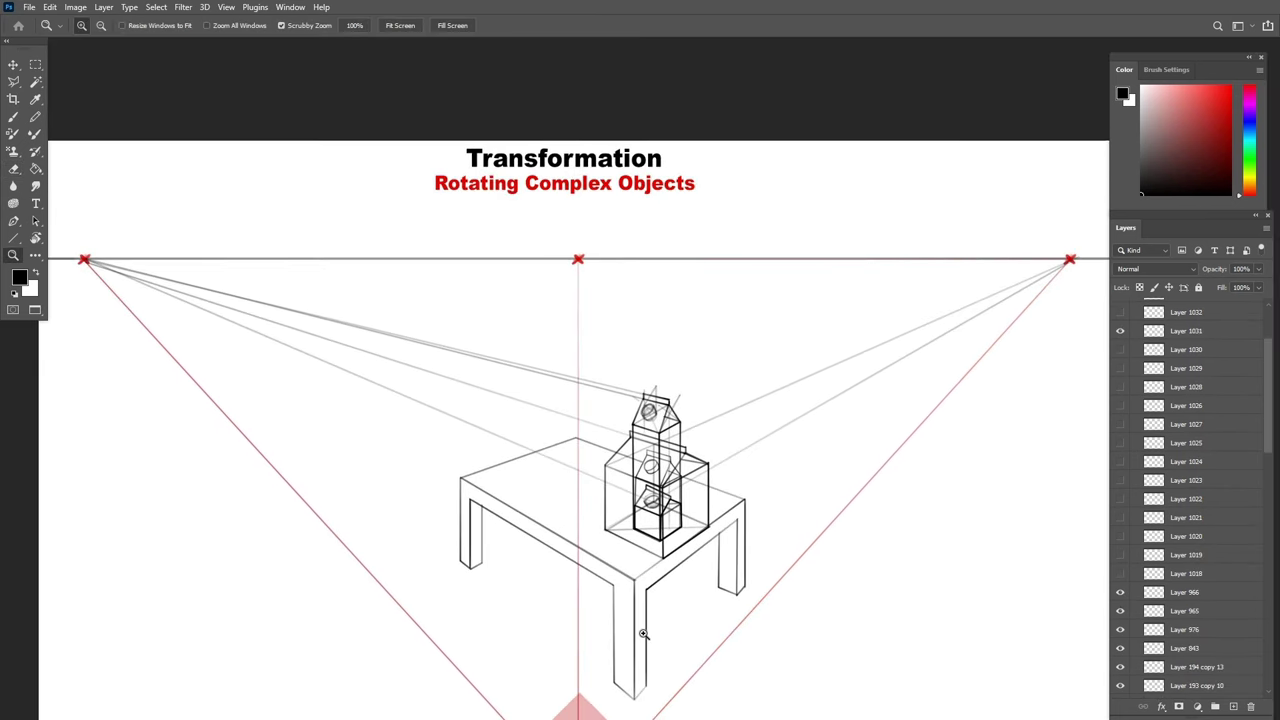
left_click_drag(1270, 344, 1270, 315)
left_click(1135, 306)
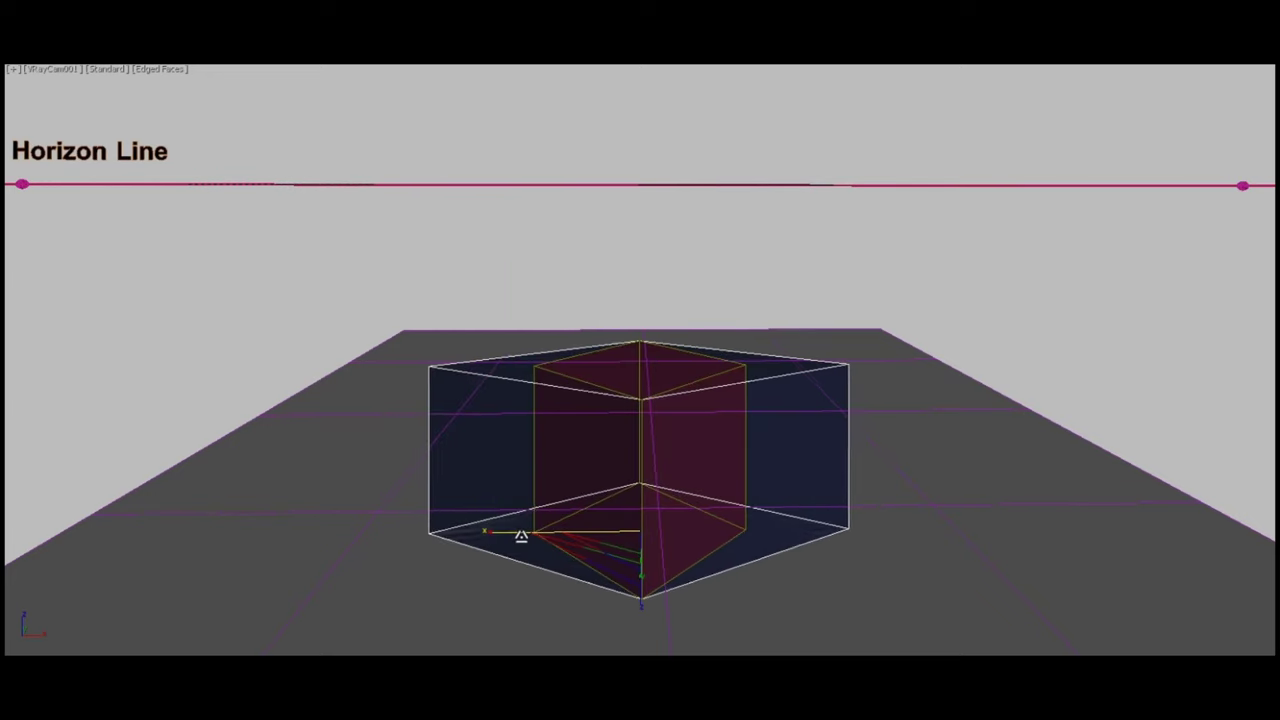
In 3ds Max, try stretching the blue box horizontally and vertically from its near bottom corner, undoing each scaling.
left_click_drag(520, 536, 518, 536)
key("ctrl+z")
mouse_move(640, 577)
left_mouse_down()
mouse_move(634, 617)
mouse_move(640, 600)
left_mouse_up()
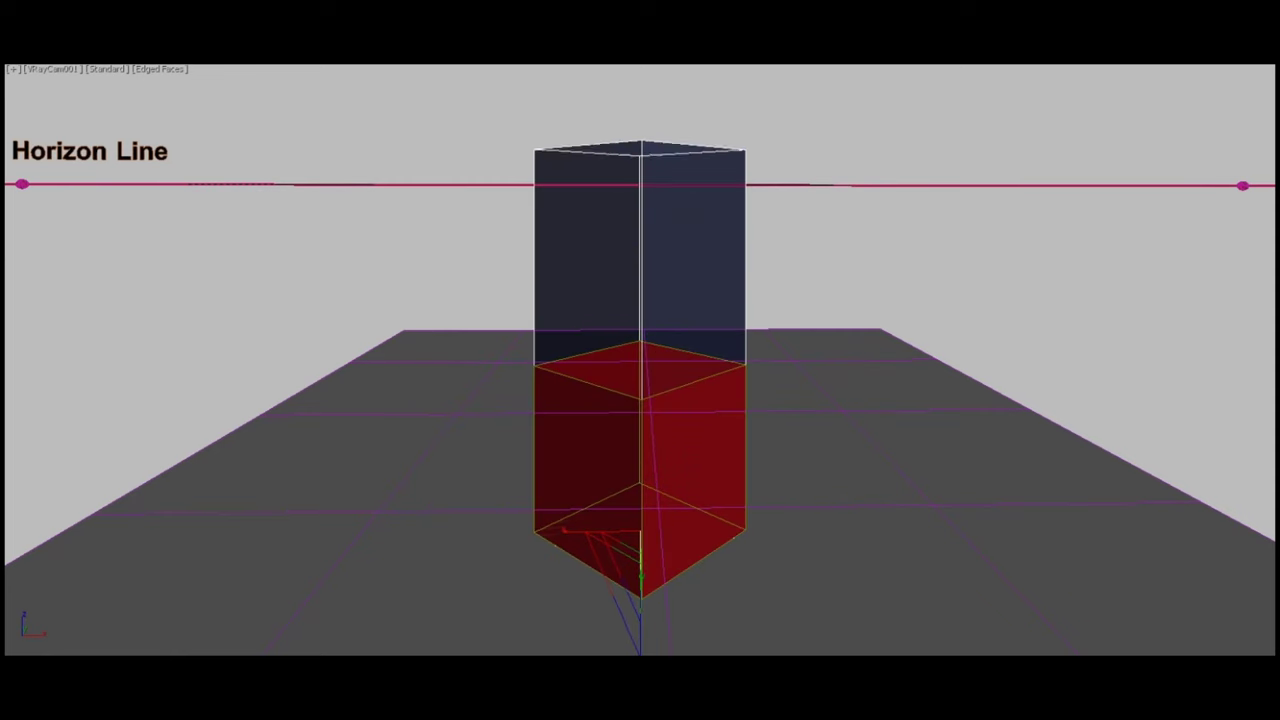
key("ctrl+z")
key("w")
left_click(977, 453)
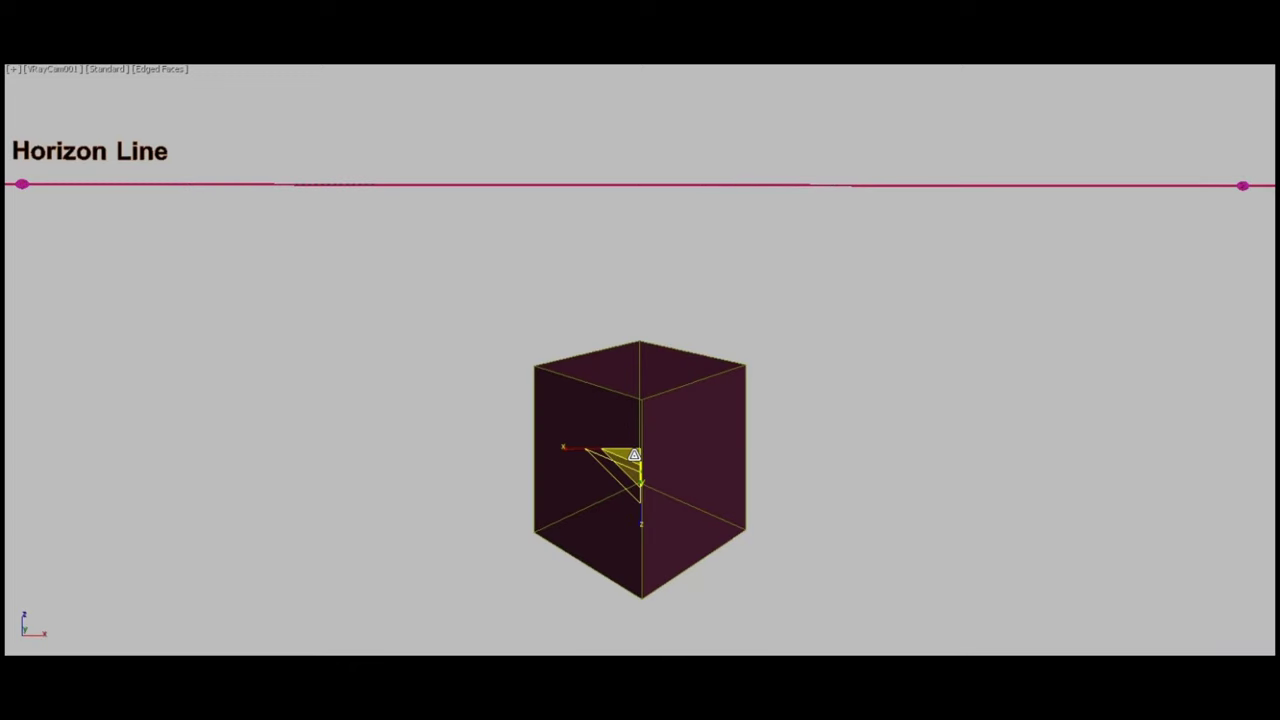
Uniformly scale the box about its centre and the pyramid about pivots at its base and at mid-height.
left_click_drag(634, 455, 677, 486)
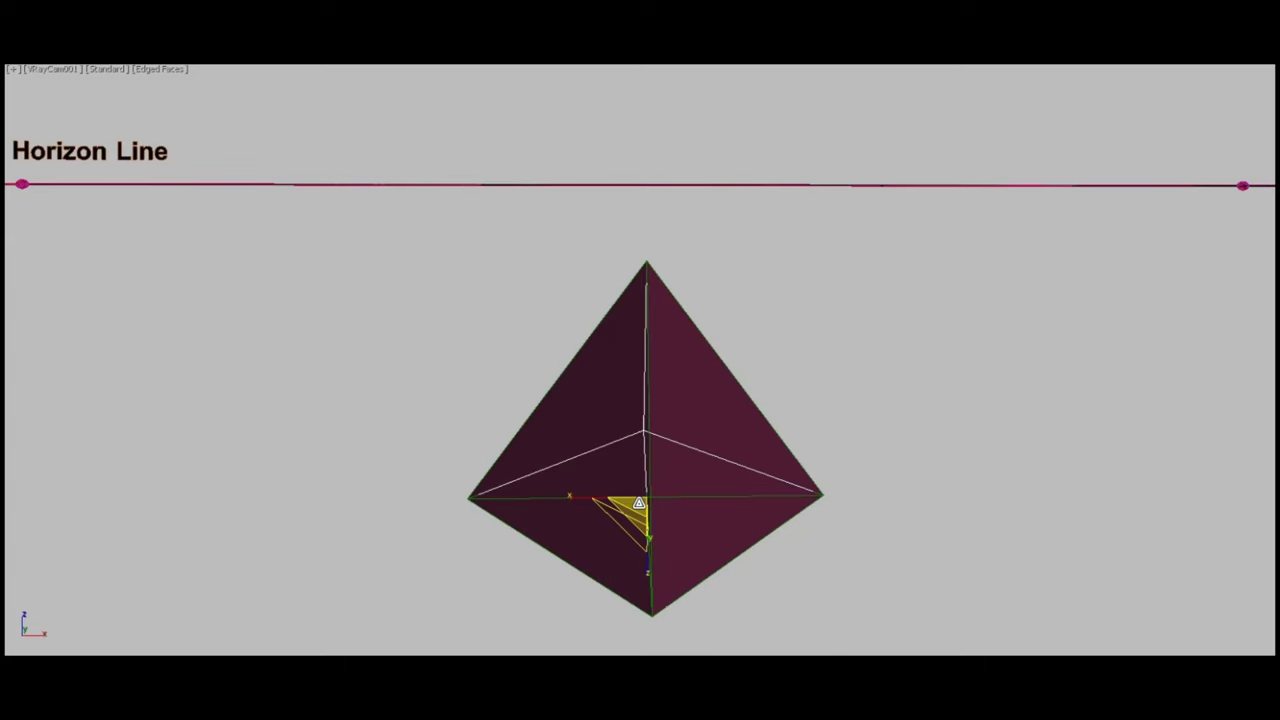
left_click_drag(638, 503, 651, 450)
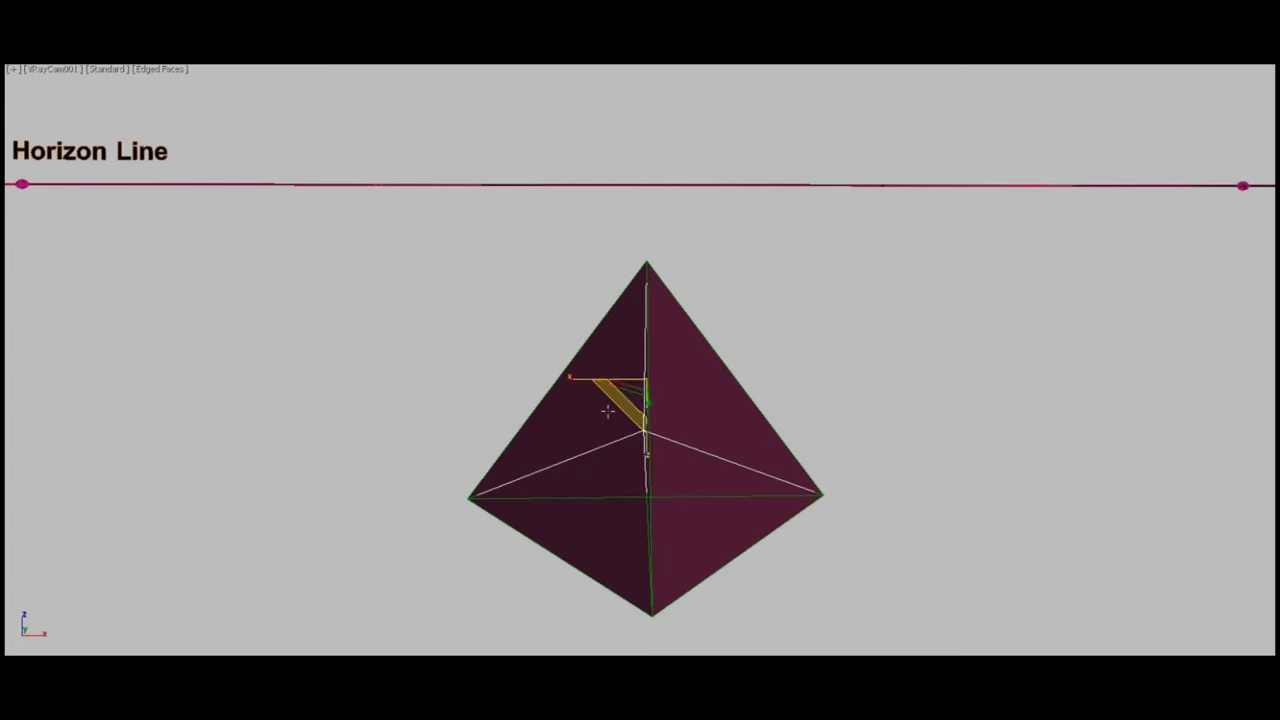
left_click_drag(632, 385, 686, 277)
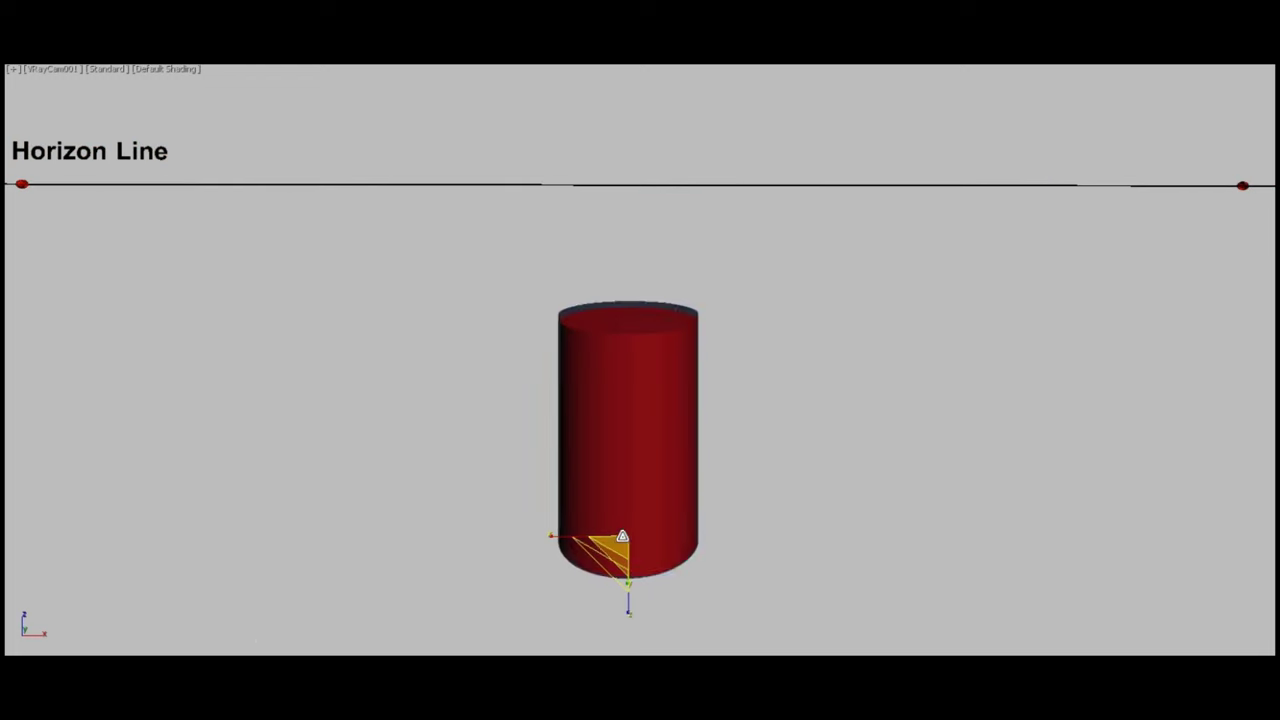
Enlarge the blue cylinder uniformly from the centre of its base.
left_click_drag(631, 545, 631, 508)
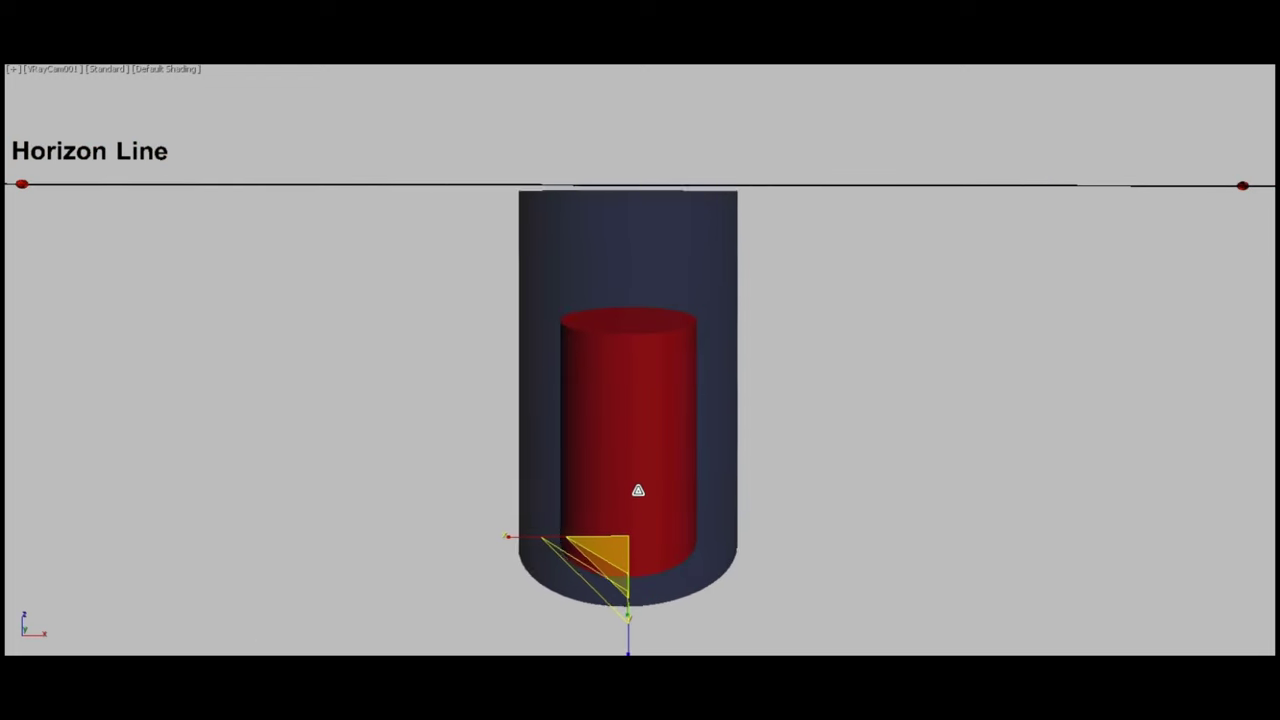
mouse_move(637, 489)
left_mouse_down()
mouse_move(649, 460)
mouse_move(643, 517)
mouse_move(649, 470)
left_mouse_up()
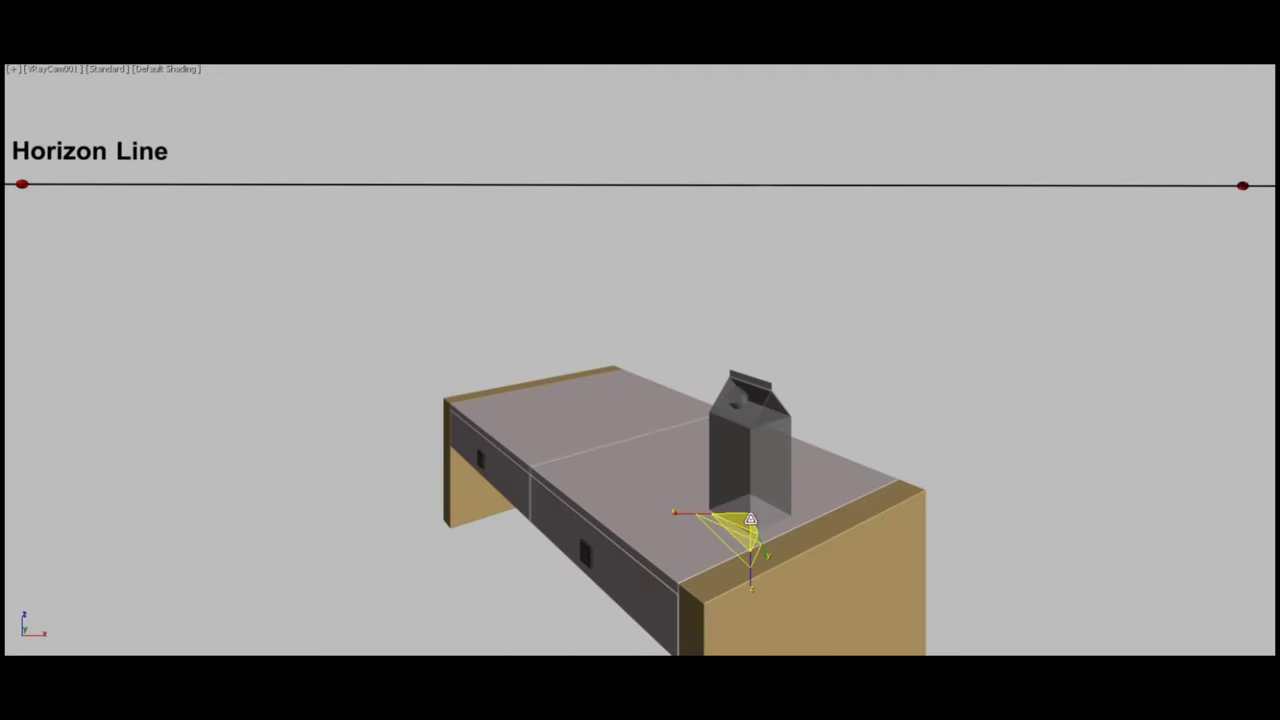
Try scaling the milk carton on the table from its base corner, first uniformly and then only vertically.
left_click_drag(741, 522, 737, 446)
left_click(793, 417)
left_click_drag(752, 586, 770, 652)
left_click(793, 417)
Clone the milk carton and raise the copy's top vertices to make it taller without distorting the gable.
right_click(785, 474)
left_click(824, 578)
key("Return")
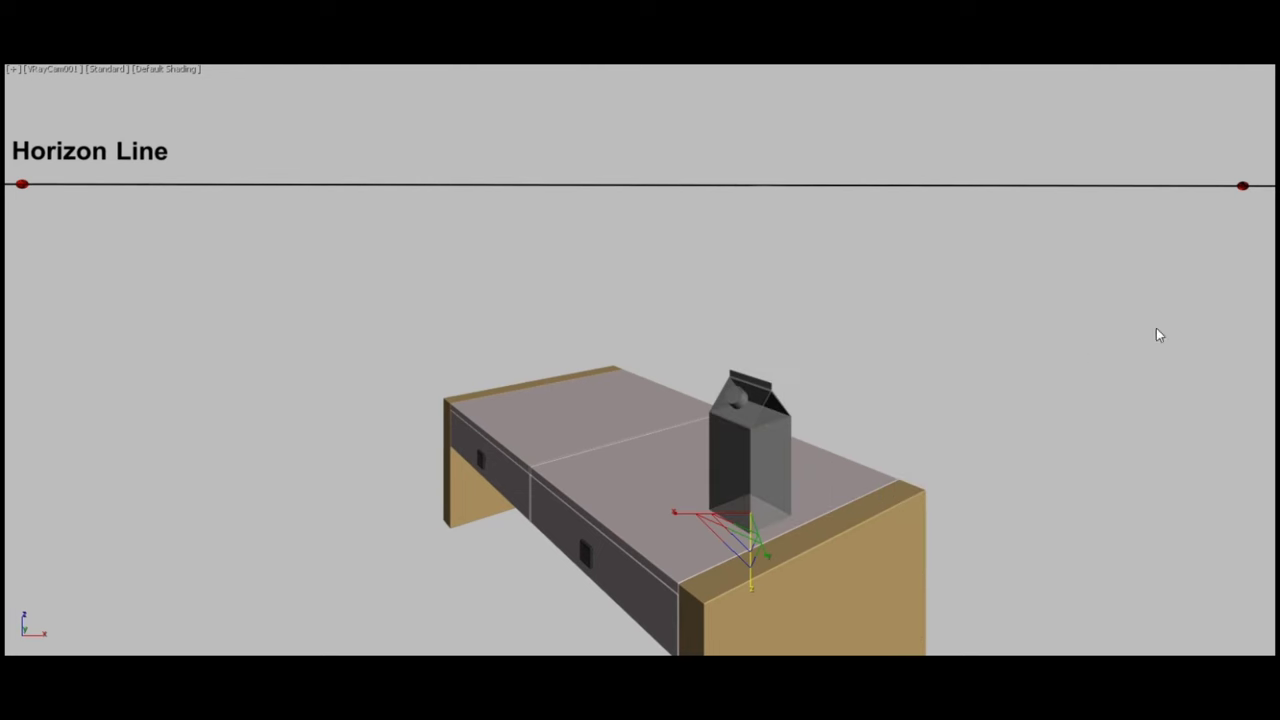
key("1")
key("w")
left_click_drag(750, 358, 771, 213)
key("1")
left_click(907, 298)
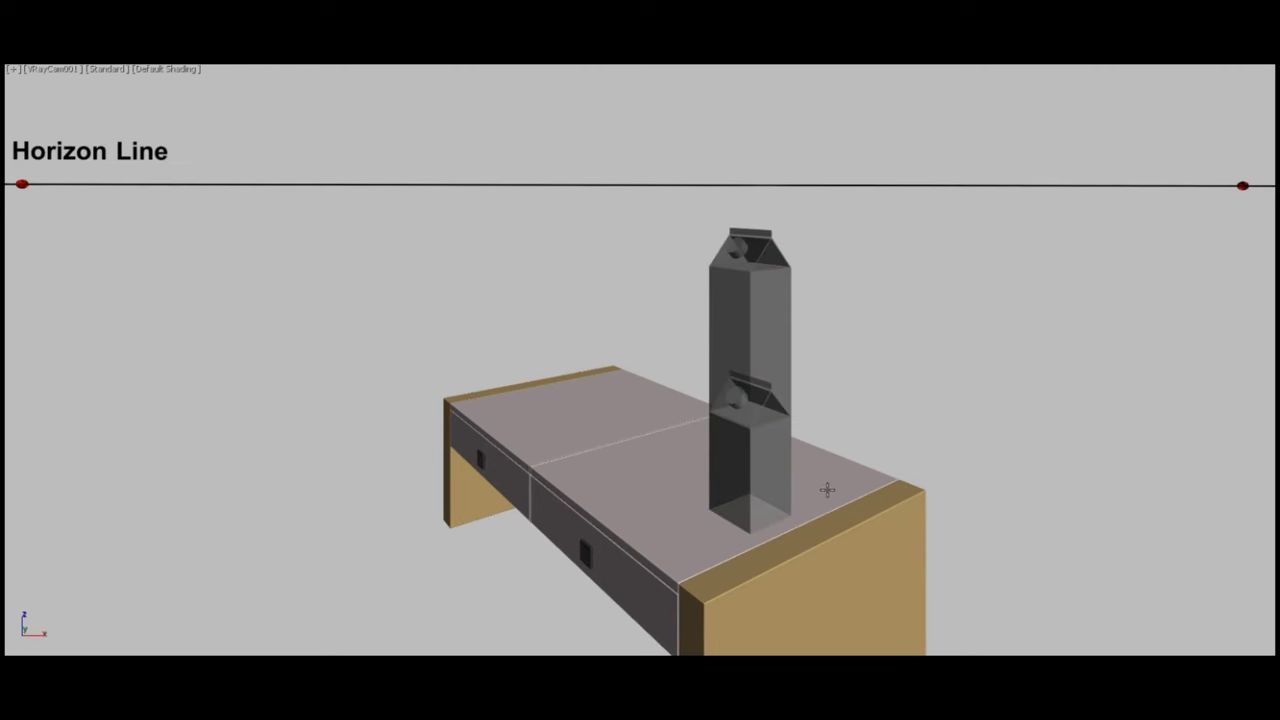
Delete the tall carton copy and try scaling the original carton from its base corner.
left_click(750, 300)
key("Delete")
left_click(776, 510)
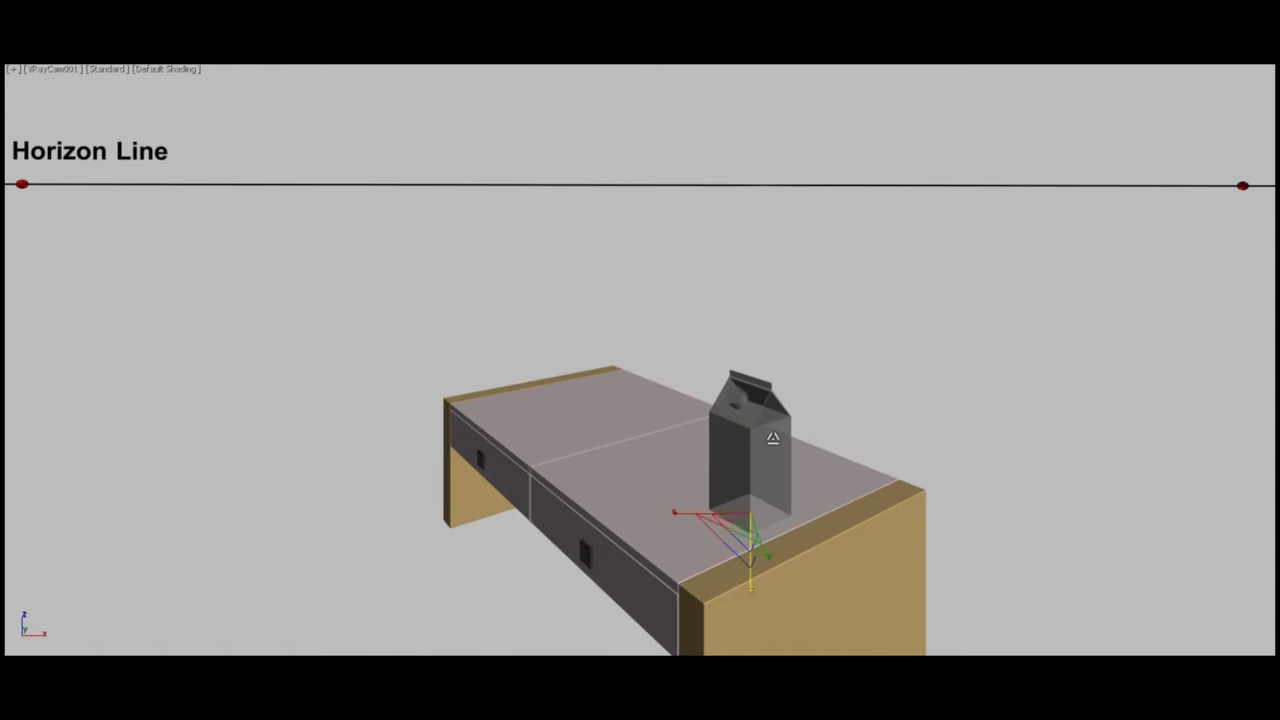
left_click_drag(811, 546, 908, 596)
right_click(908, 596)
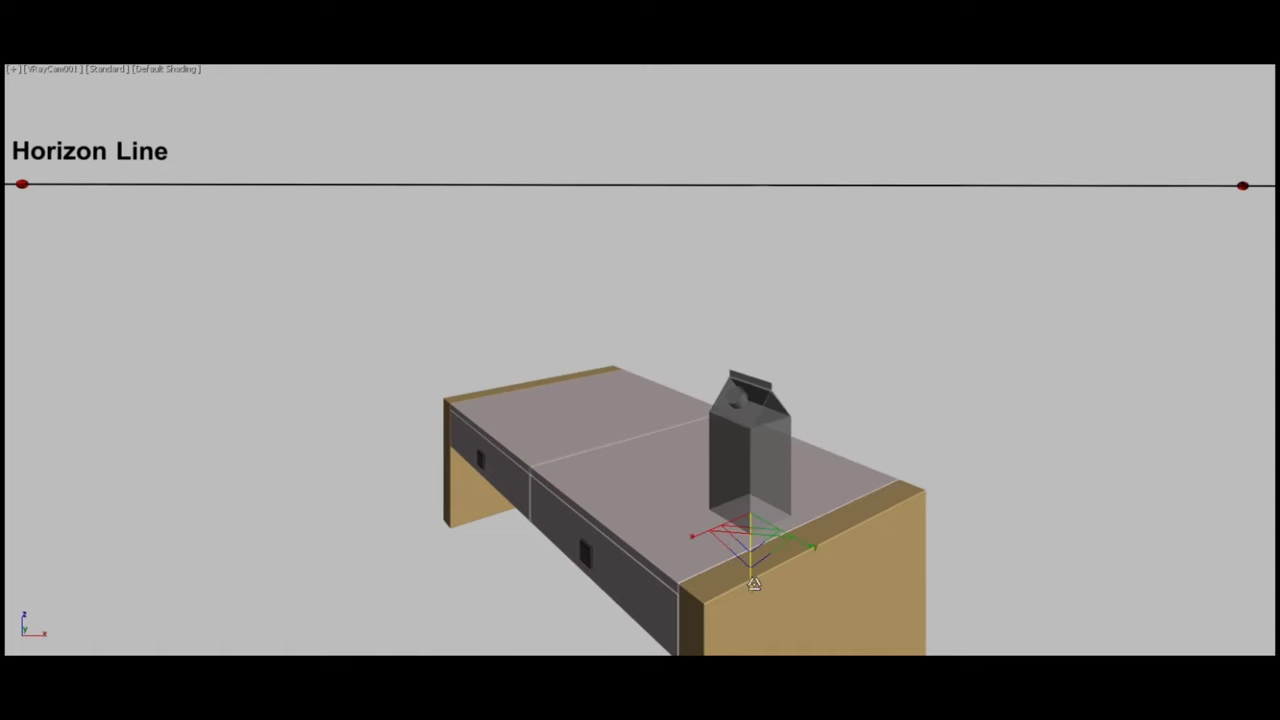